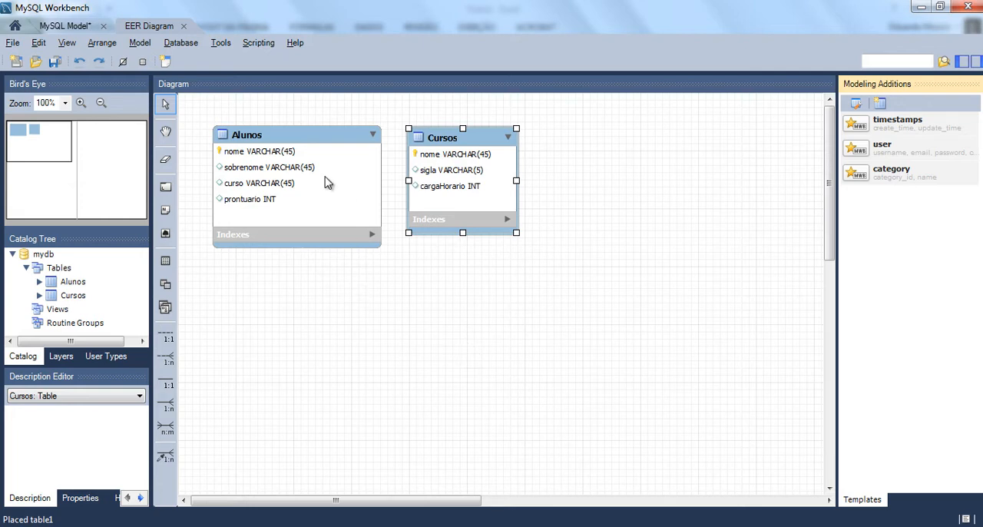
- Examine the Alunos and Cursos tables in the EER diagram by selecting each in turn
click(283, 137)
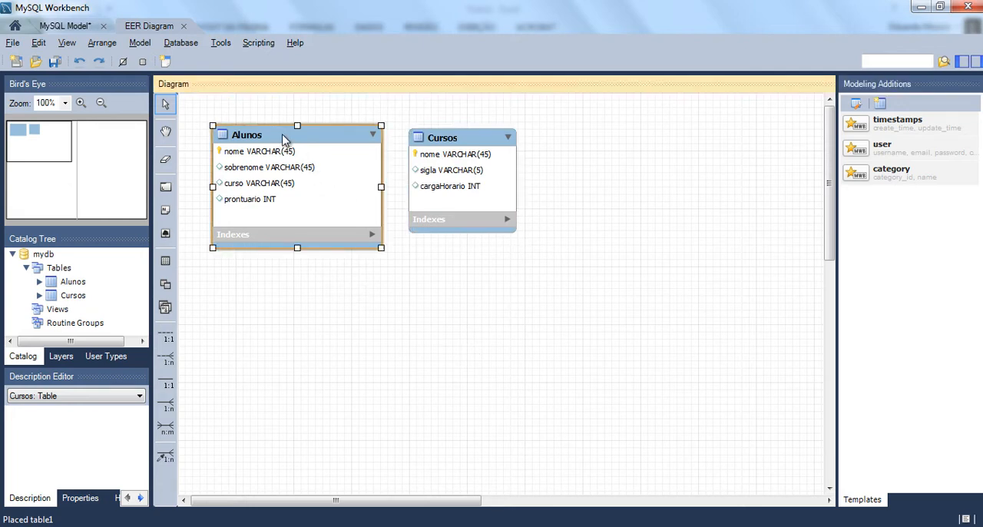
click(445, 142)
click(292, 142)
click(452, 147)
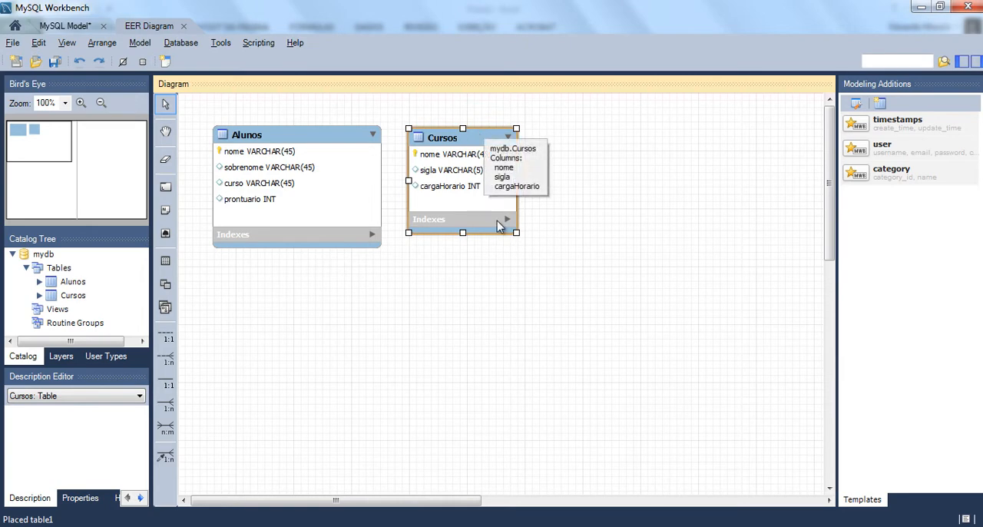
- Switch to the Pasta1 workbook in Excel and place its window beside the diagram's Alunos table
mouse_move(351, 525)
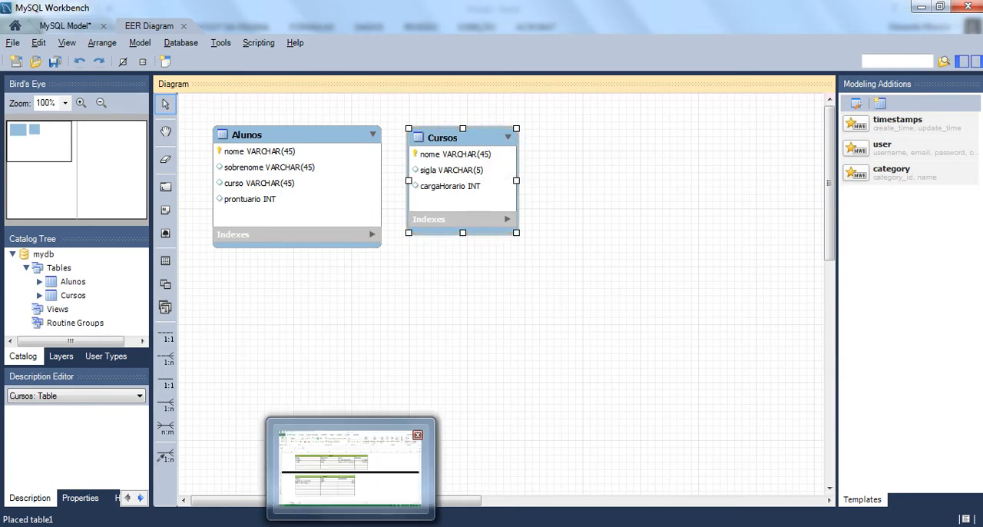
click(351, 480)
double_click(401, 13)
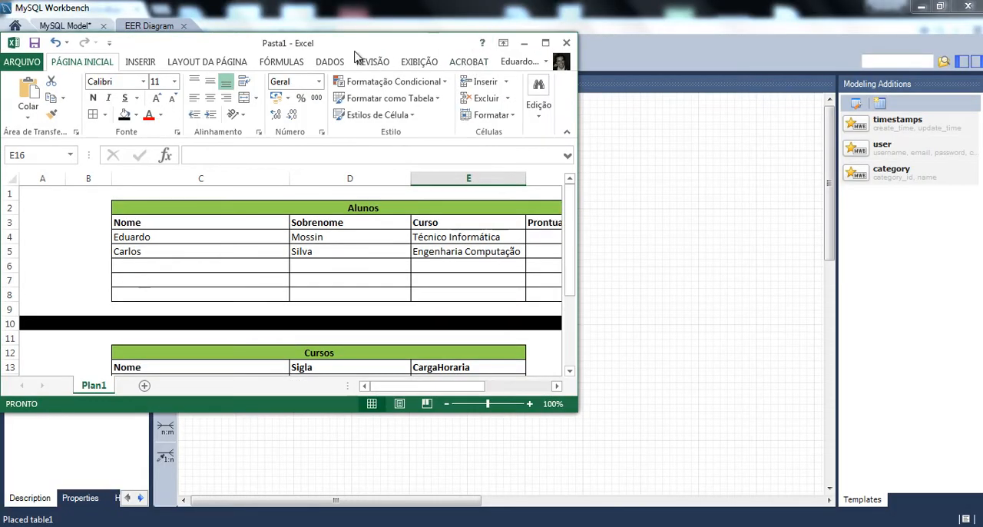
drag(355, 56, 342, 21)
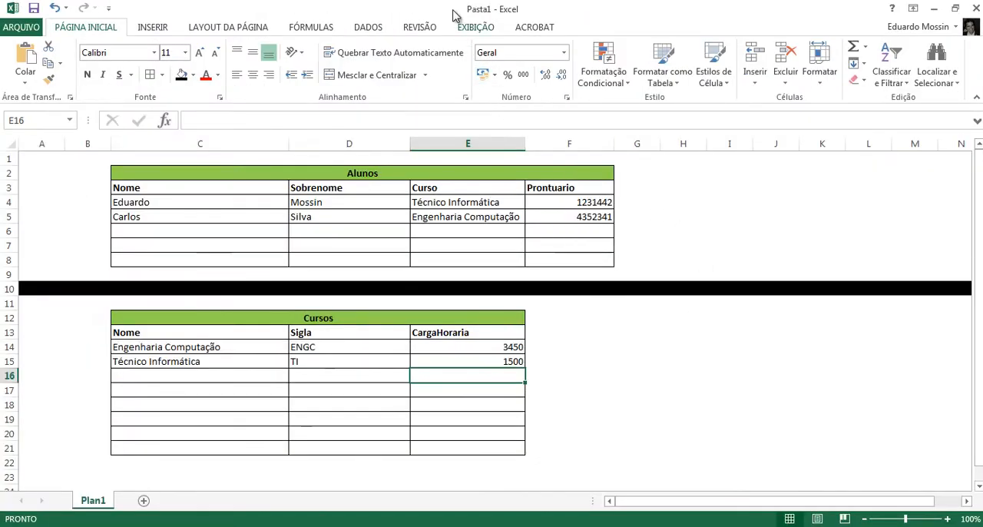
double_click(454, 14)
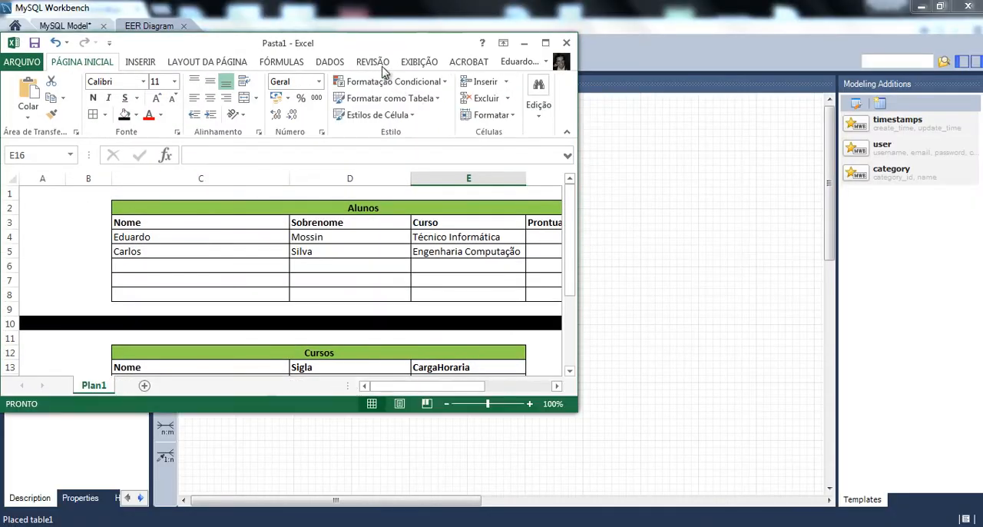
drag(368, 51, 699, 85)
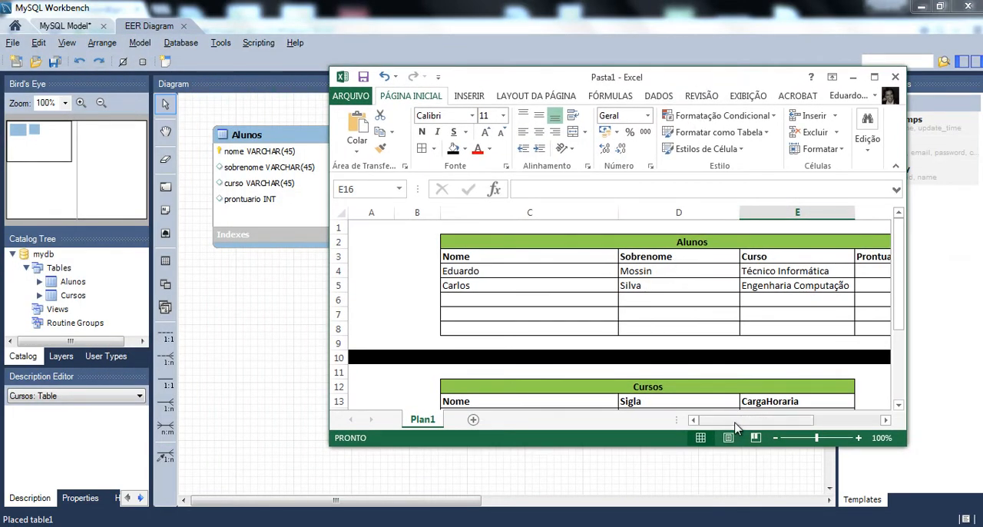
- Compare the worksheet's Alunos headers Nome, Sobrenome, Curso and Prontuario with the columns of the diagram's Alunos table
drag(736, 421, 752, 431)
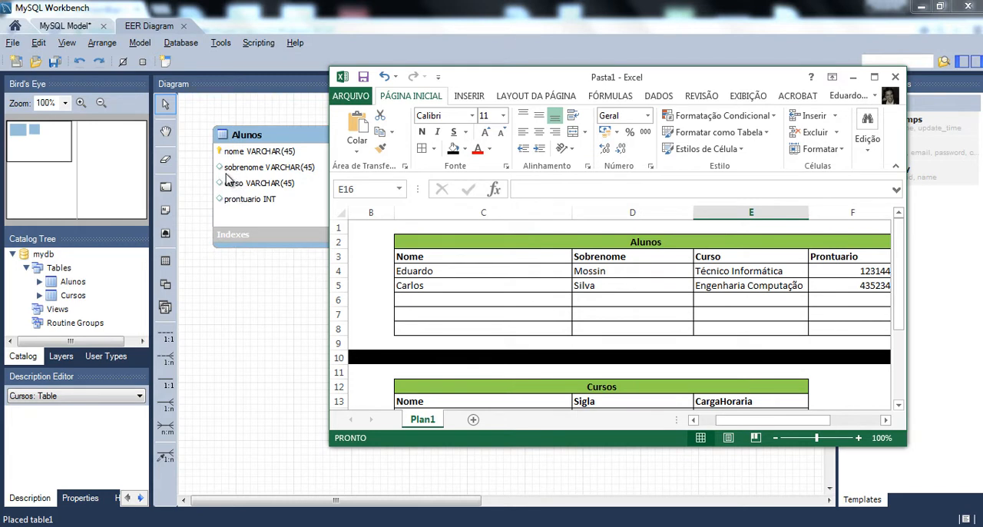
click(248, 137)
drag(823, 421, 798, 425)
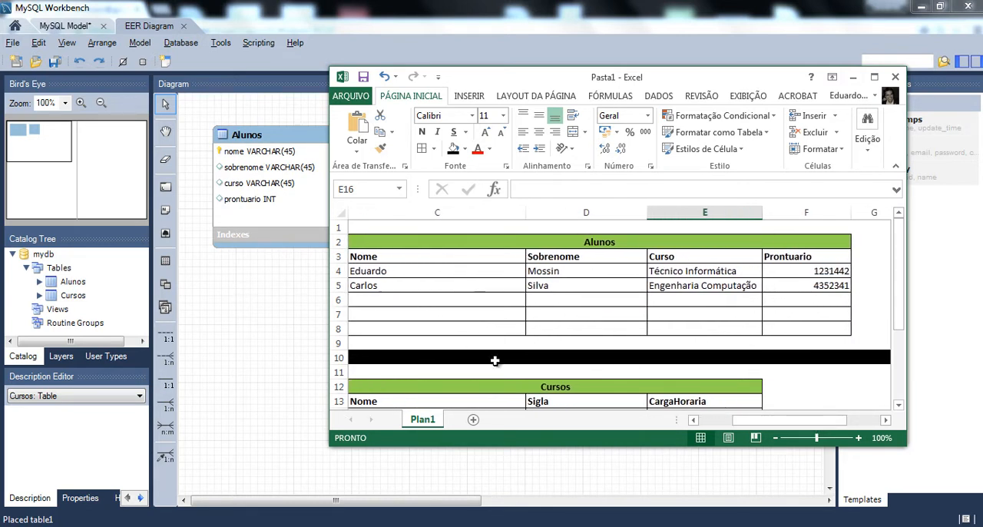
drag(740, 423, 741, 424)
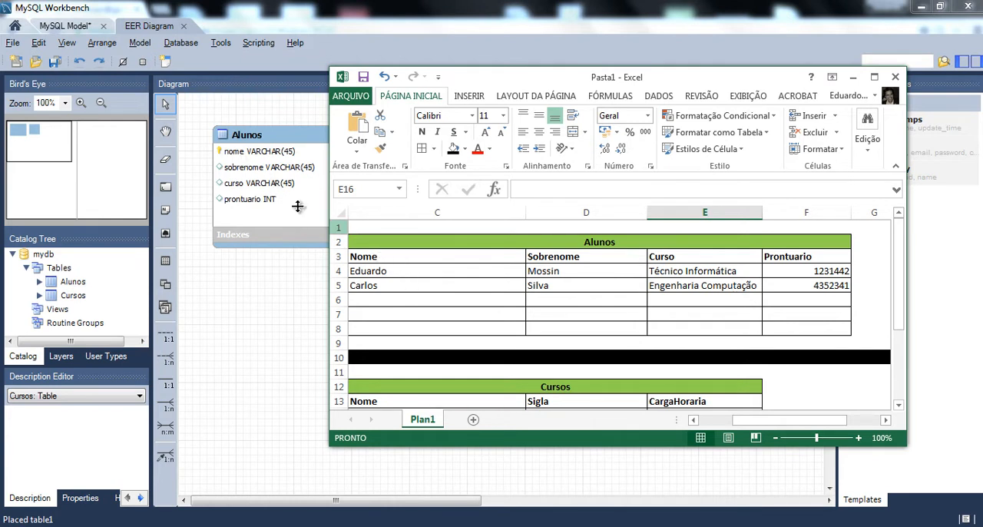
click(370, 258)
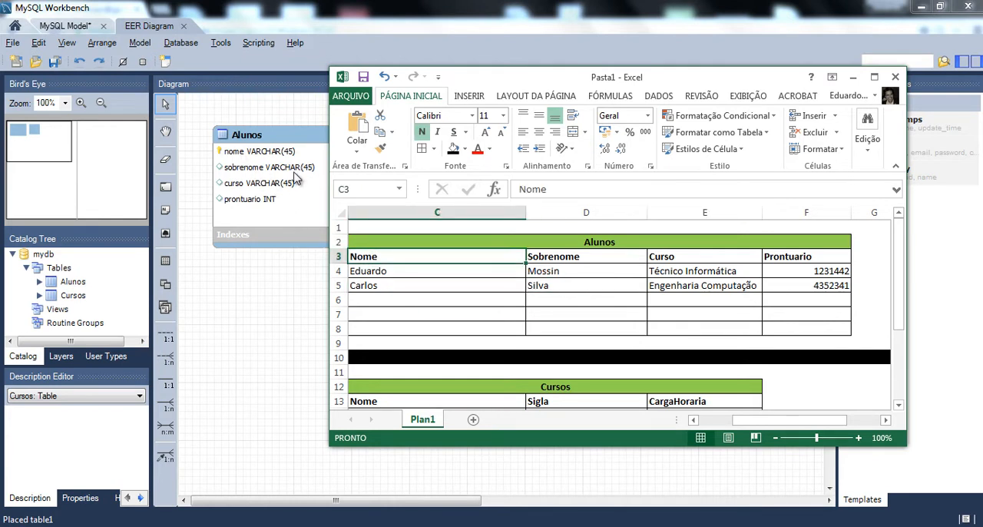
click(580, 261)
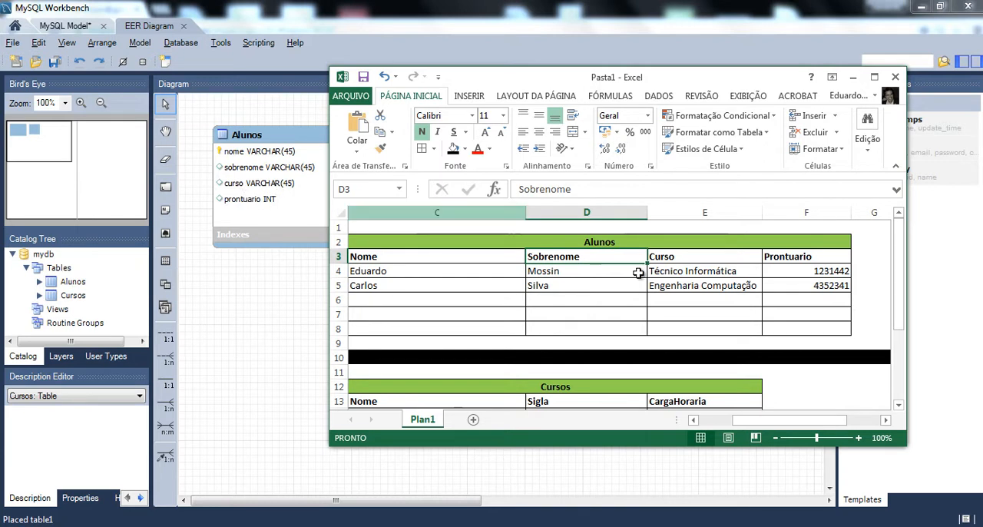
click(686, 259)
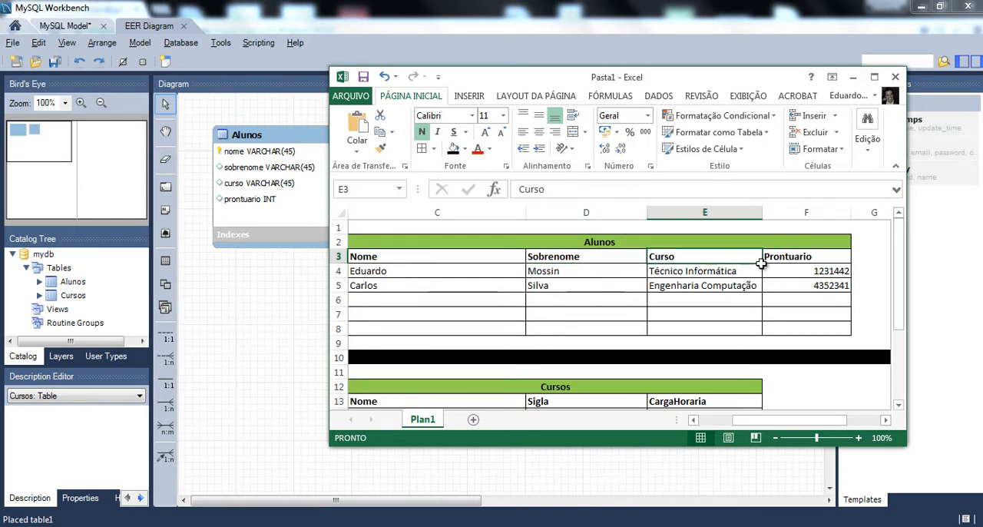
click(828, 256)
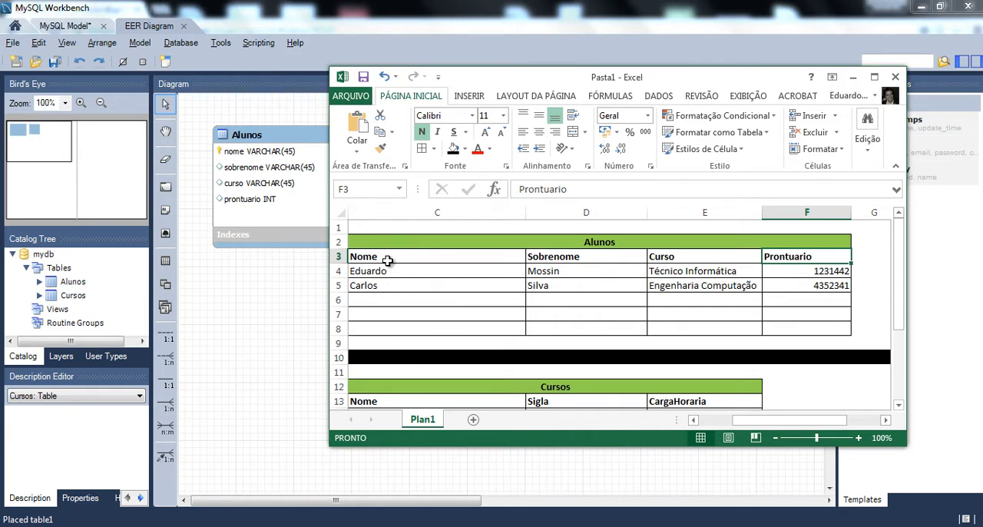
- Review the Alunos title and header rows of the worksheet and the student records in rows 4 and 5
drag(383, 258, 728, 239)
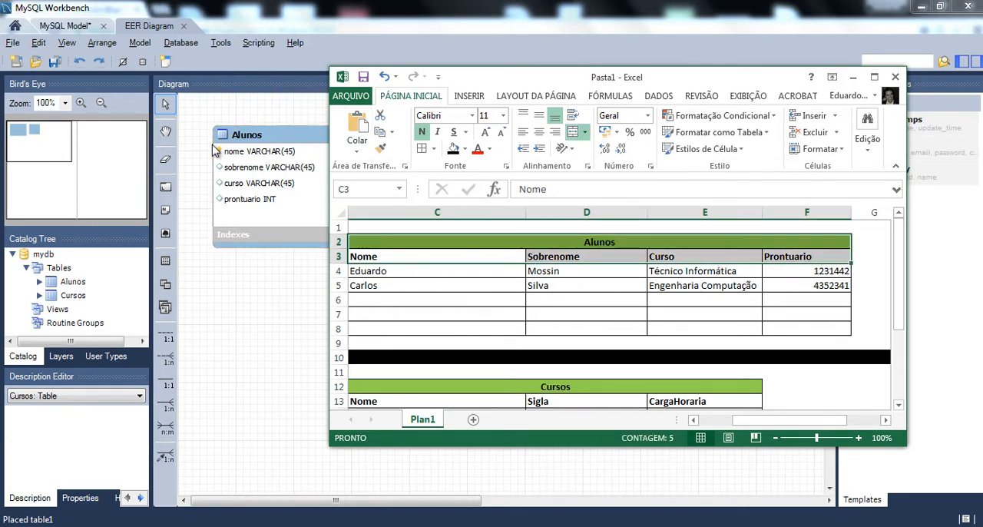
drag(490, 241, 729, 256)
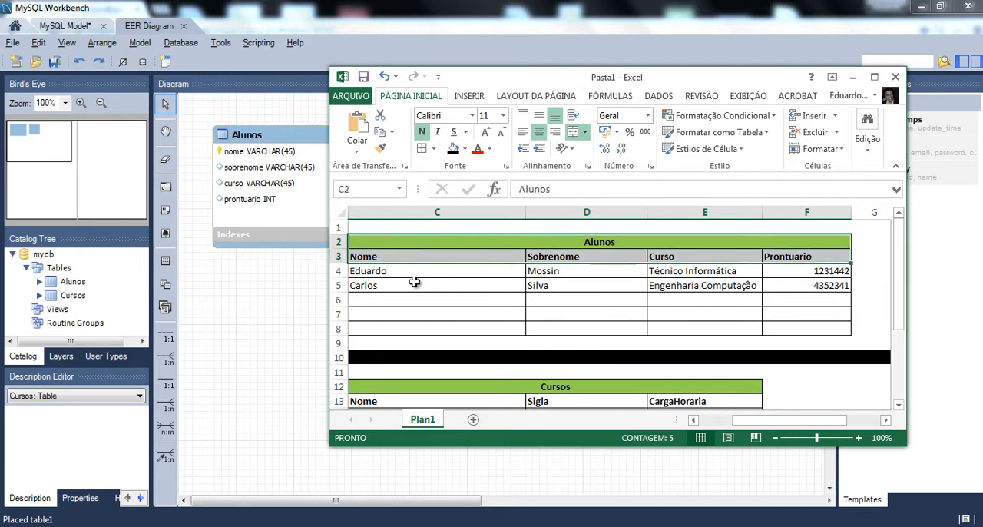
drag(401, 271, 801, 287)
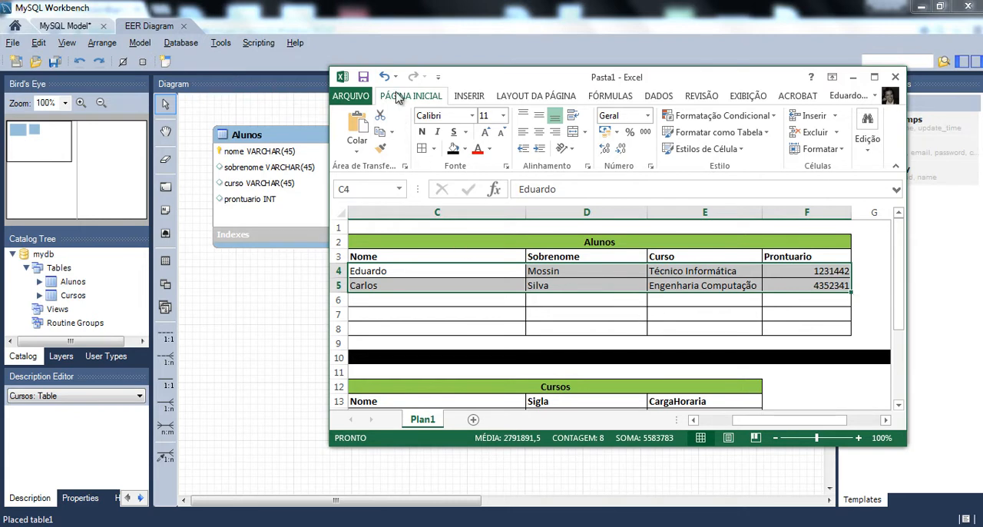
- Move the workbook window below the diagram's column lists and review the worksheet's Cursos headers and course records
drag(452, 83, 427, 213)
scroll(529, 409, down, 3)
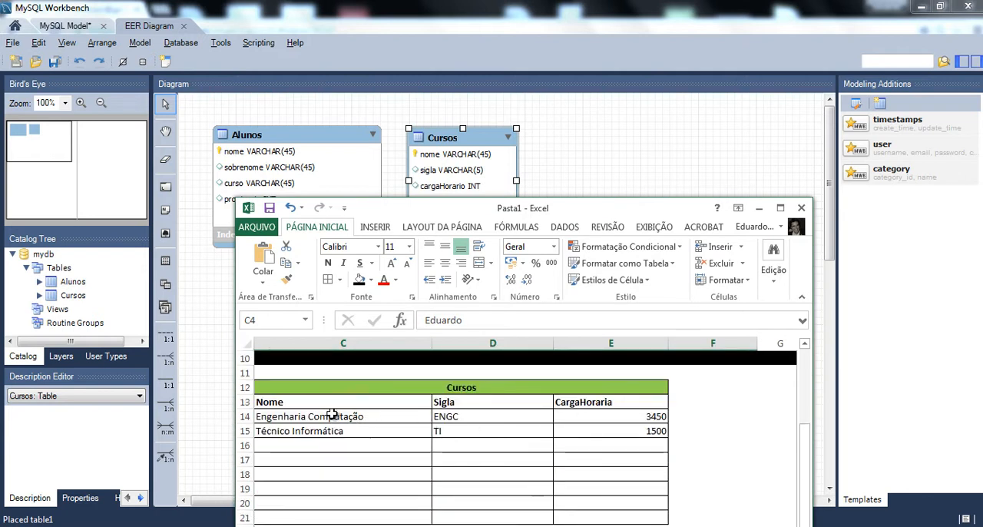
drag(370, 392, 529, 399)
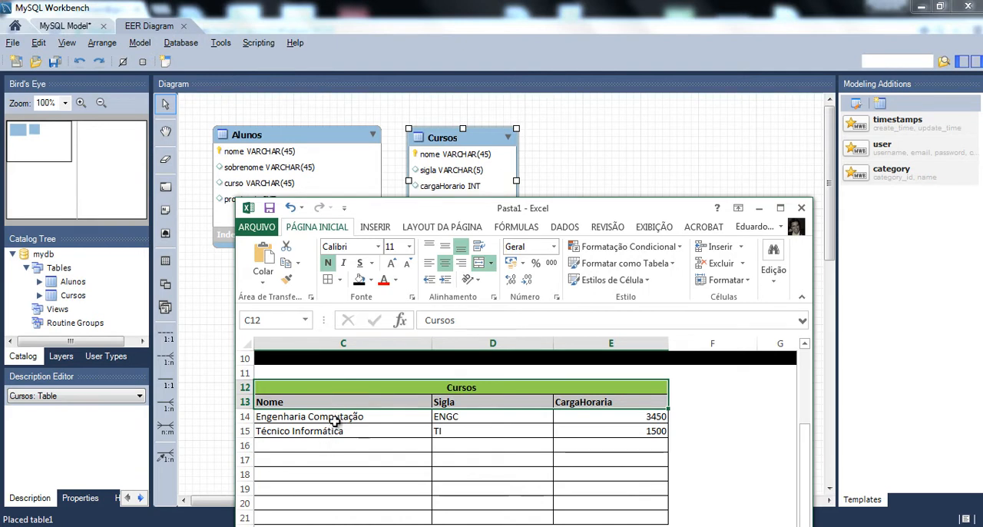
drag(335, 422, 649, 430)
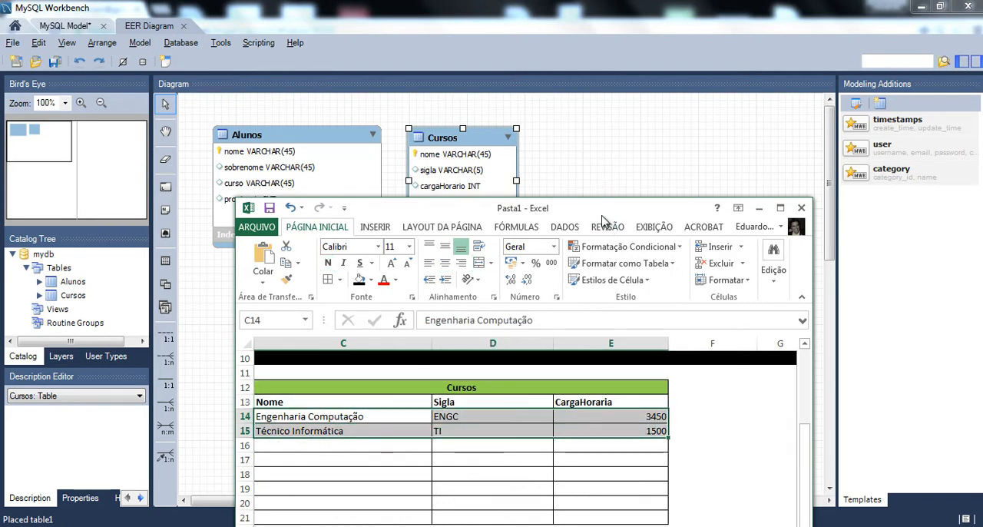
- Maximize the workbook window and show the Alunos and Cursos tables together
double_click(605, 212)
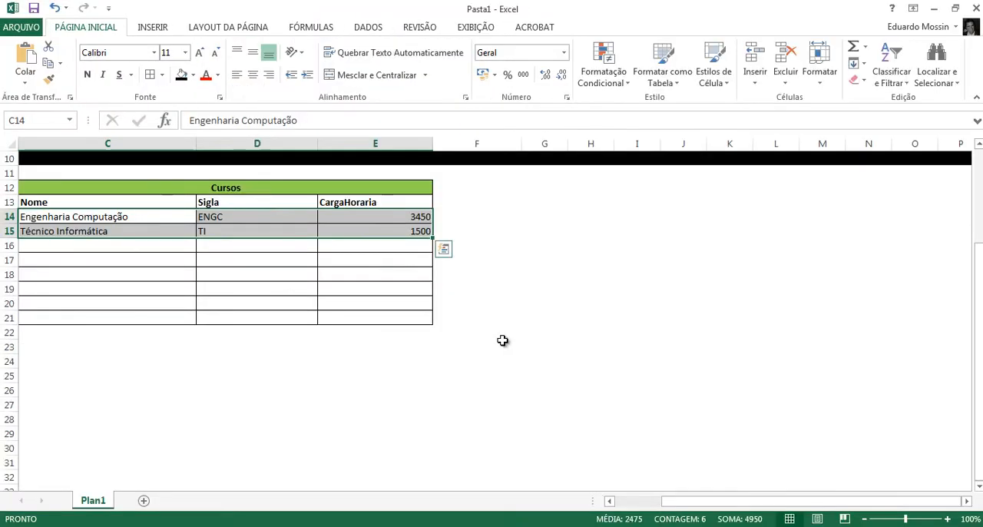
scroll(502, 341, up, 2)
drag(711, 503, 649, 507)
scroll(622, 443, up, 1)
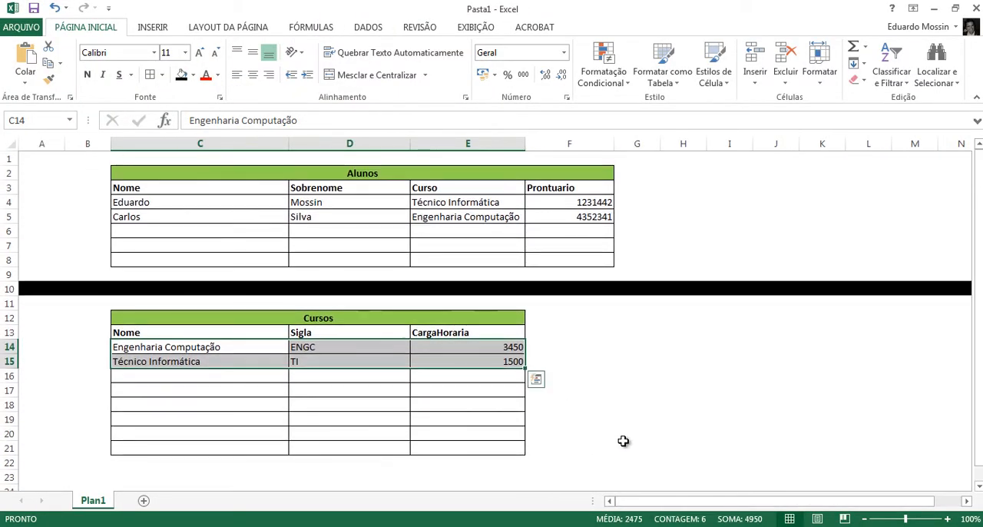
- Examine the student entries and their Curso values in Alunos, and the matching course records in Cursos
click(181, 203)
click(314, 202)
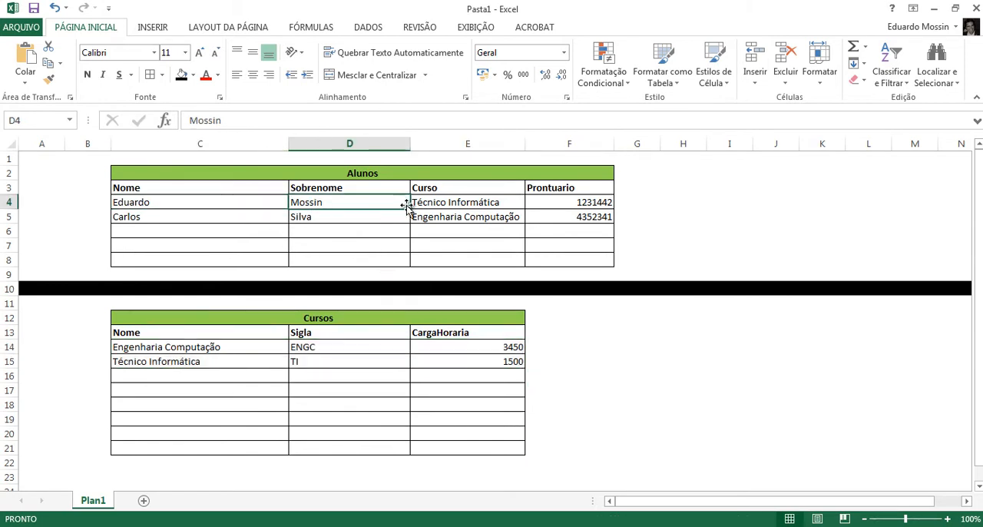
click(430, 206)
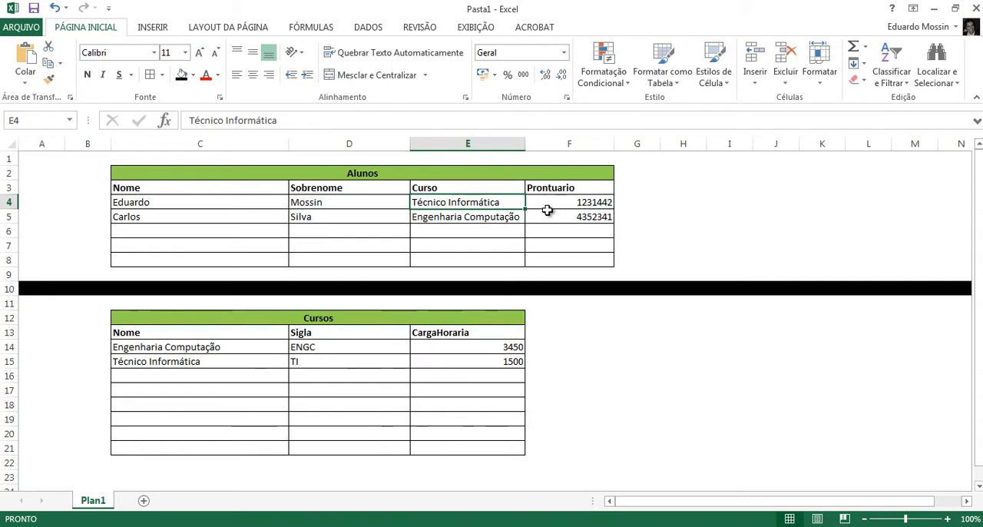
click(496, 223)
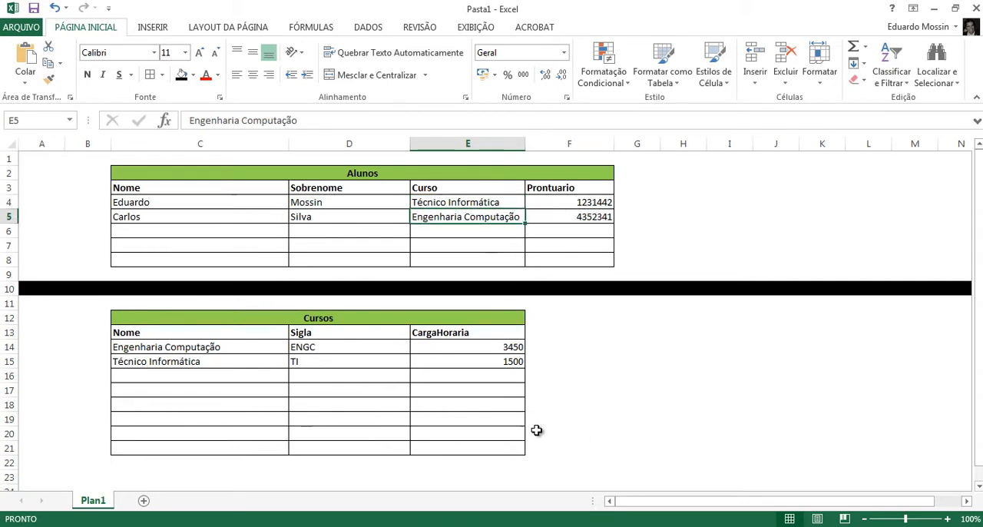
click(214, 347)
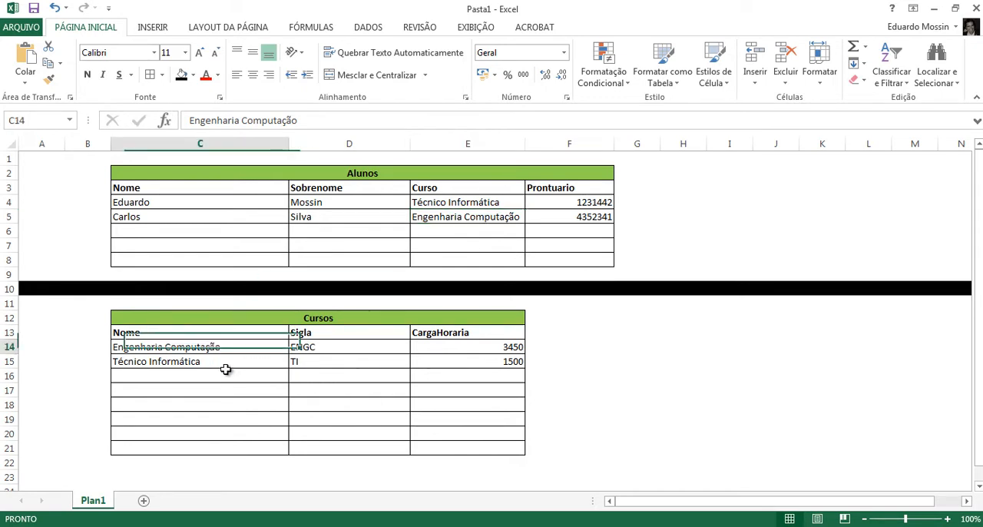
click(293, 350)
click(484, 346)
click(326, 358)
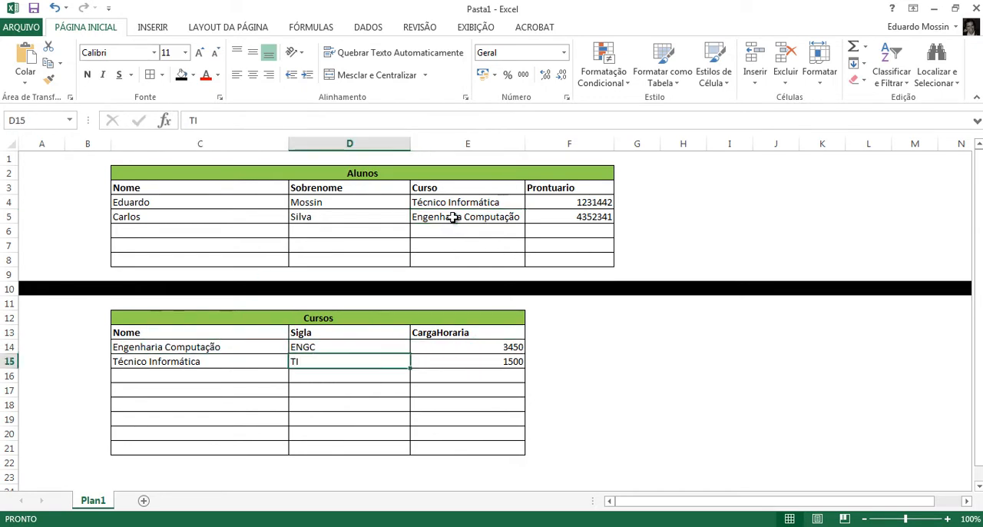
- Compare the Curso column of the Alunos table with the Nome, Sigla and CargaHoraria columns of the Cursos table
drag(447, 188, 450, 219)
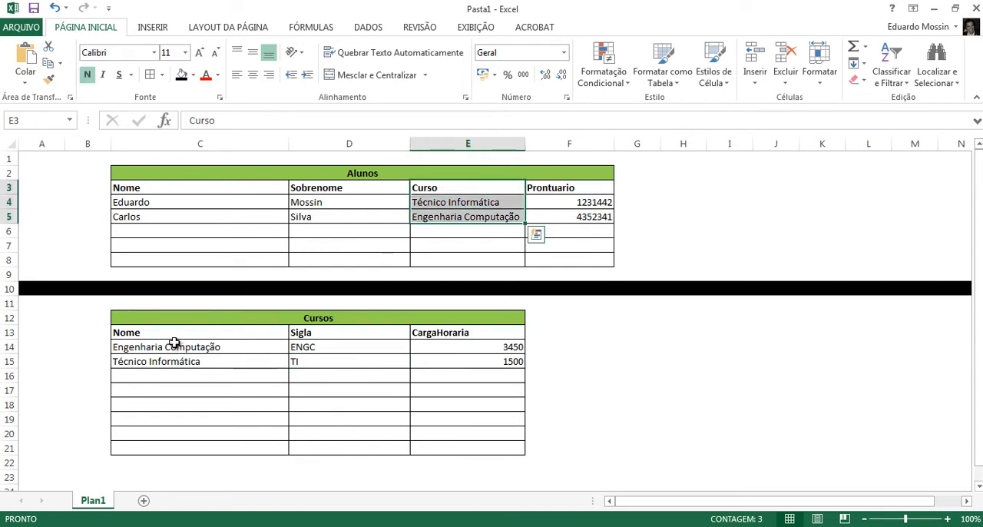
drag(173, 333, 172, 363)
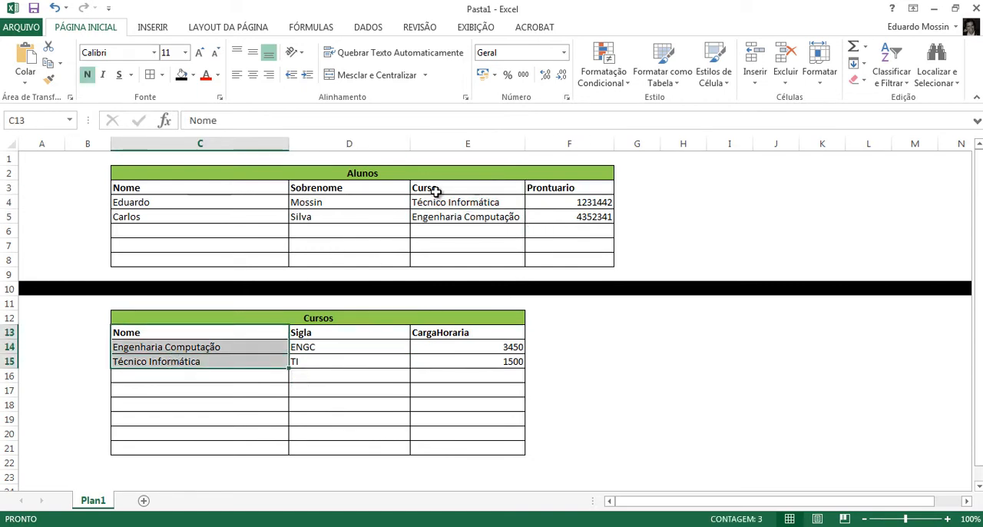
drag(436, 192, 442, 218)
drag(304, 330, 486, 365)
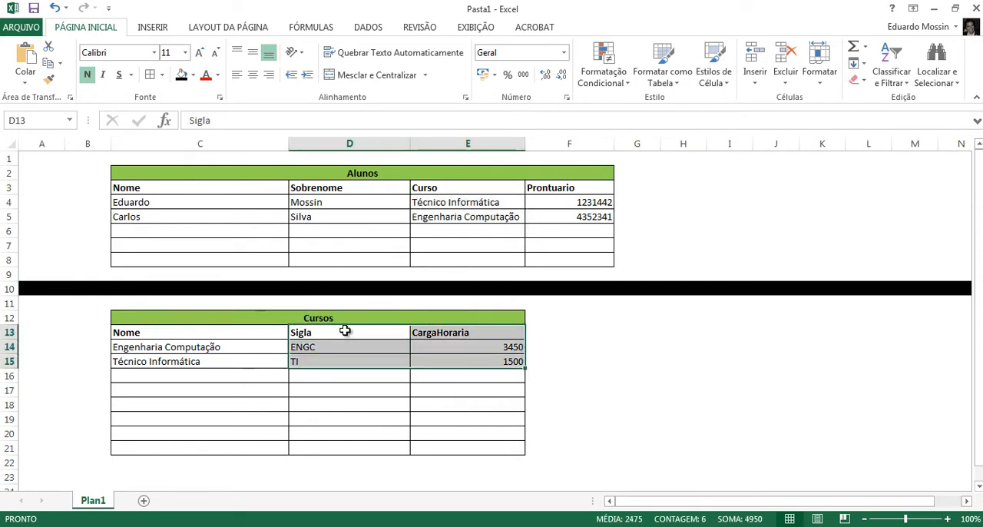
click(369, 320)
drag(456, 192, 458, 256)
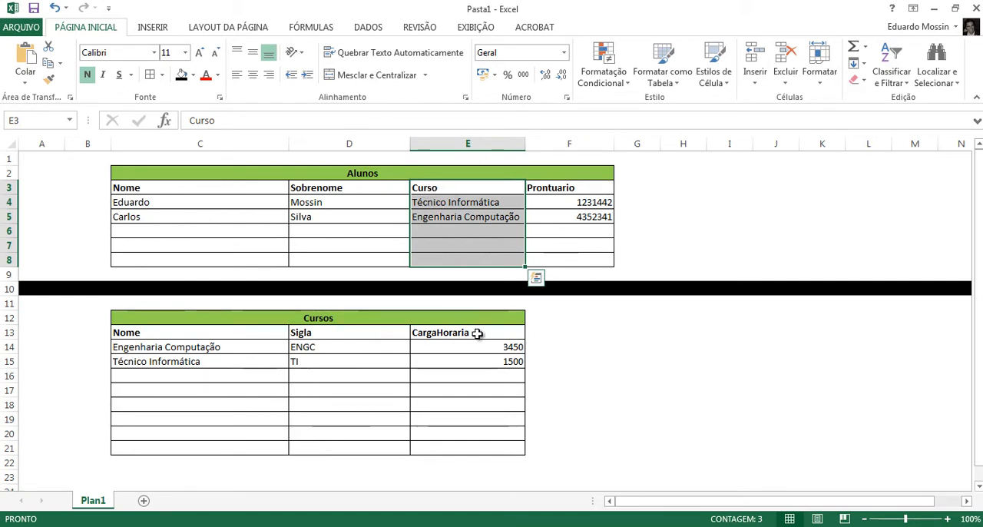
drag(422, 185, 431, 257)
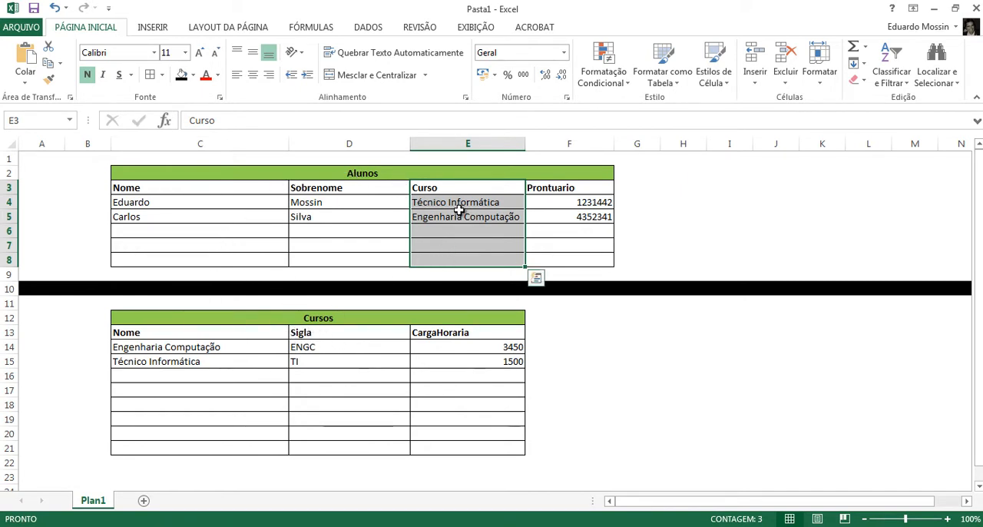
- Copy the Sigla and CargaHoraria columns, D13:E15, from the Cursos table to G3, beside the Alunos table's Prontuario column
drag(340, 336, 466, 366)
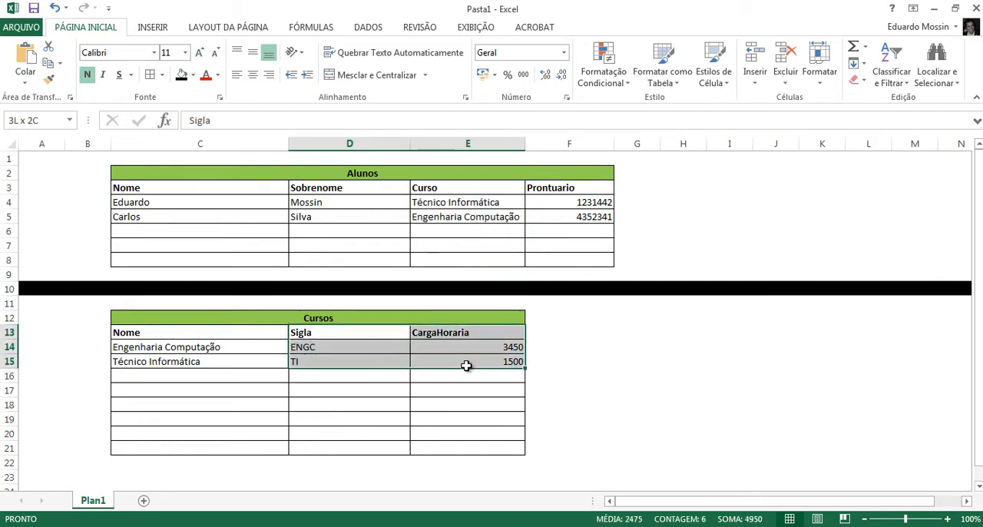
key(ctrl+c)
click(630, 188)
key(ctrl+v)
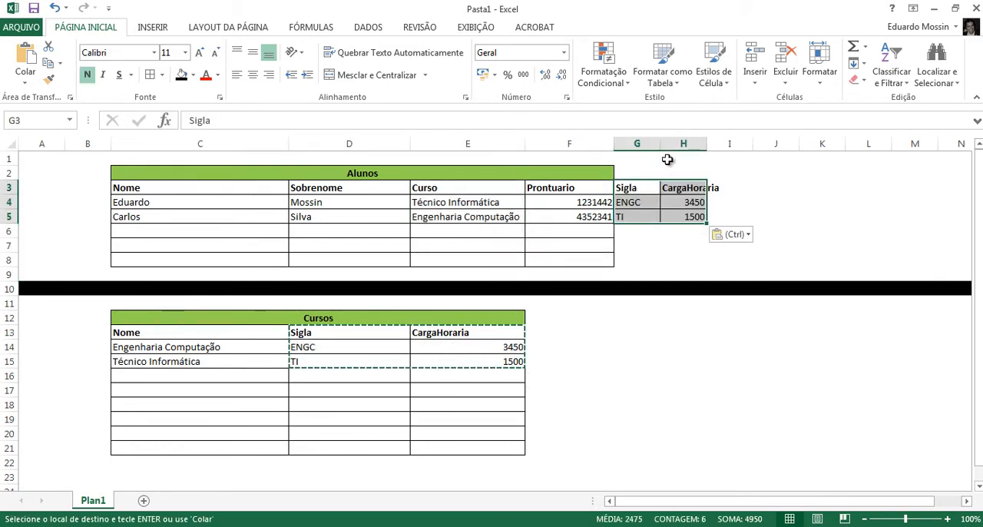
- Widen columns G and H so that the copied Sigla and CargaHoraria headers fit
drag(661, 145, 795, 144)
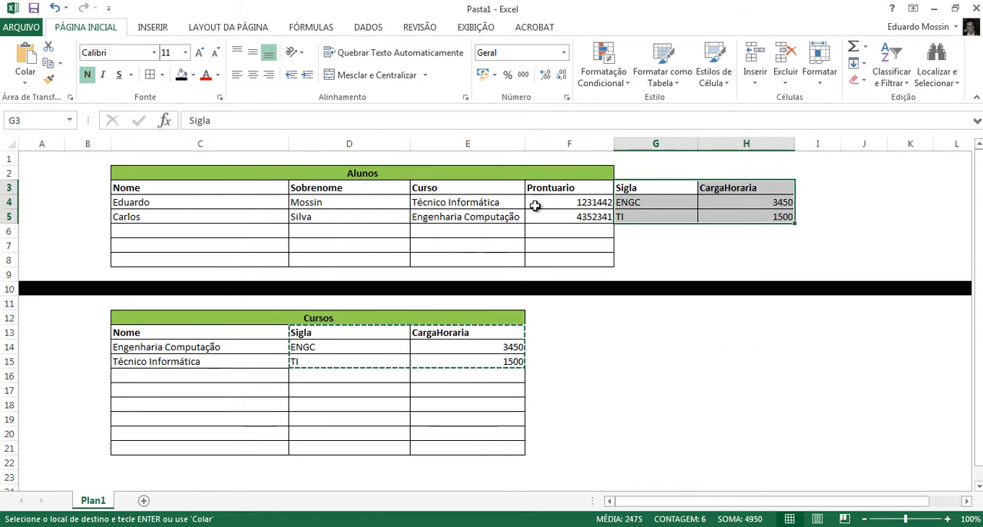
click(502, 202)
click(205, 217)
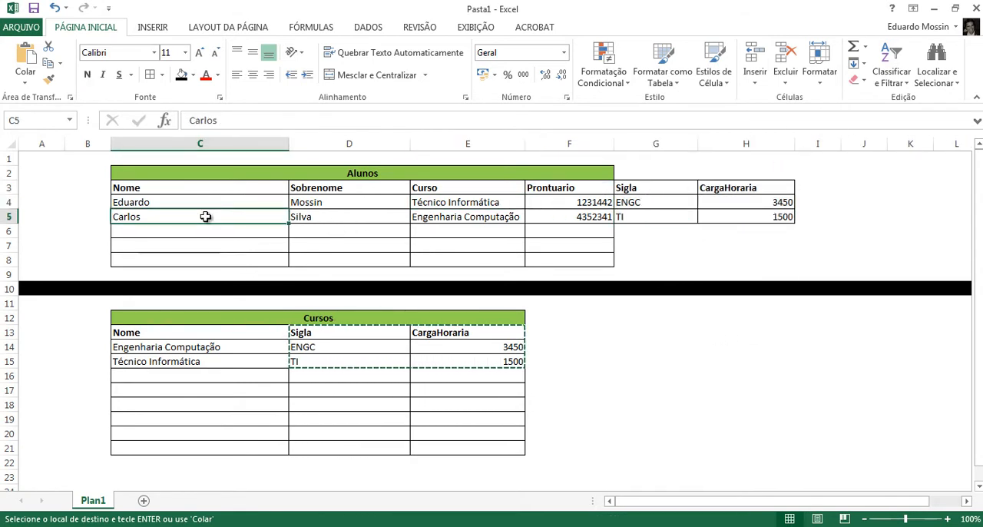
- Enter a third student's first name and surname in row 6 of the Alunos table
click(211, 234)
text(José)
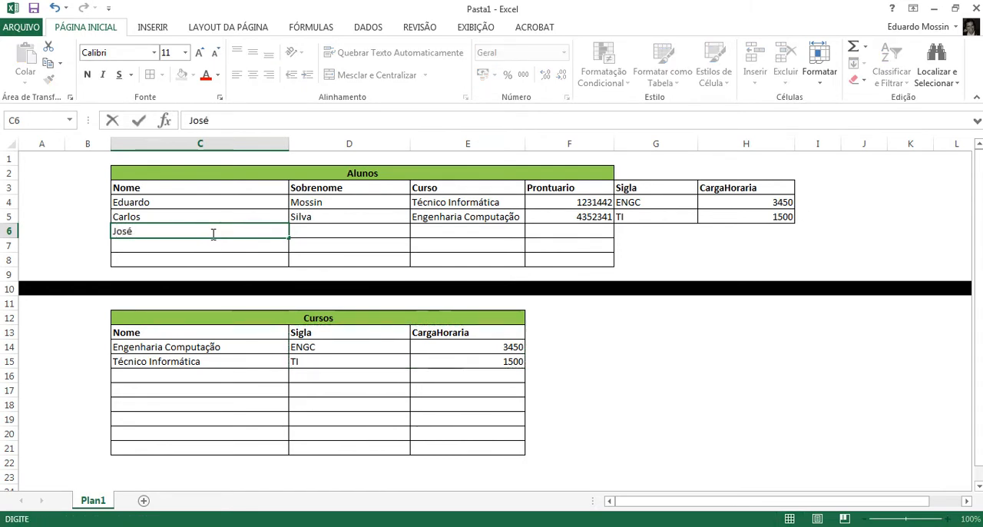
key(Tab)
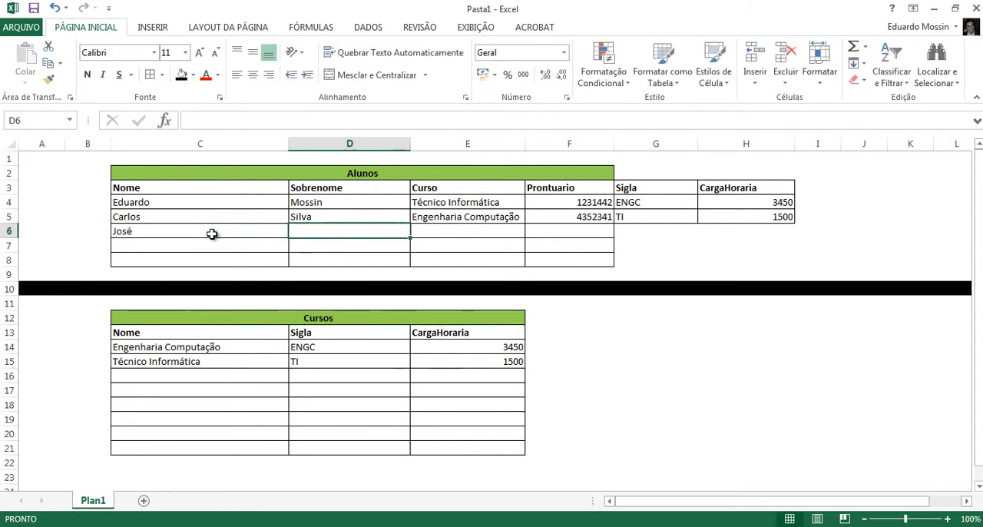
text(Souza)
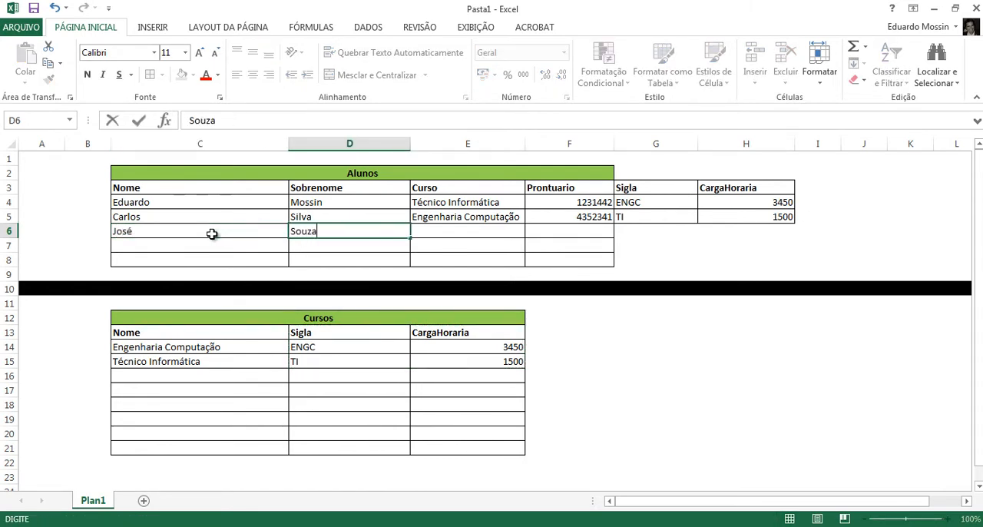
key(Tab)
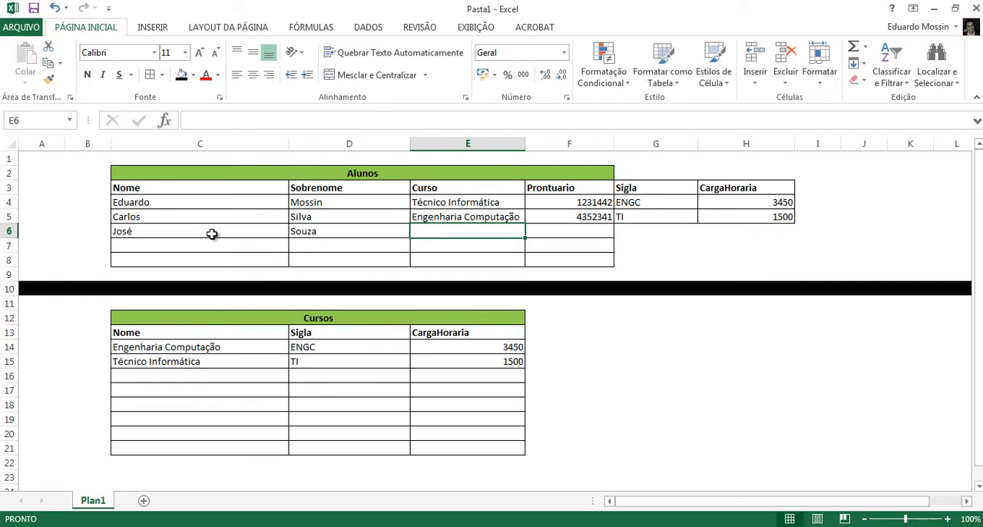
- Copy the course Engenharia Computação from E5 to E6 and fill in the third student's Prontuario number
key(Up)
key(ctrl+c)
key(Down)
key(ctrl+v)
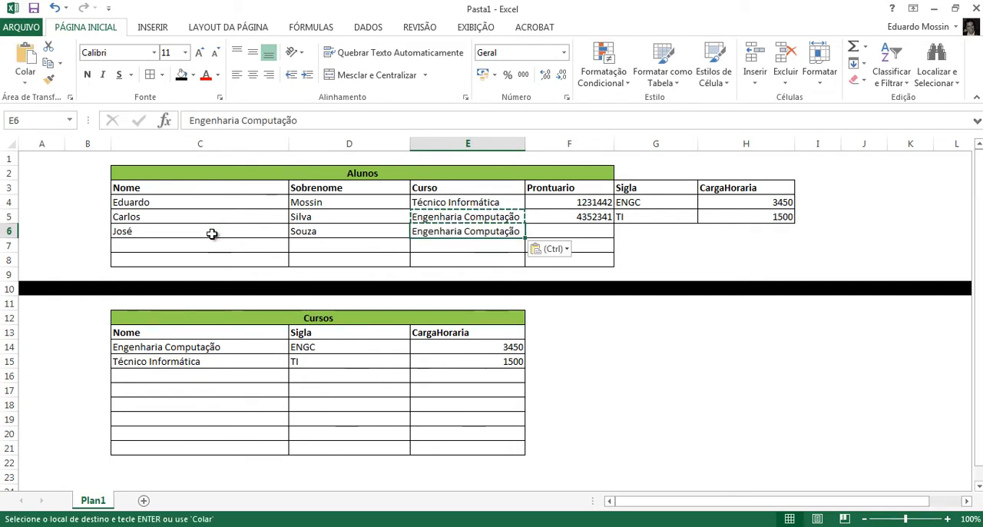
key(Right)
key(Up)
key(Down)
text(3241)
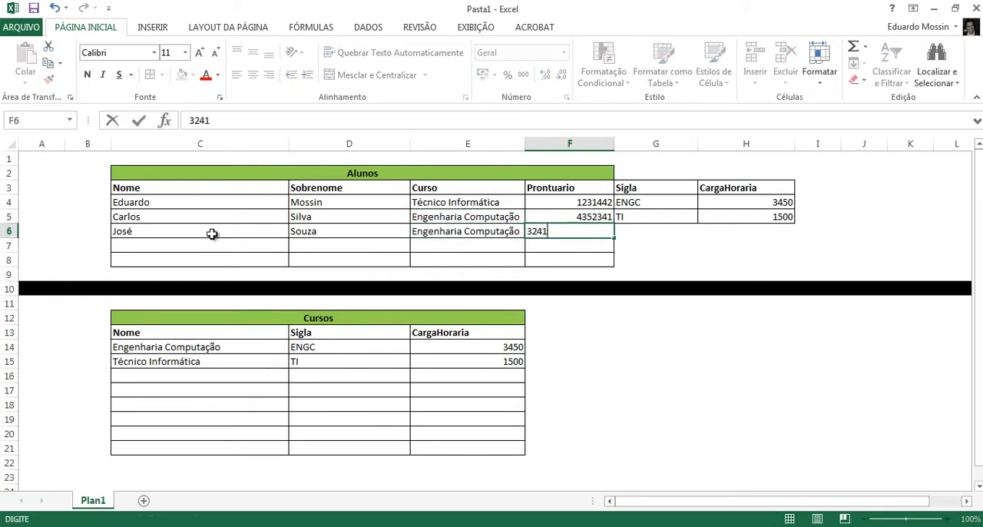
- Copy the Sigla TI and the CargaHoraria 1500 from row 5 to the third student's row, G6:H6
key(Right)
key(Up)
key(ctrl+c)
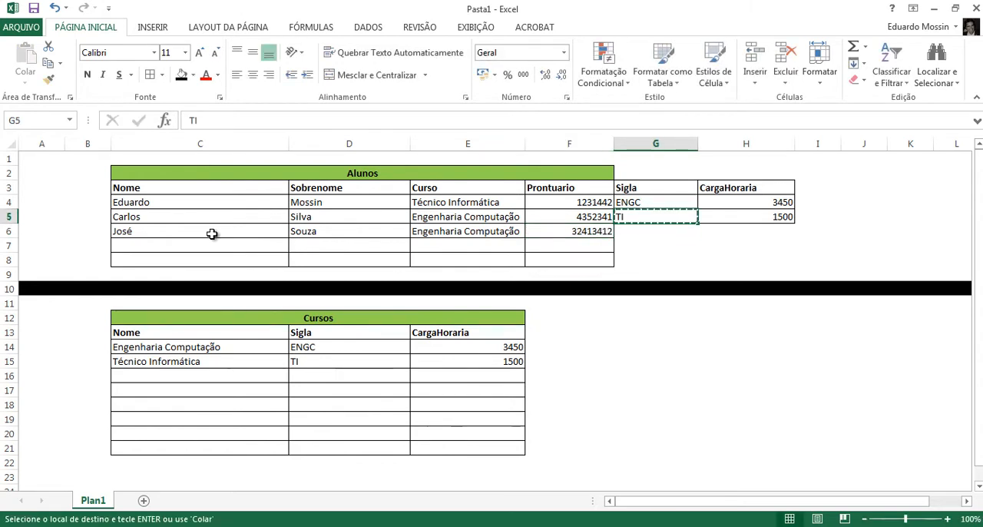
key(Down)
key(ctrl+v)
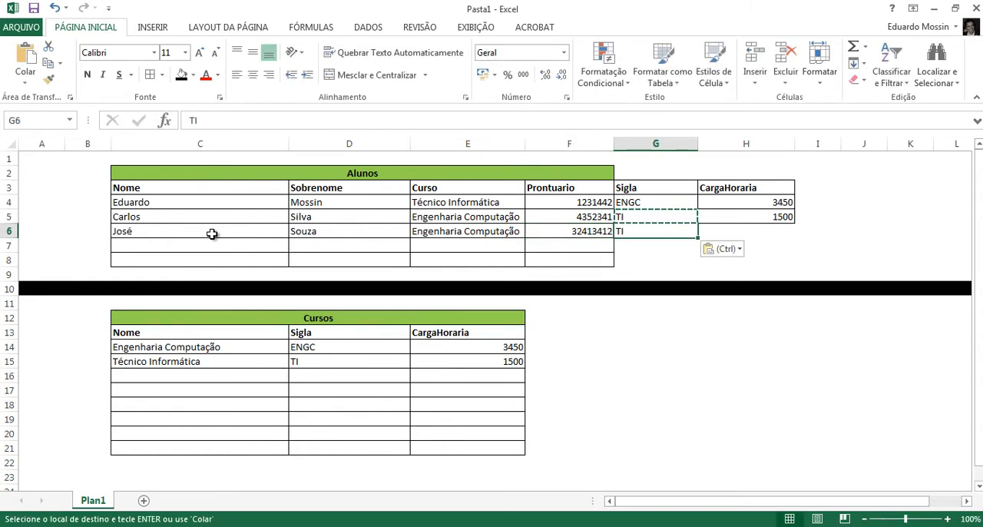
key(Right)
key(Up)
key(ctrl+c)
key(Down)
key(ctrl+v)
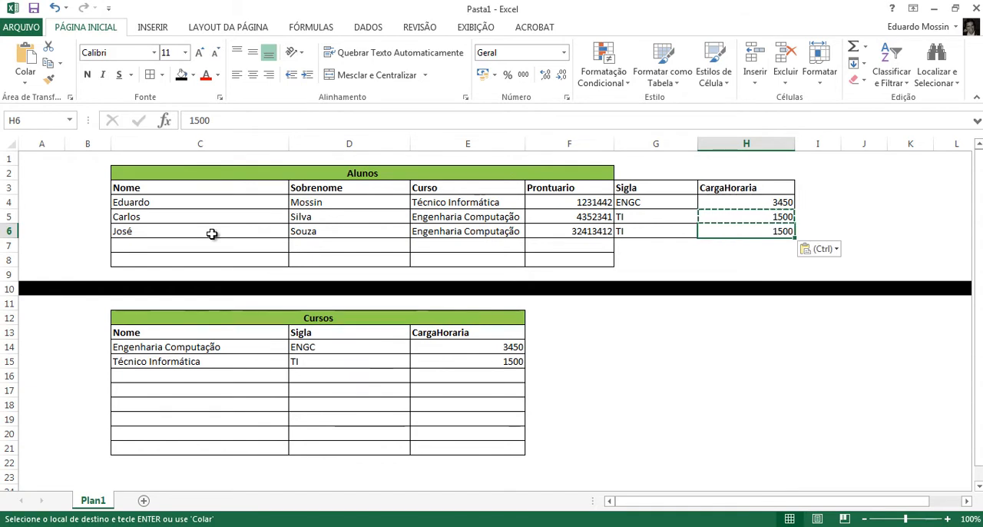
- Copy the Curso value Engenharia Computação from E6 to E7 in the Alunos table
key(Down)
key(Left)
key(Left)
key(Left)
key(Up)
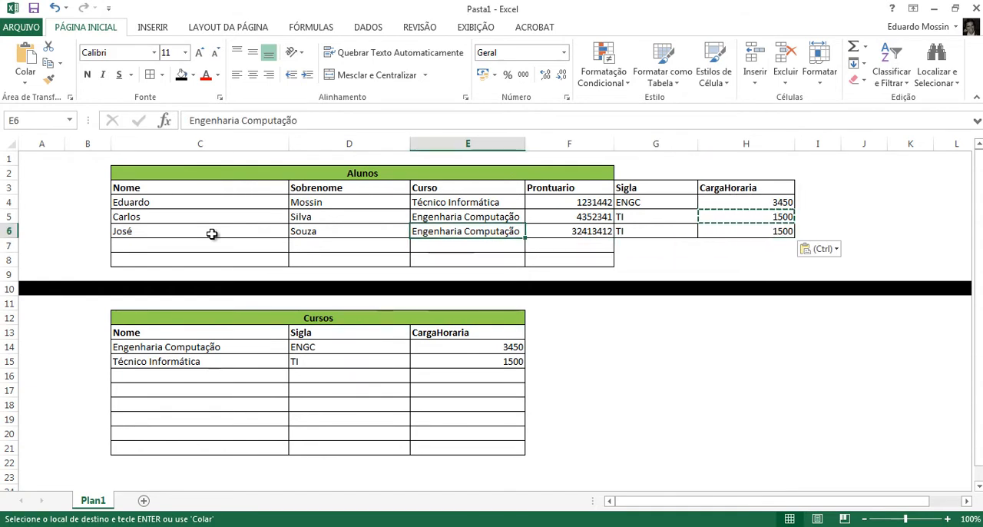
key(shift+Right)
key(shift+Left)
key(ctrl+c)
key(Down)
key(ctrl+v)
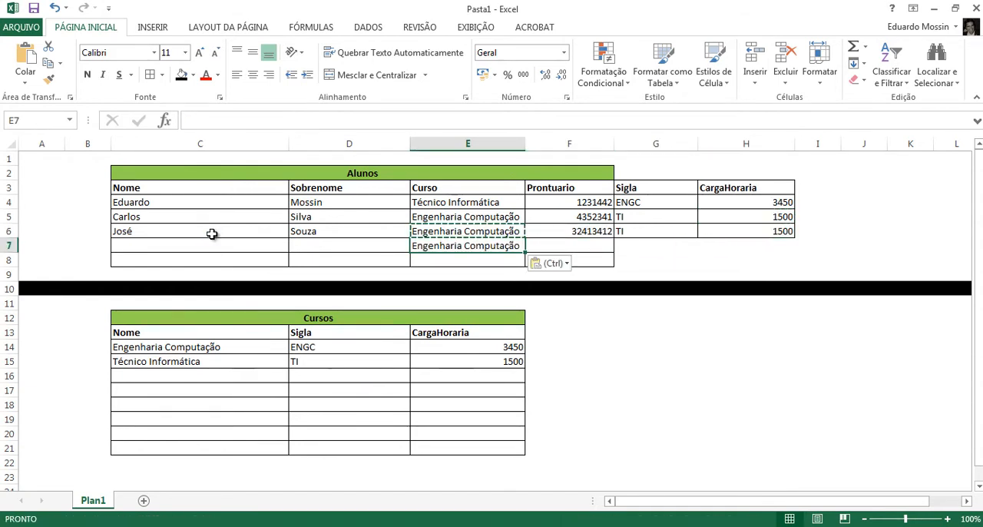
- Copy the Sigla and CargaHoraria cells of row 6, G6:I6, to row 7 starting at G7
key(Right)
key(Right)
key(Up)
key(shift+Right)
key(shift+Right)
key(ctrl+c)
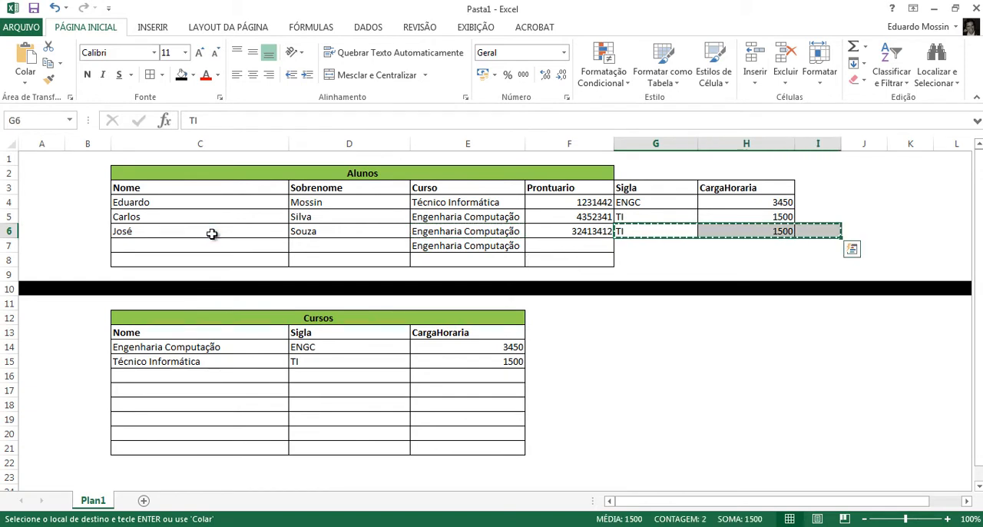
key(Left)
key(Down)
key(Right)
key(ctrl+v)
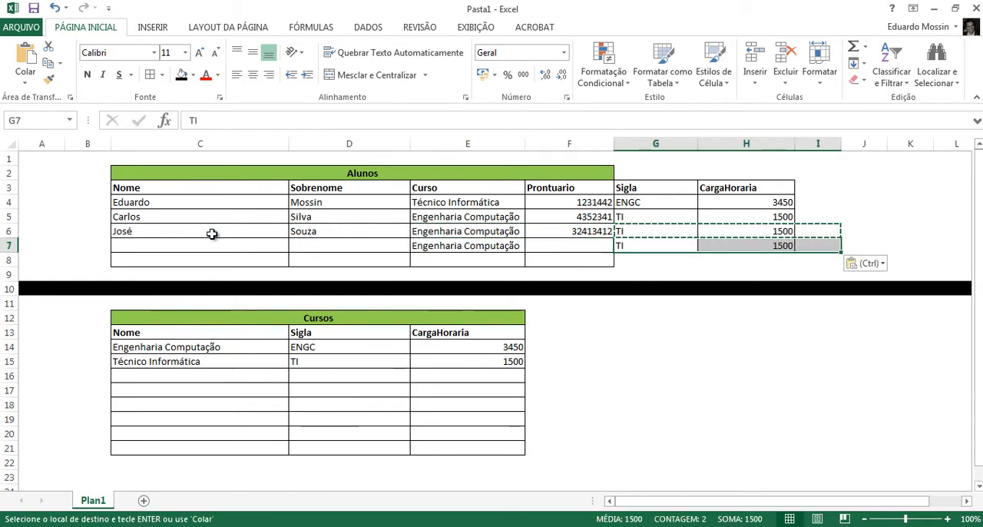
key(Escape)
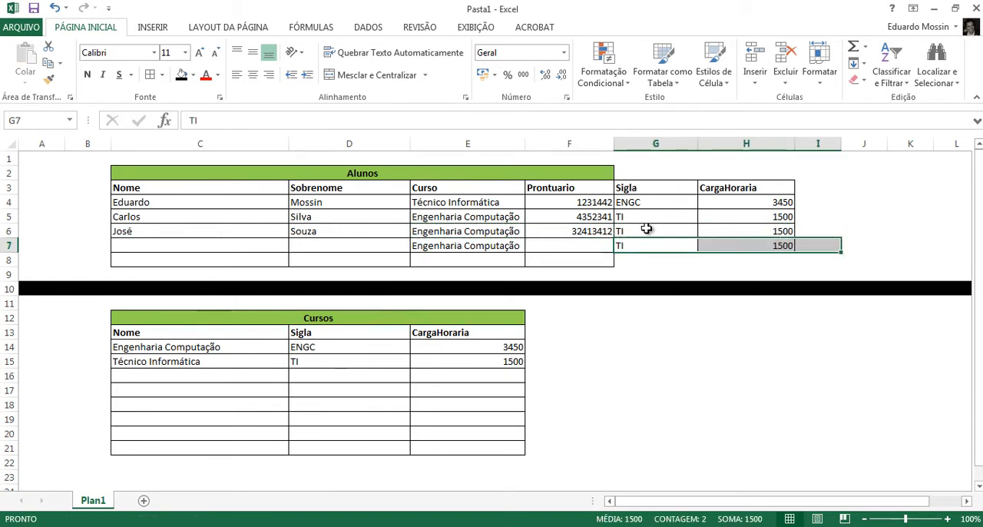
- Compare the repeated Sigla and CargaHoraria values in G5:H7 with the matching Curso entries in E5:E7
click(643, 218)
drag(711, 240, 756, 244)
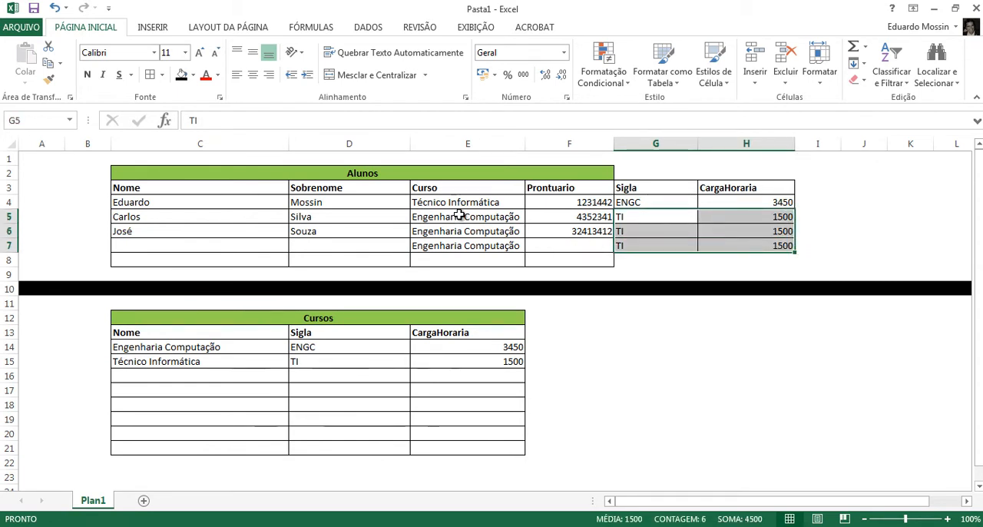
ctrl+drag(453, 218, 461, 246)
click(461, 245)
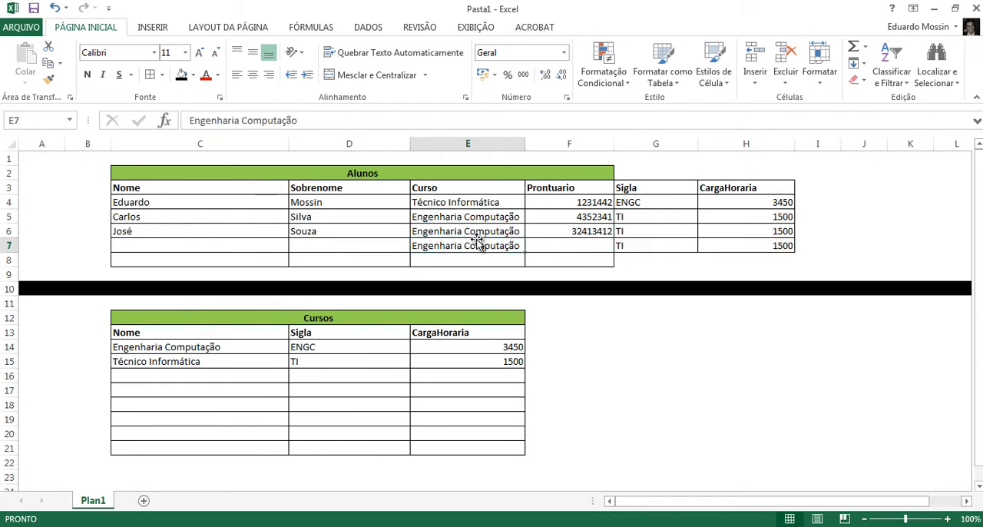
click(457, 218)
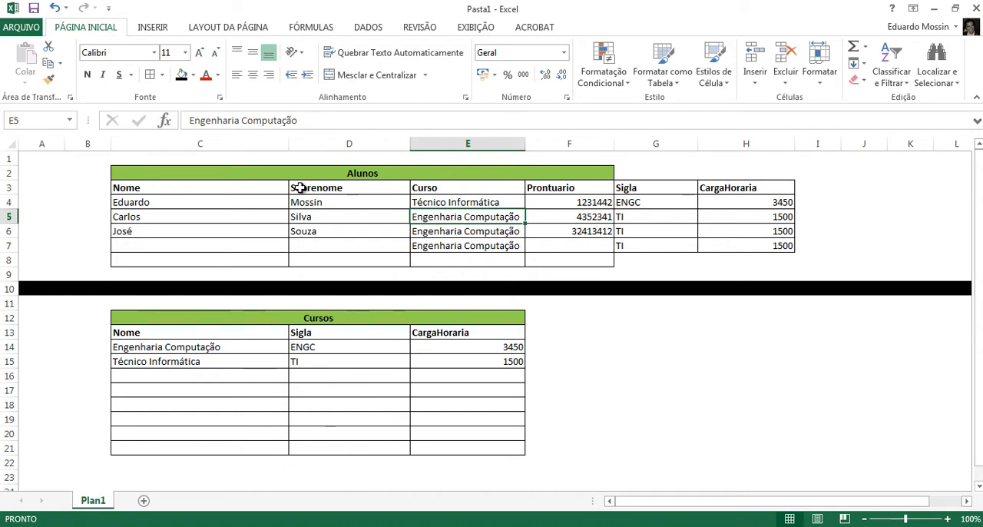
- Change the Curso value in E5 to the unaccented spelling Engenharia Computacao
double_click(465, 217)
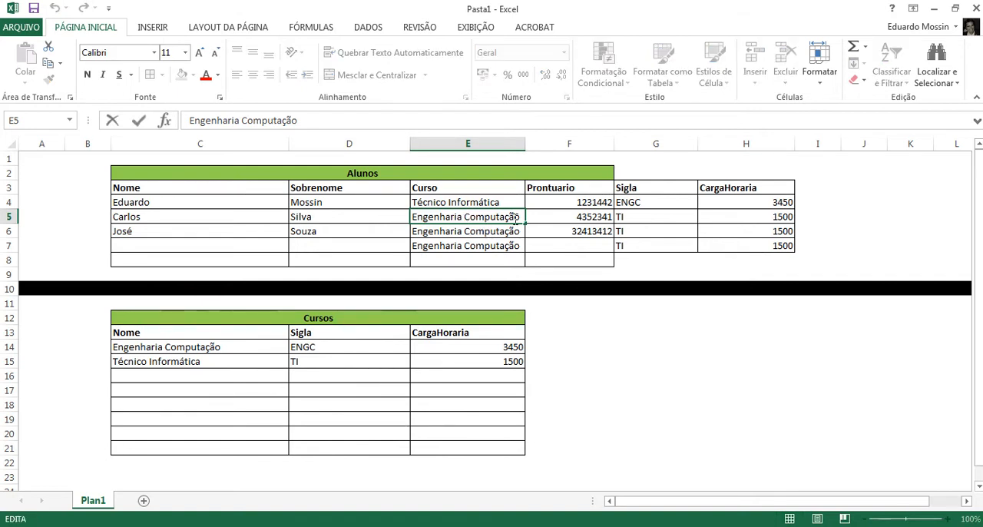
double_click(516, 218)
click(517, 217)
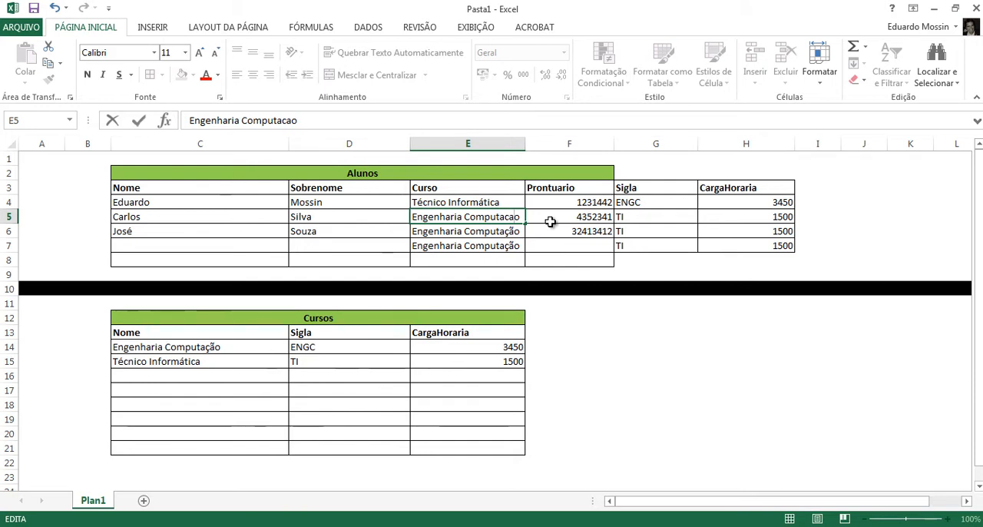
key(Return)
key(Up)
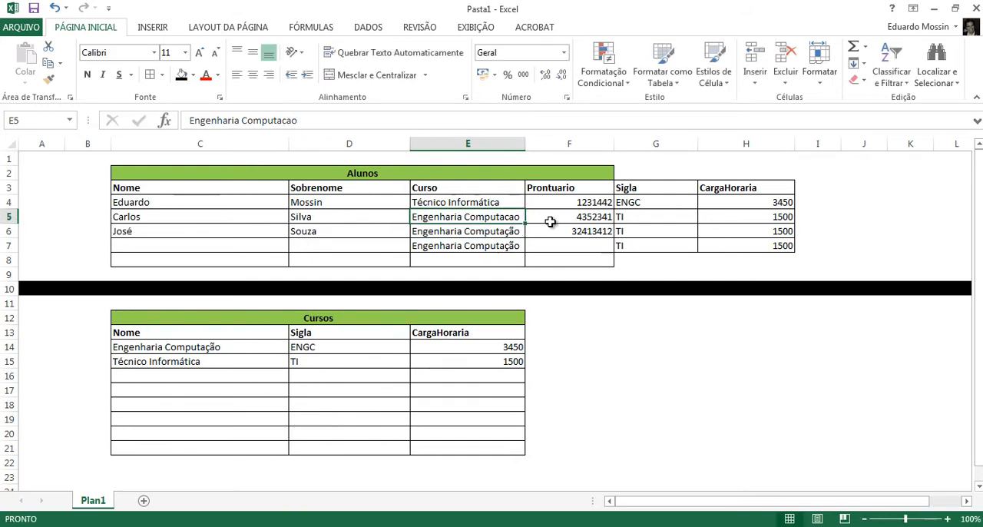
- Copy the Curso value Engenharia Computacao from E5 to E6 and E7
key(ctrl+c)
key(Down)
key(ctrl+v)
key(Down)
key(ctrl+v)
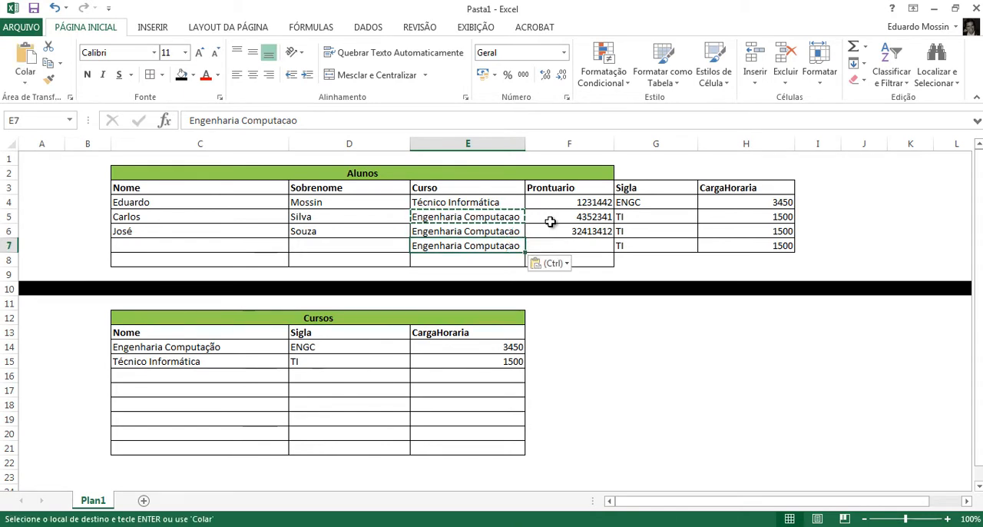
- Set the CargaHoraria in H5 to 1600 and copy it to H6 and H7
key(Right)
key(Right)
key(Right)
key(Right)
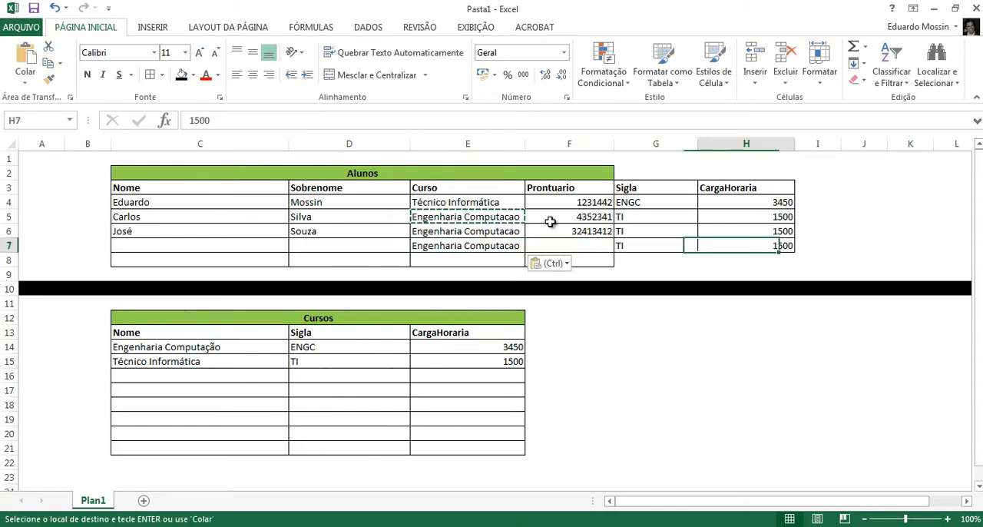
key(Up)
key(Up)
key(Left)
text(1600)
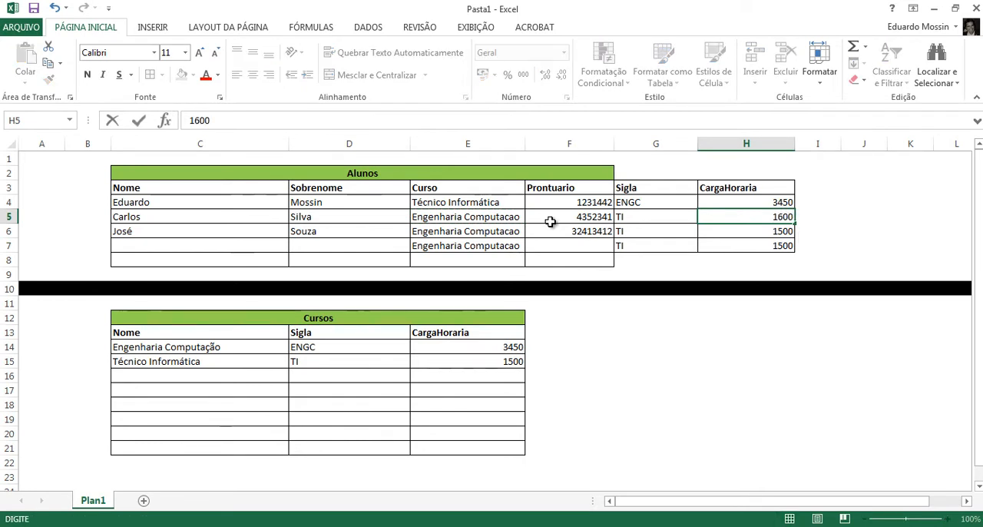
key(ctrl+Return)
key(ctrl+c)
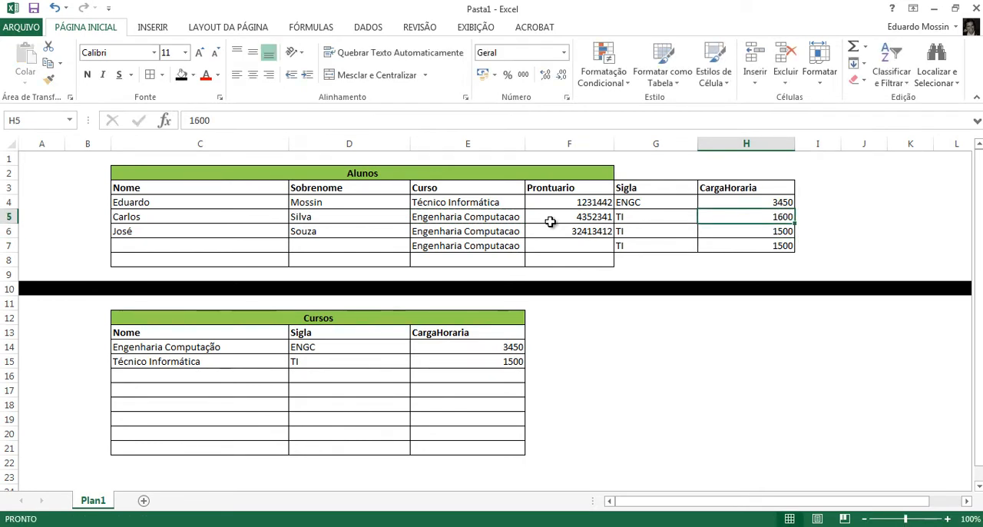
key(Down)
key(ctrl+v)
key(Down)
key(ctrl+v)
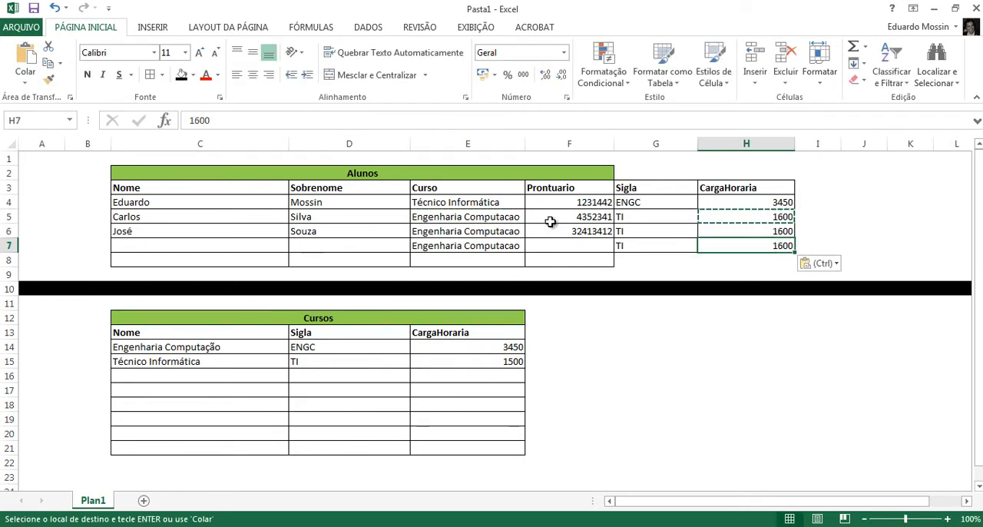
- Copy the CargaHoraria 3450 of Engenharia Computação from E14 in the Cursos table to H5:H7
click(459, 346)
key(ctrl+c)
click(745, 217)
key(ctrl+v)
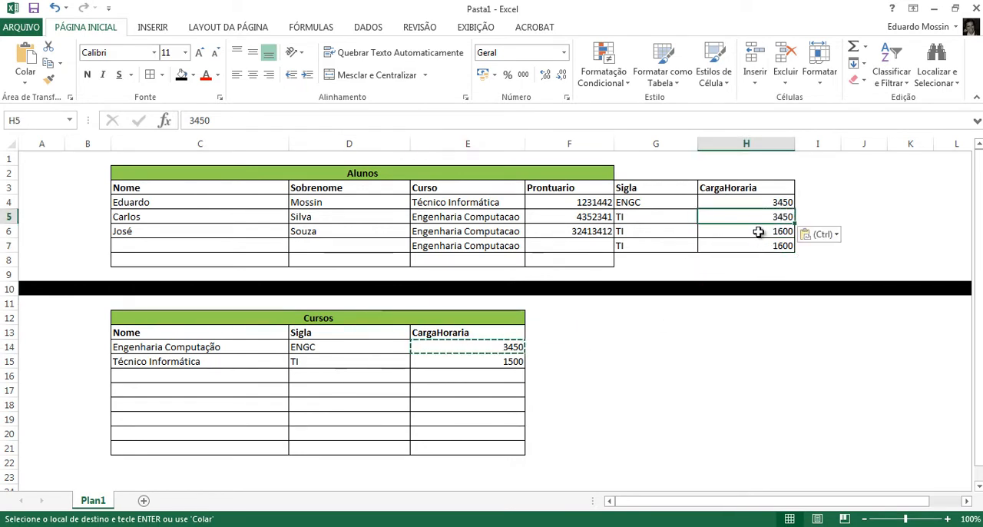
key(Down)
key(ctrl+v)
key(Down)
key(ctrl+v)
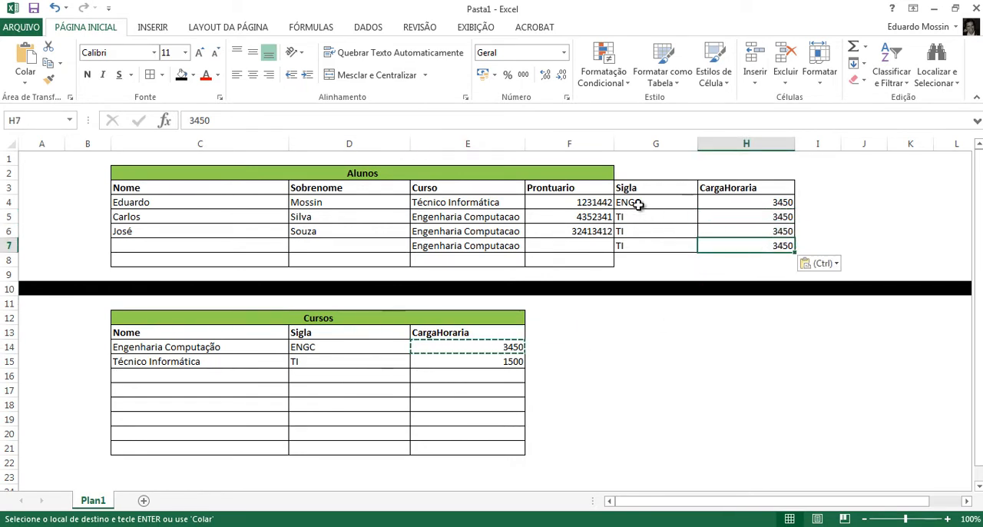
- Copy the Sigla ENGC from G4 to G5:G7
click(637, 204)
key(ctrl+c)
key(Down)
key(ctrl+v)
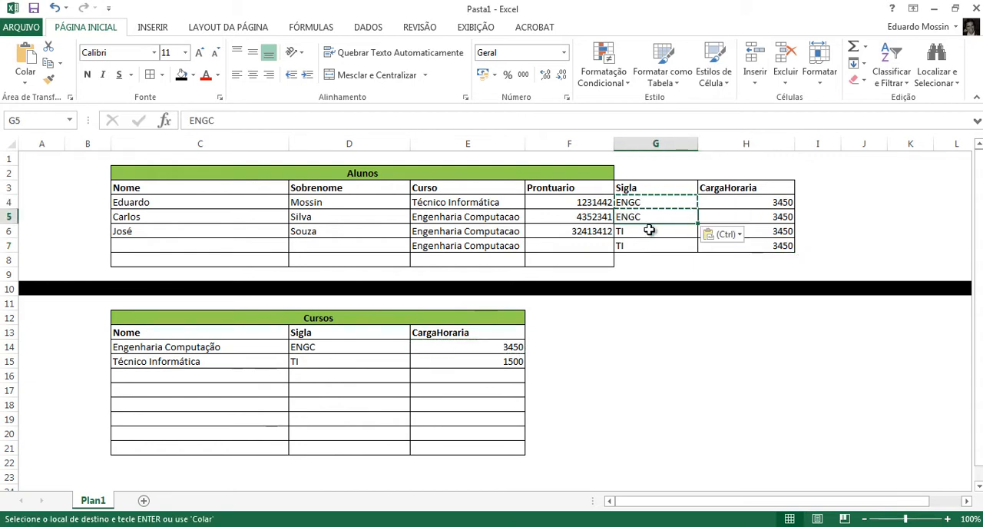
key(Down)
key(ctrl+v)
click(653, 254)
key(ctrl+v)
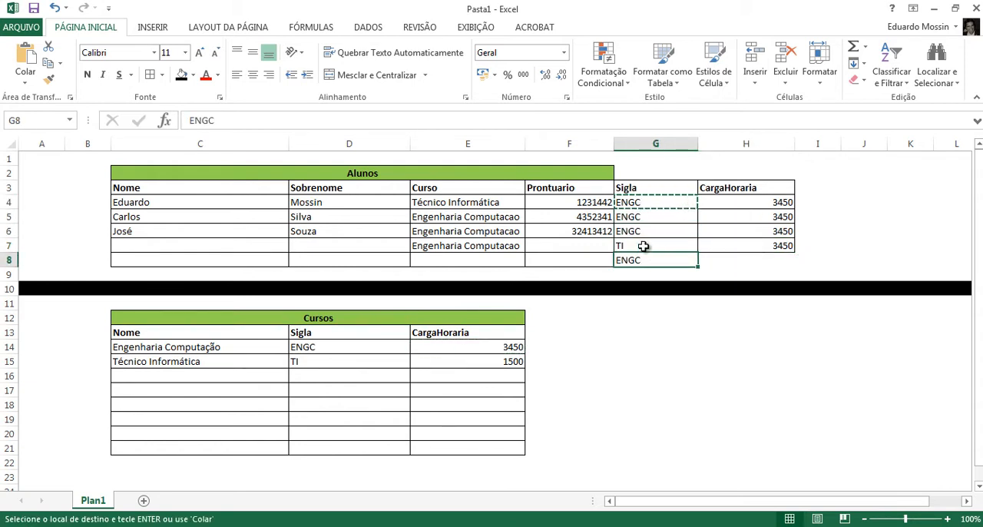
key(ctrl+z)
click(651, 246)
key(ctrl+v)
key(Escape)
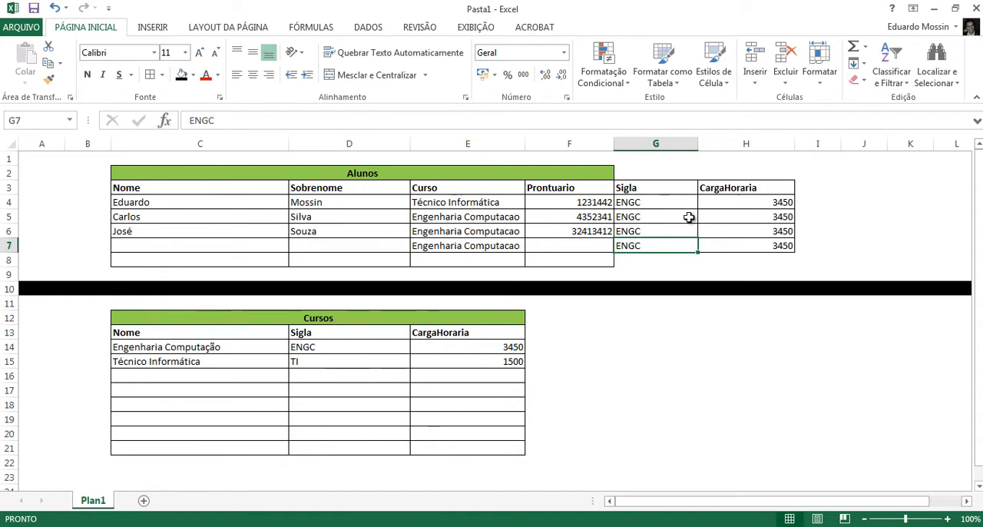
- Clear the extra student records in rows 6 and 7, C6:H7
drag(652, 215, 774, 246)
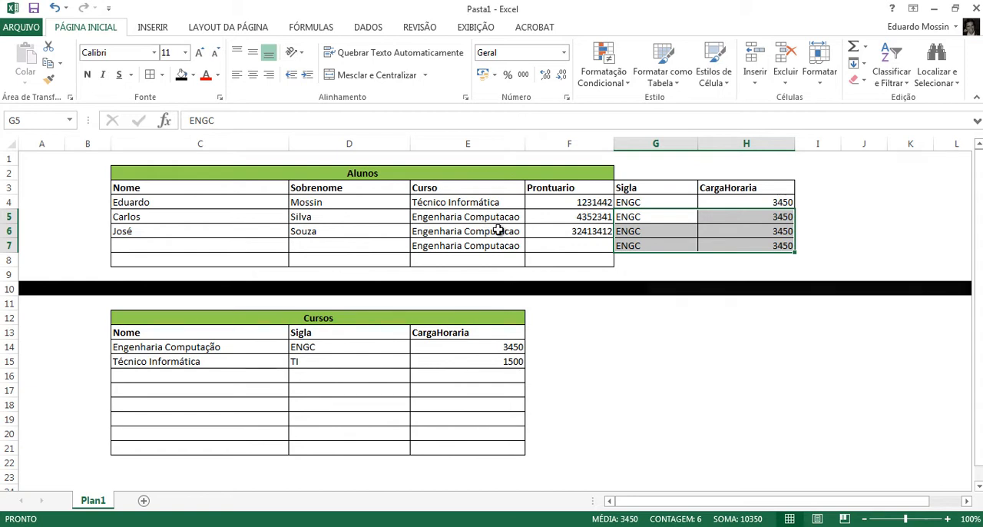
click(438, 232)
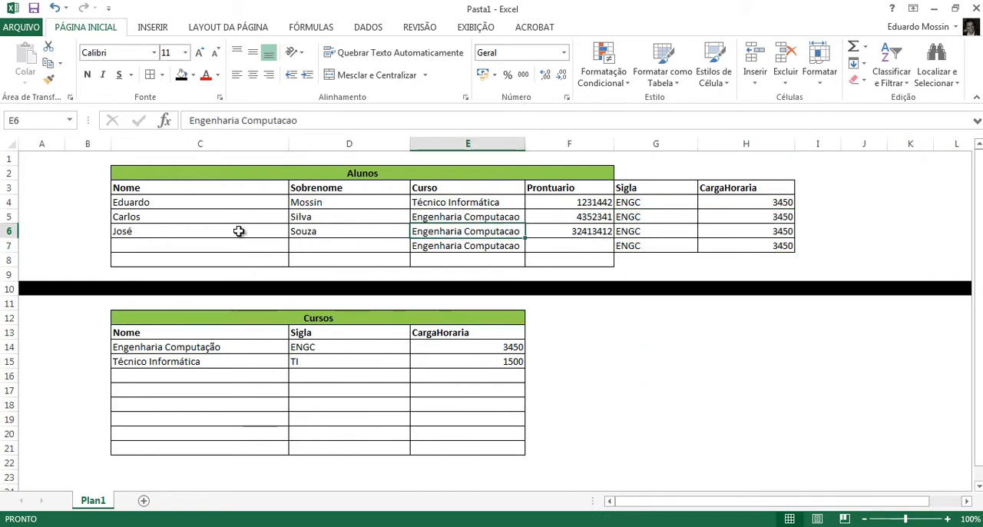
drag(241, 232, 722, 245)
key(Delete)
- Delete the Sigla and CargaHoraria cells G3:H7 beside the Alunos table, shifting the remaining cells to the left
click(662, 193)
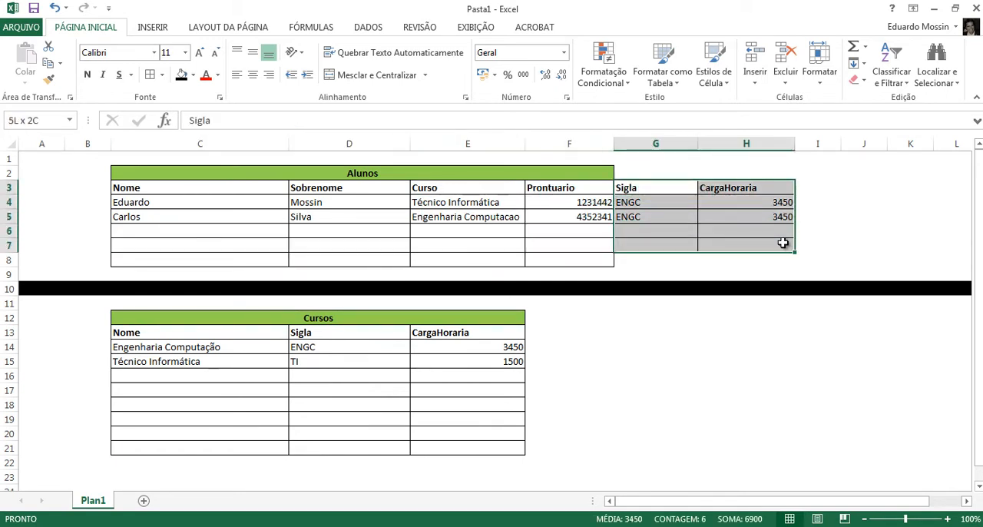
right_click(764, 229)
click(802, 347)
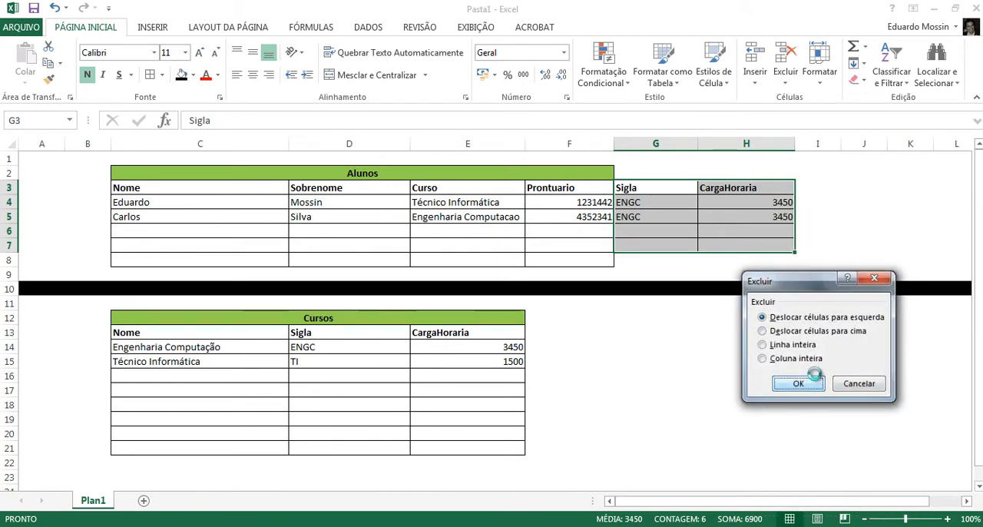
click(798, 384)
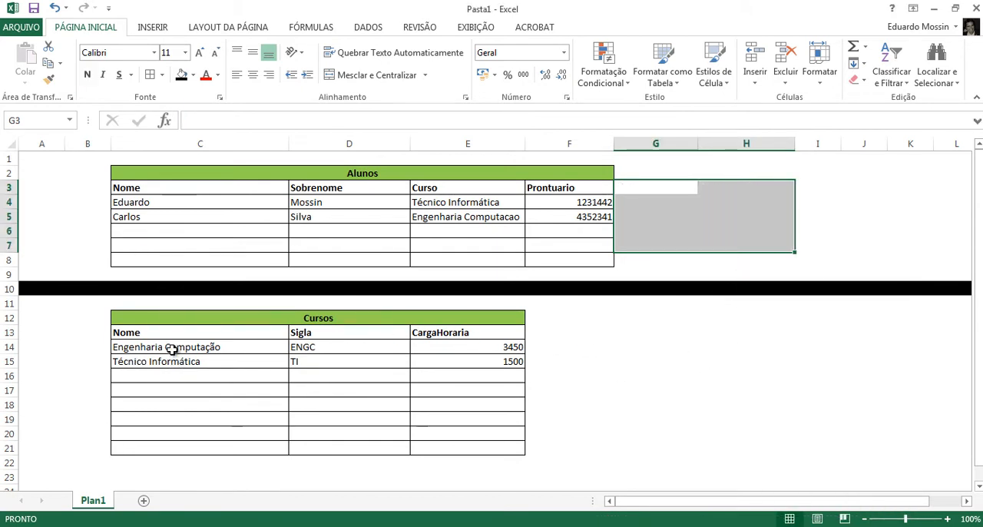
- Examine the Alunos and Cursos records and compare the Curso column of Alunos with the Nome column of Cursos
click(226, 347)
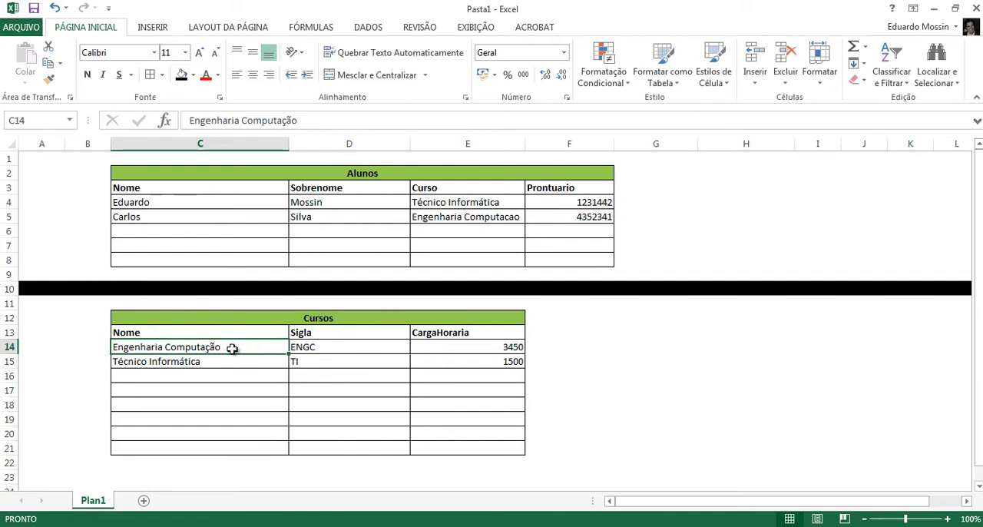
double_click(259, 353)
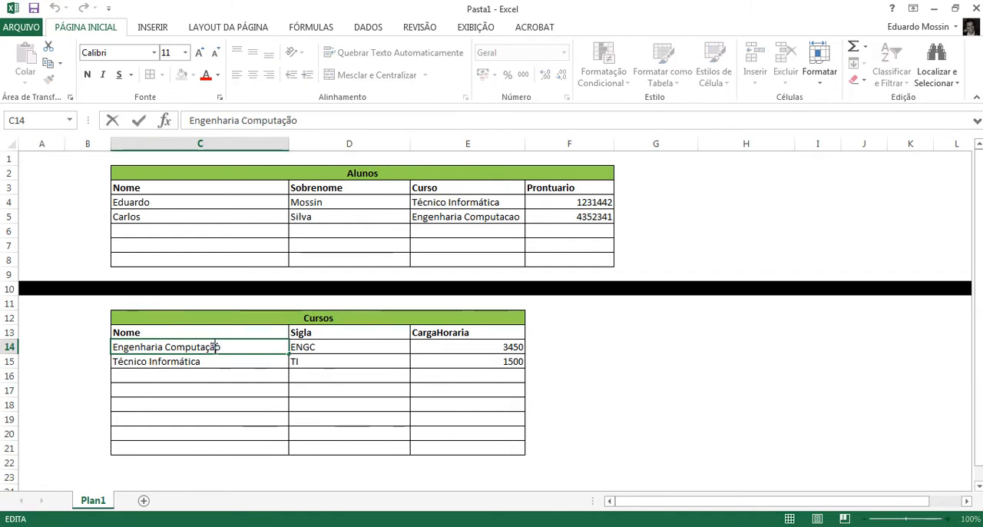
click(642, 370)
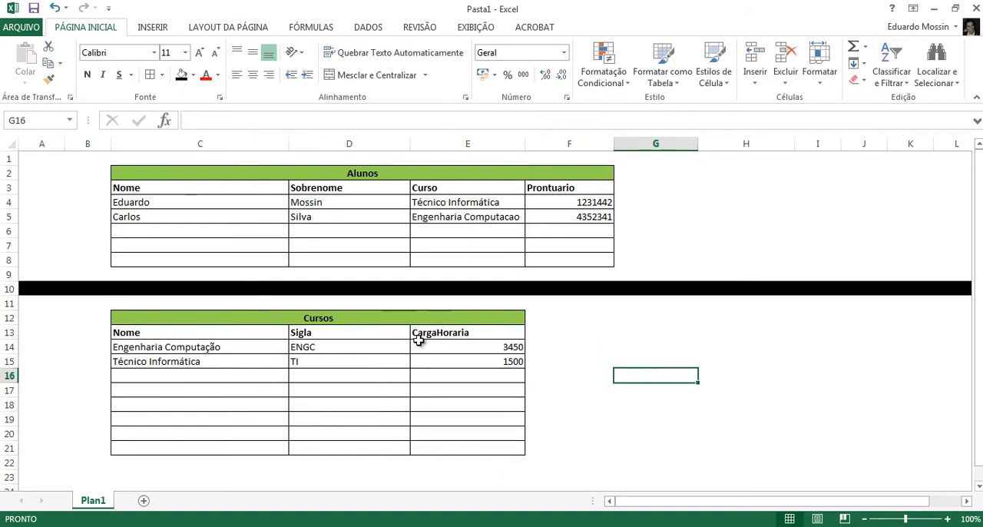
click(331, 316)
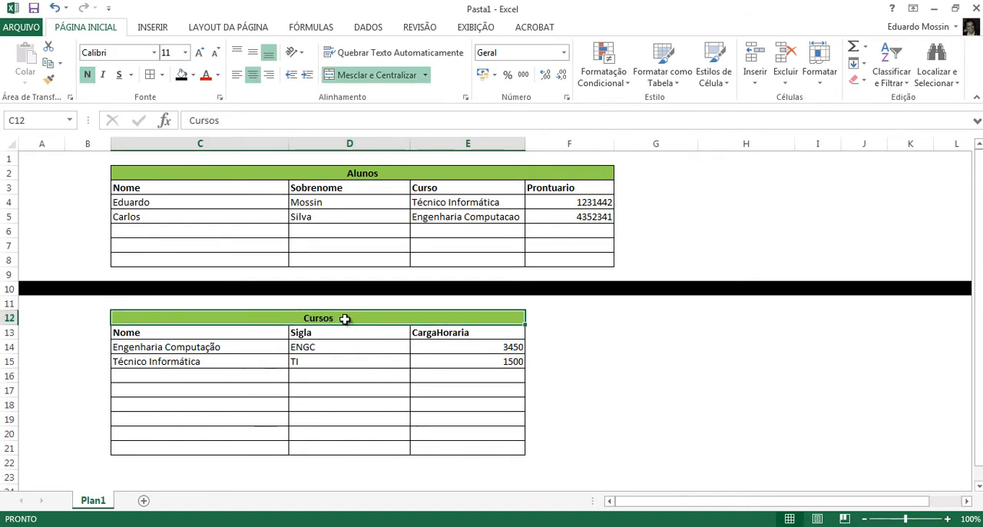
drag(245, 346, 487, 355)
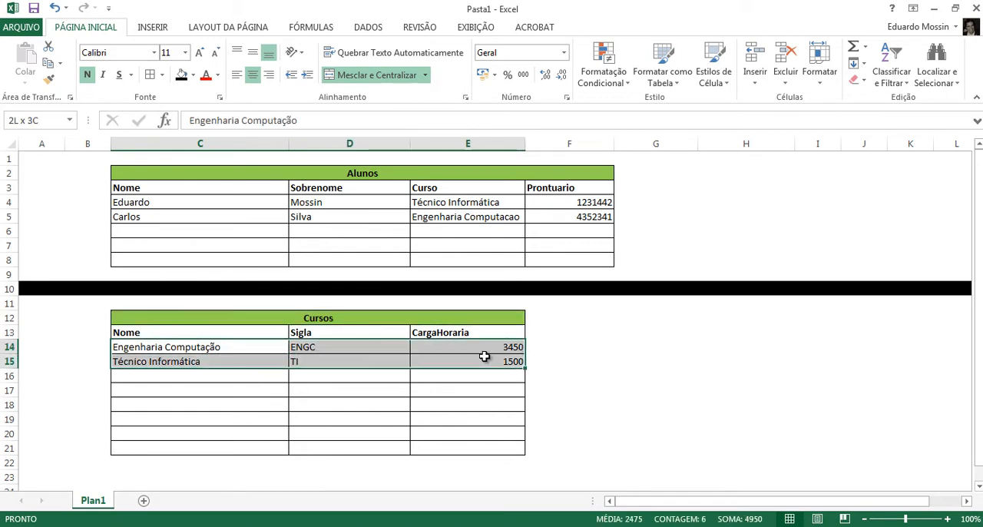
click(329, 175)
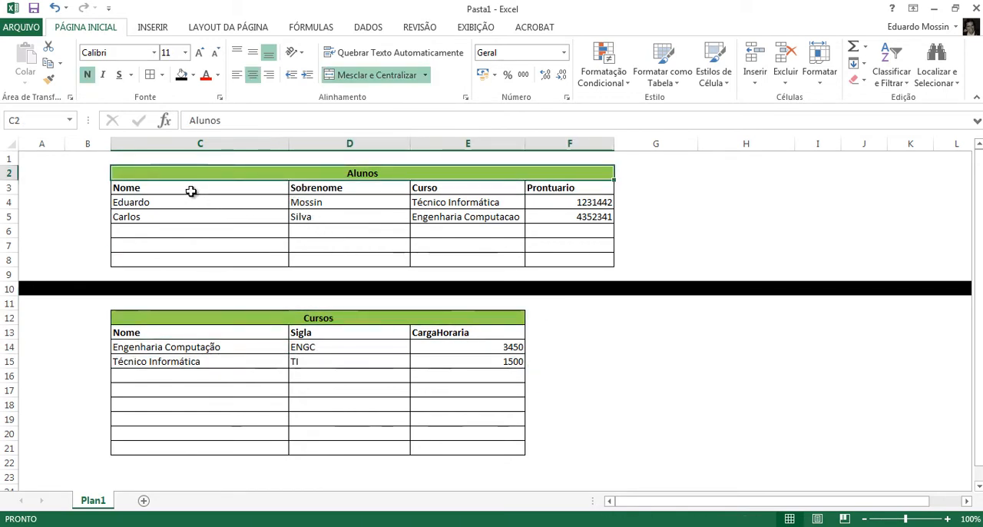
drag(192, 191, 565, 215)
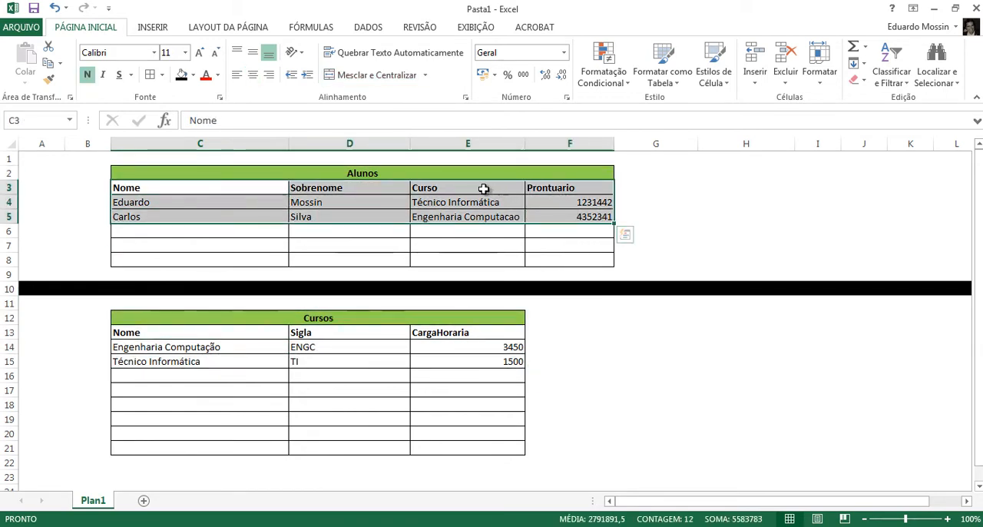
drag(485, 189, 492, 219)
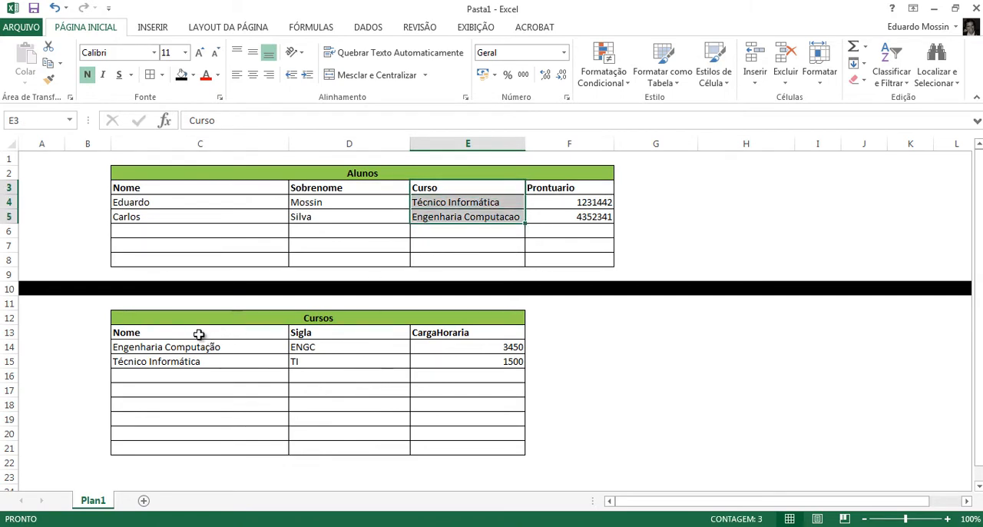
drag(207, 334, 215, 359)
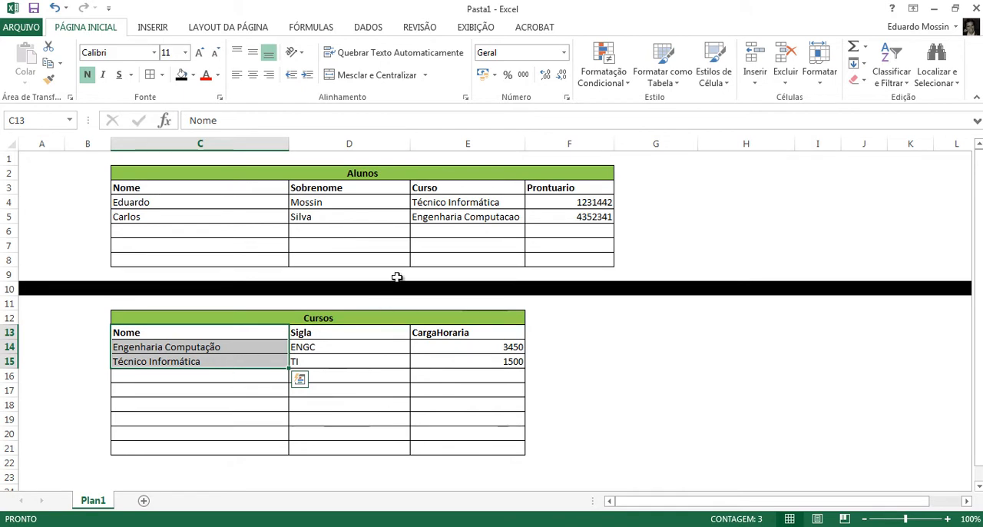
drag(433, 192, 439, 218)
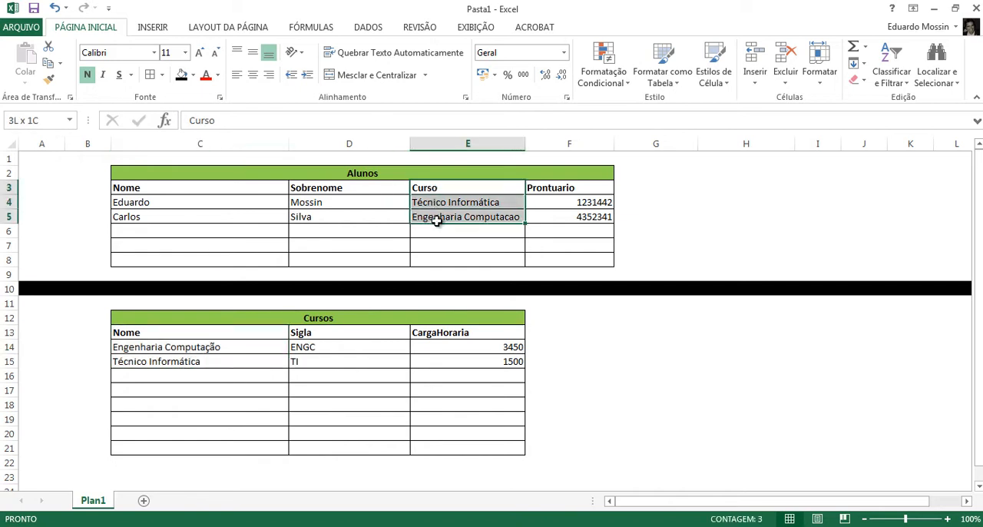
drag(198, 335, 211, 357)
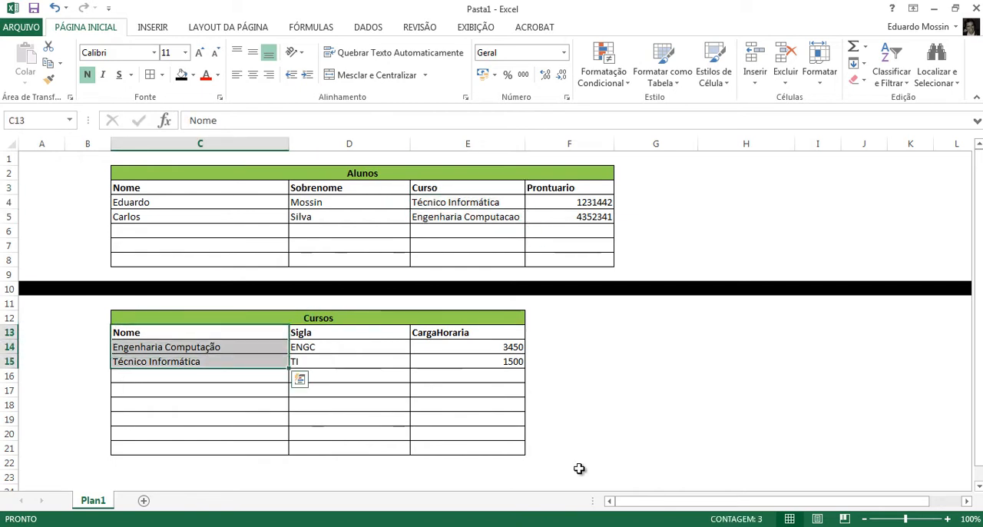
- Switch to MySQL Workbench, move the Cursos table farther from Alunos, and create a 1:n relationship from Alunos curso to Cursos nome using existing columns
click(619, 525)
drag(446, 138, 531, 140)
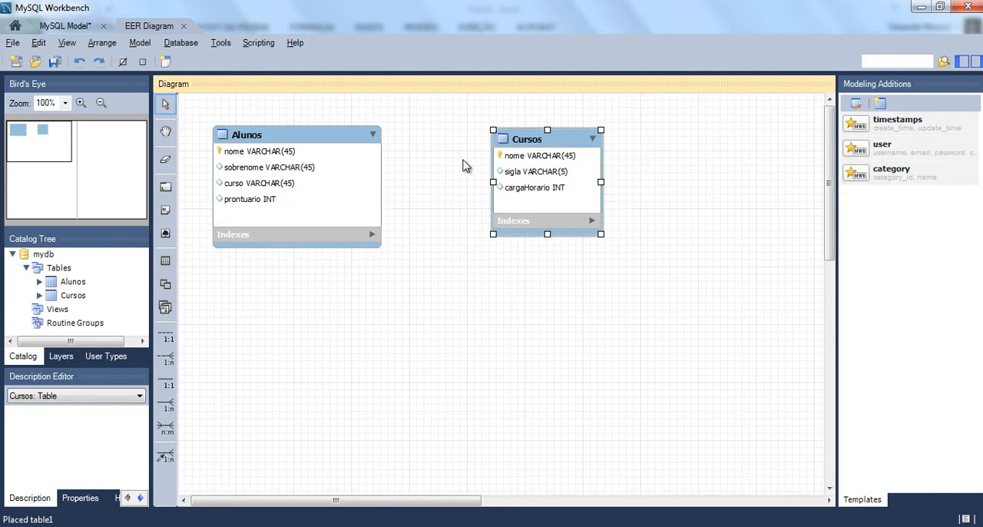
click(165, 456)
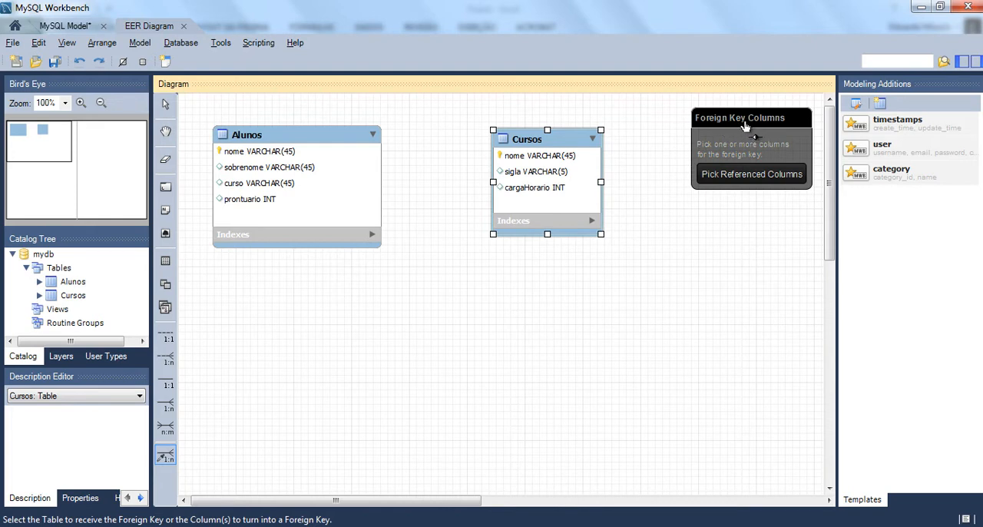
click(292, 188)
click(522, 156)
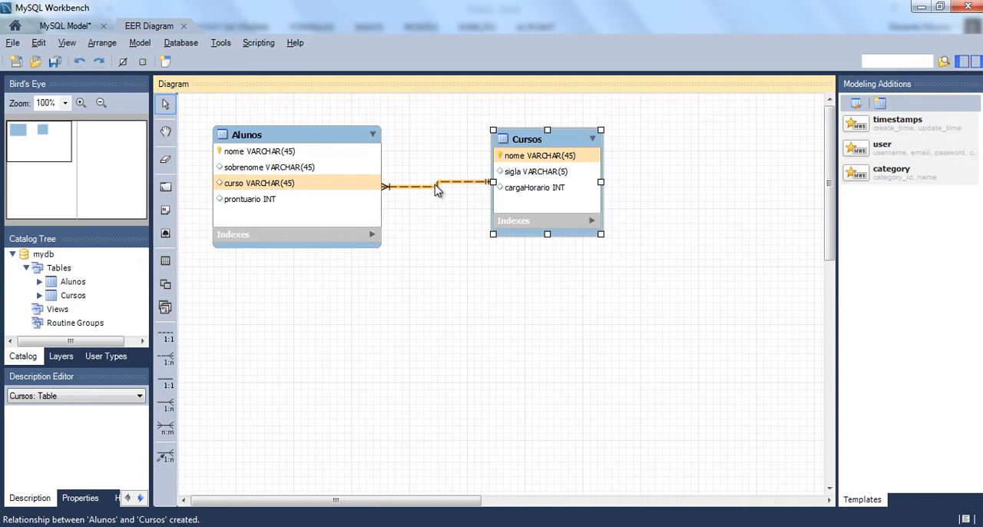
mouse_move(436, 190)
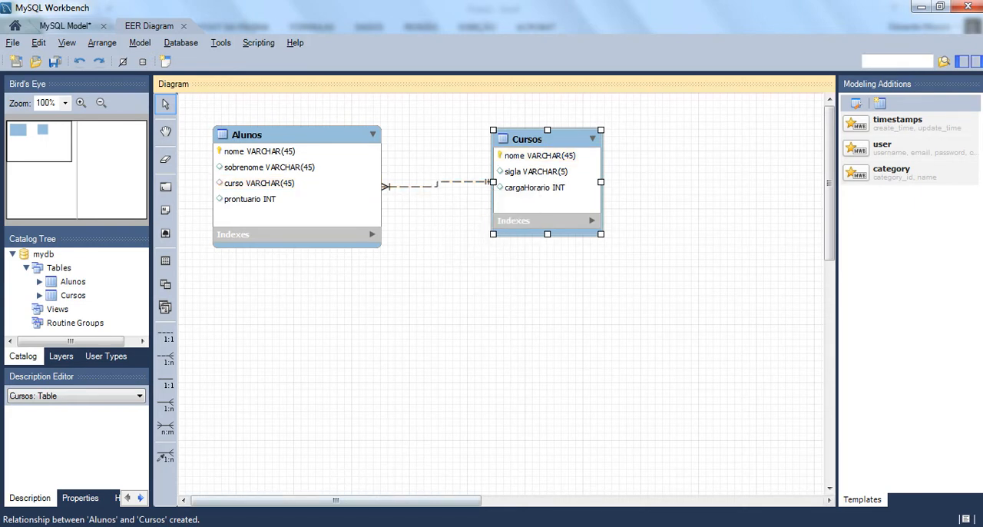
- Switch back to Excel and copy the Curso value Engenharia Computacao from E5 to E6 and E7 of the Alunos table
click(405, 479)
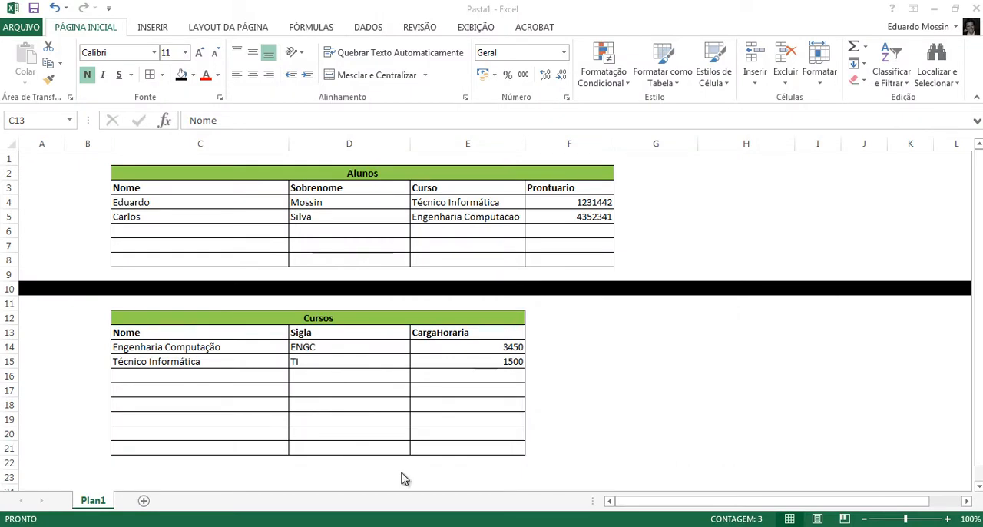
click(363, 232)
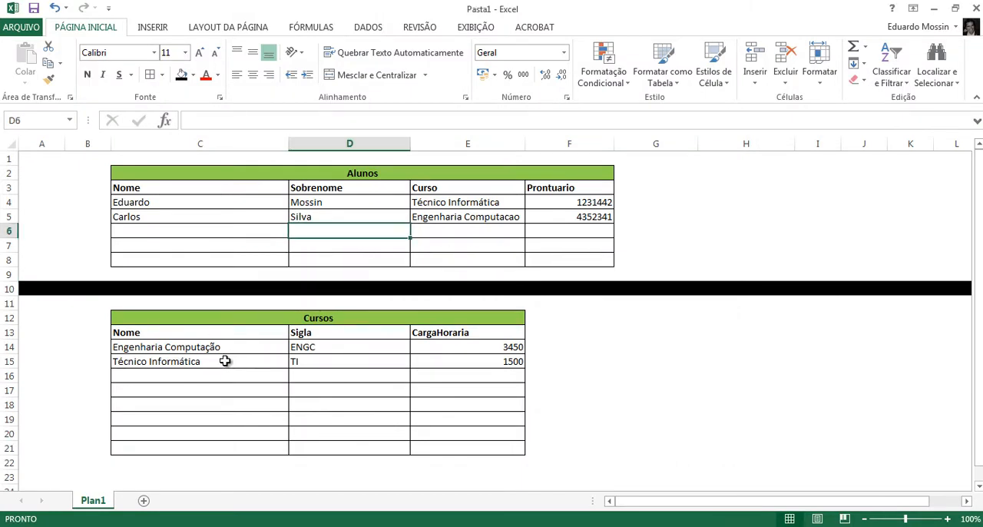
click(490, 217)
key(ctrl+c)
click(482, 230)
key(ctrl+v)
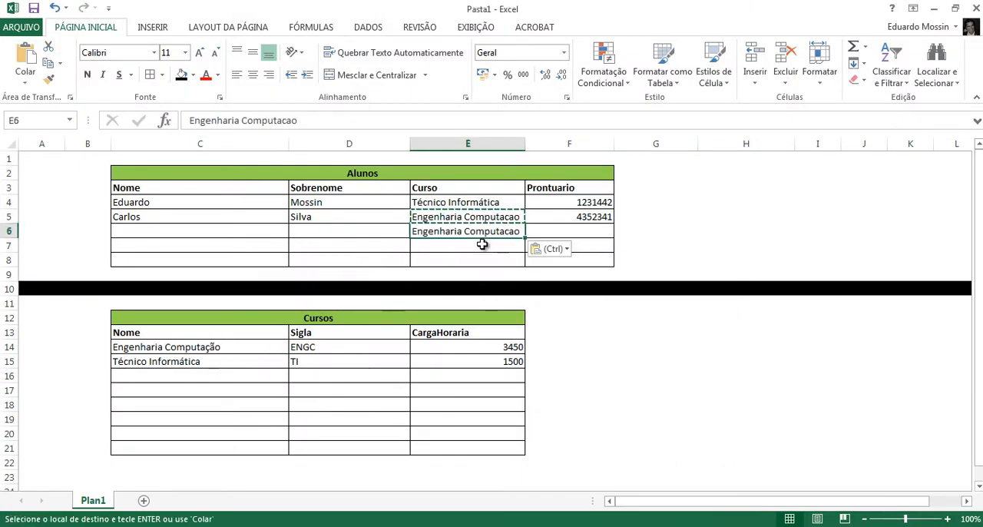
click(482, 245)
key(ctrl+v)
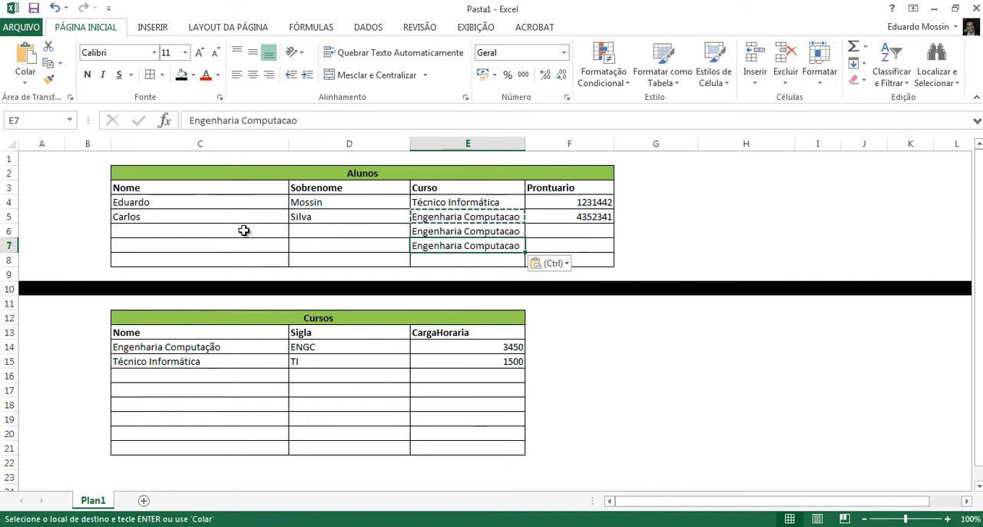
- Enter the first name and surname of two new students in C6:D7 of the Alunos table
click(274, 231)
text(Palu)
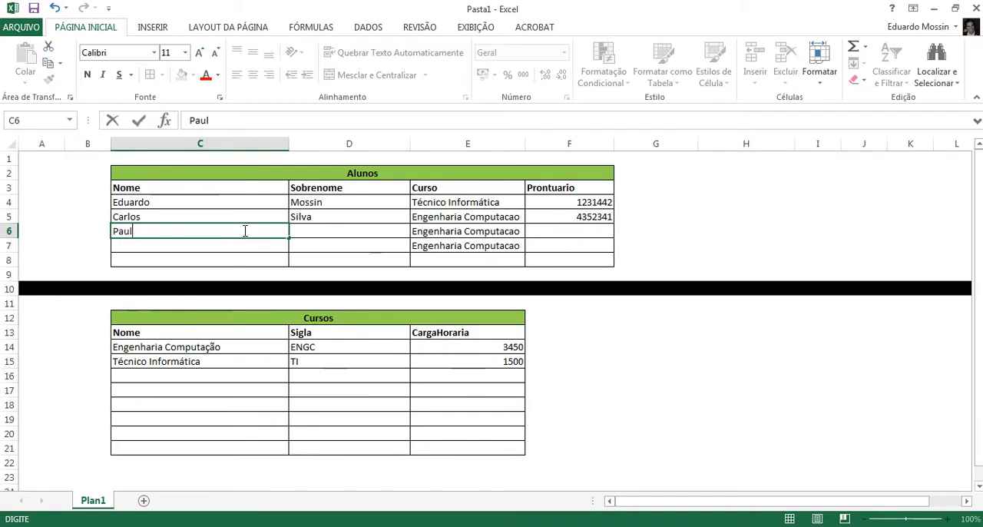
text(o)
key(Tab)
text(Coe)
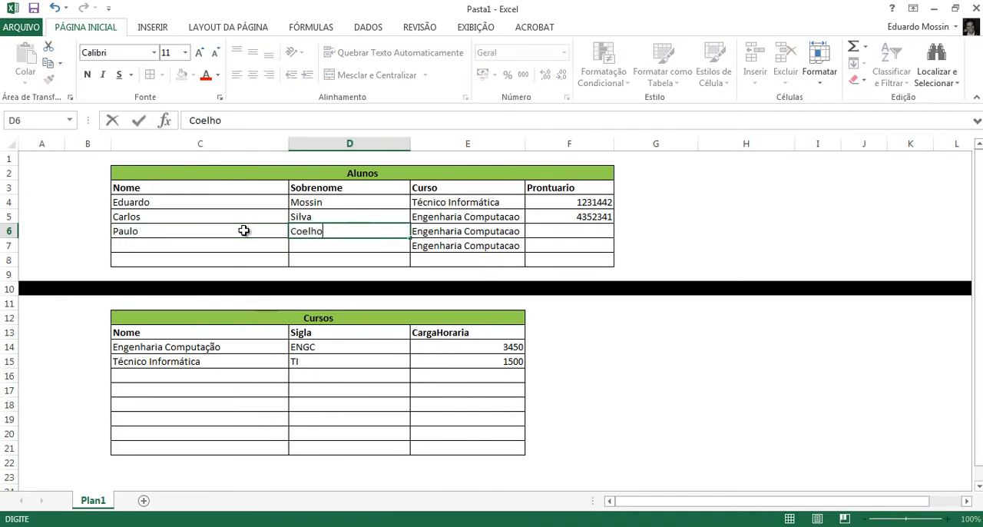
key(Return)
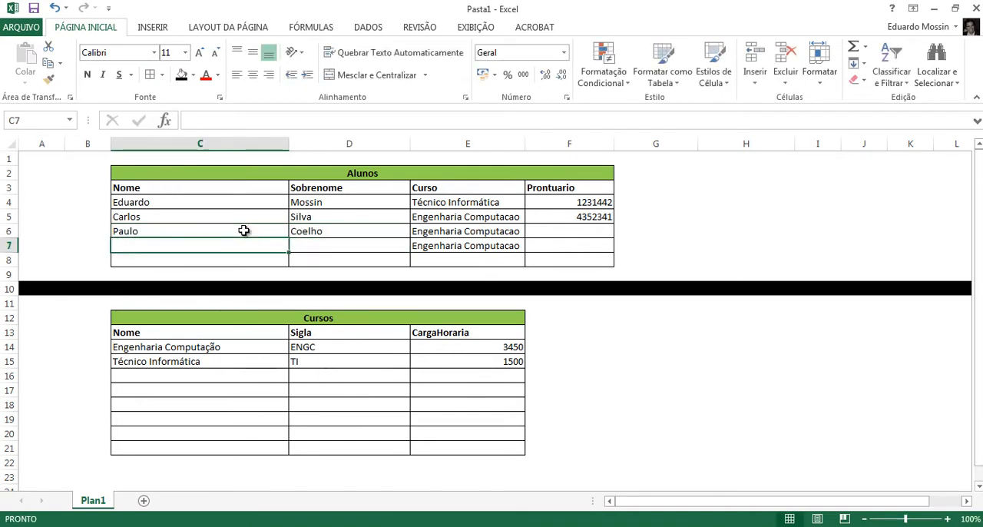
text(Andre)
key(Tab)
text(Silva)
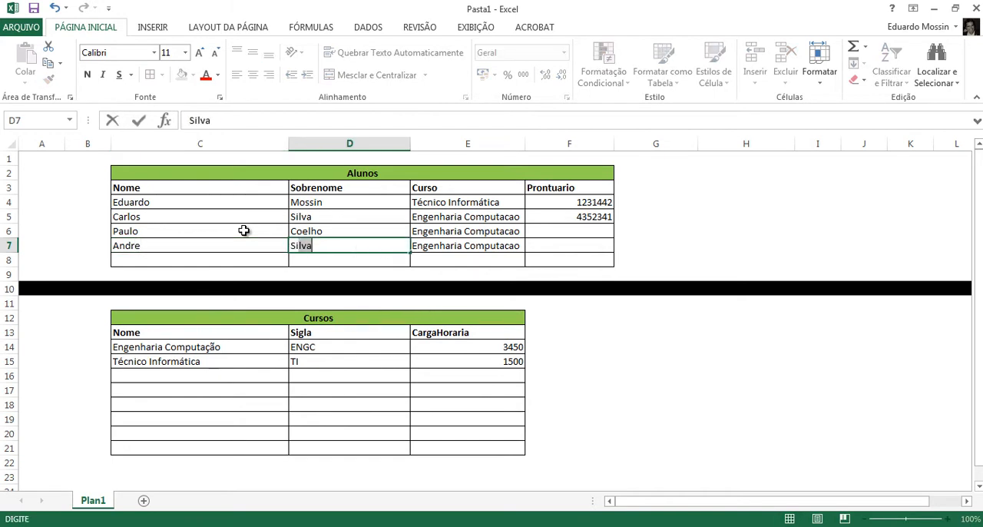
key(Tab)
- Change the course name in C14 of the Cursos table to Engenharia de Computação
key(shift+Up)
key(shift+Up)
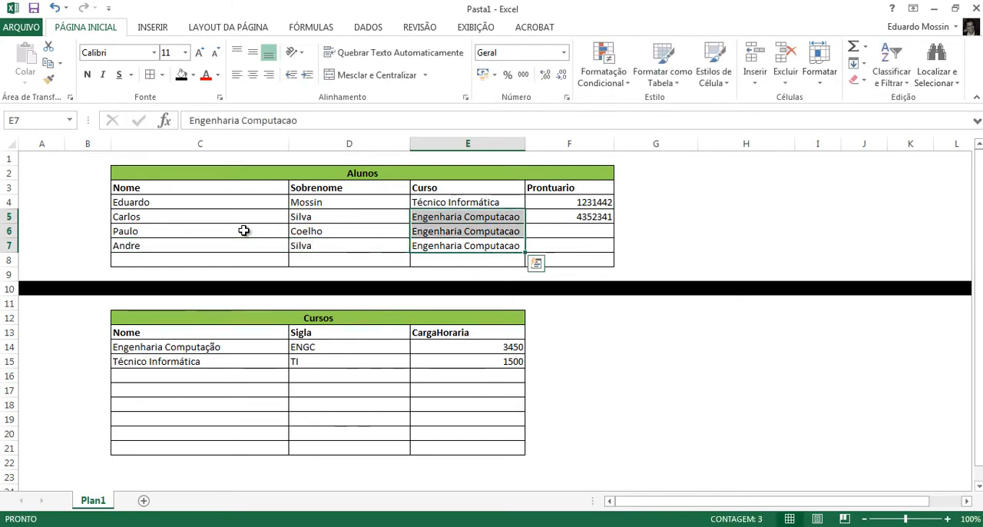
key(Down)
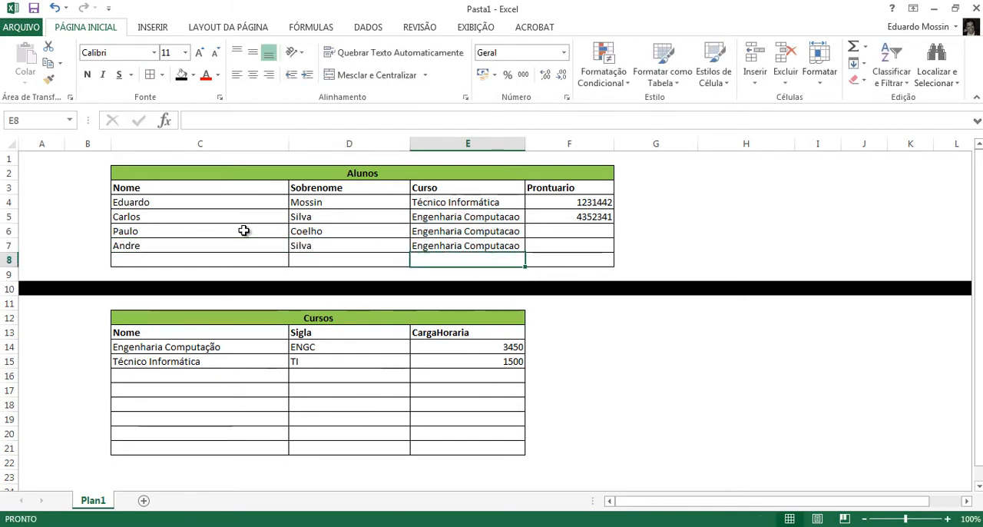
key(Down)
key(Down)
key(Down)
key(Down)
key(Down)
key(Down)
key(Left)
key(Left)
key(Left)
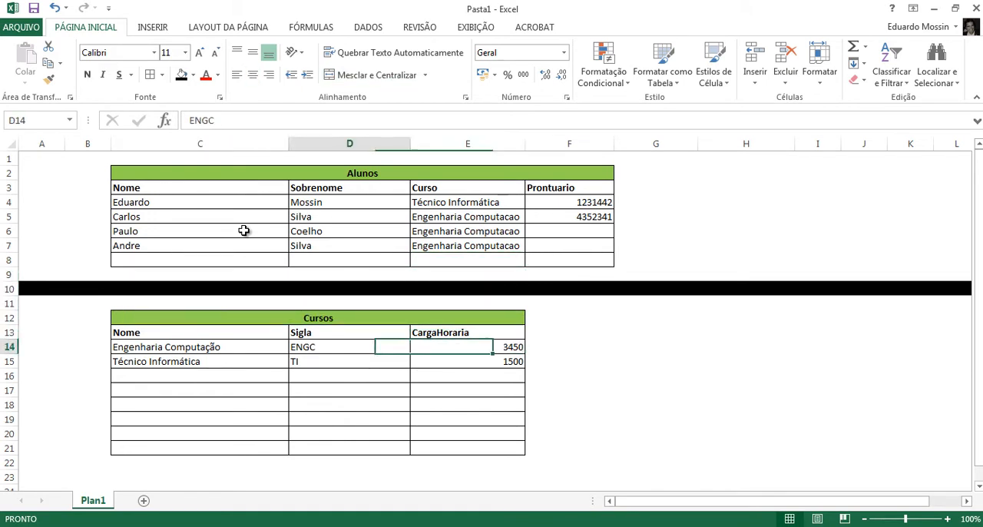
key(Right)
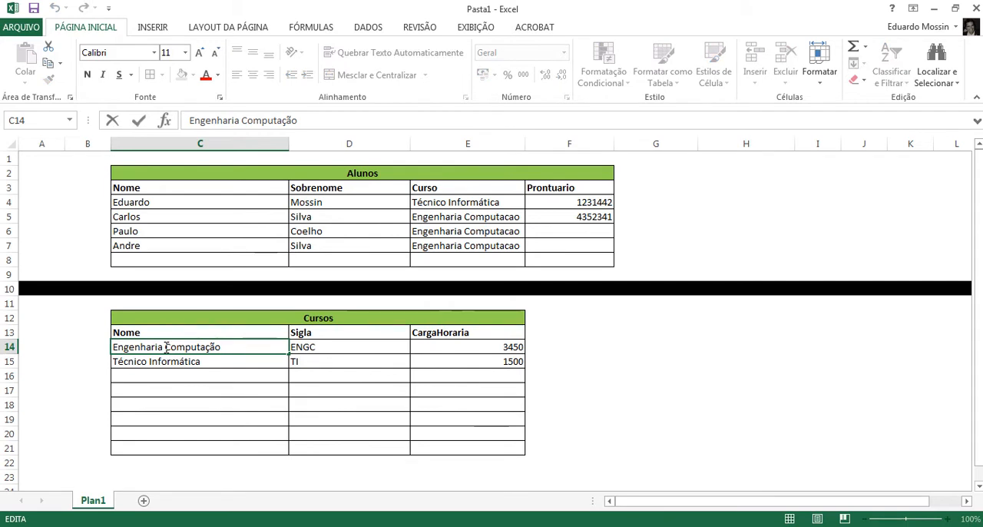
text(de c)
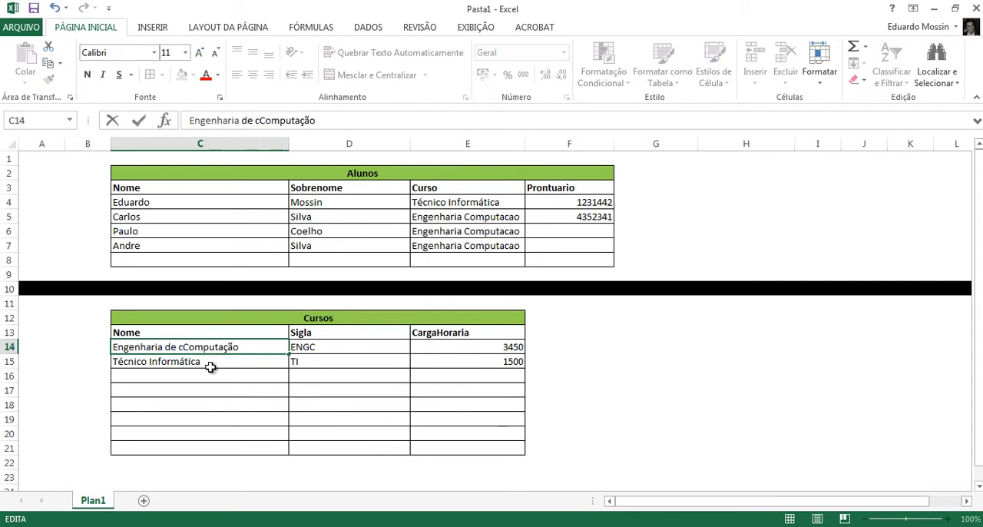
key(BackSpace)
click(211, 366)
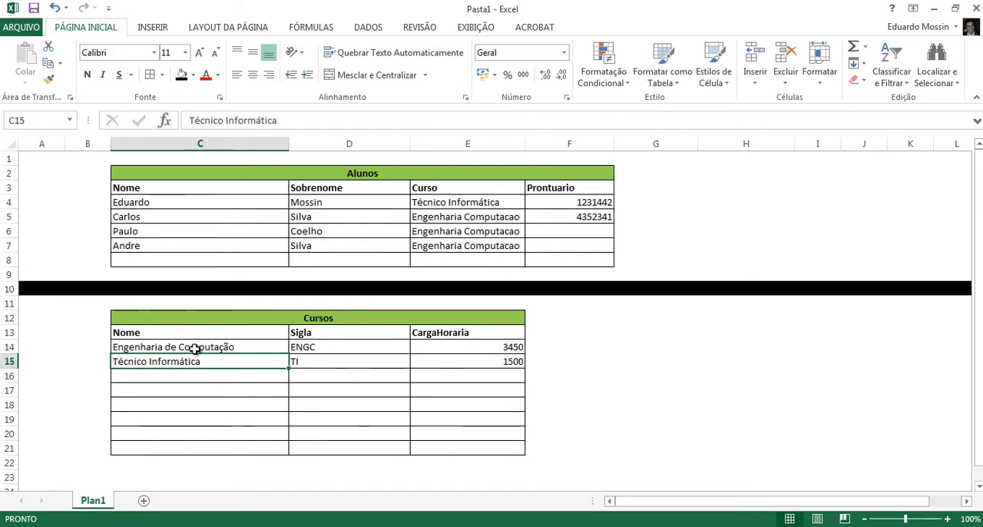
- Compare the Curso value in E5 of Alunos with the course name in C14 of Cursos
click(472, 218)
click(191, 348)
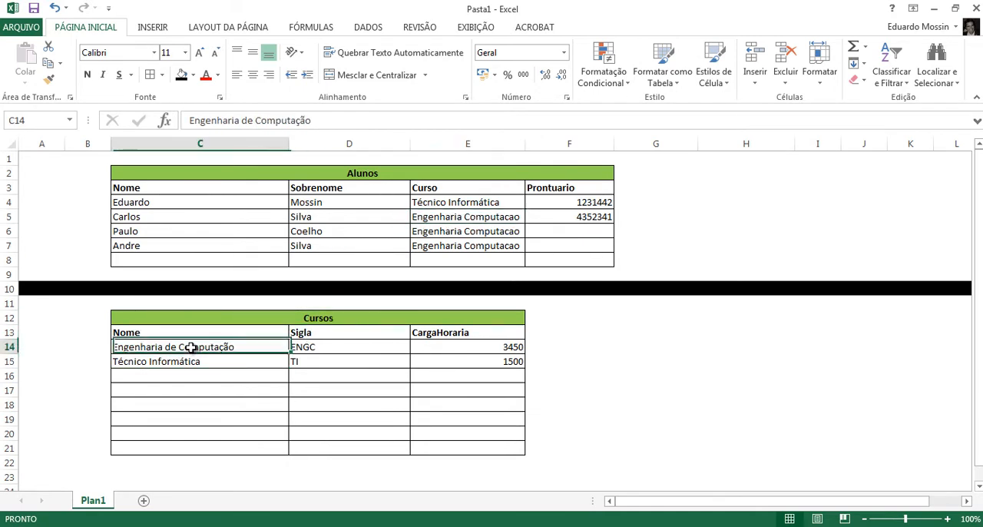
click(466, 216)
click(230, 346)
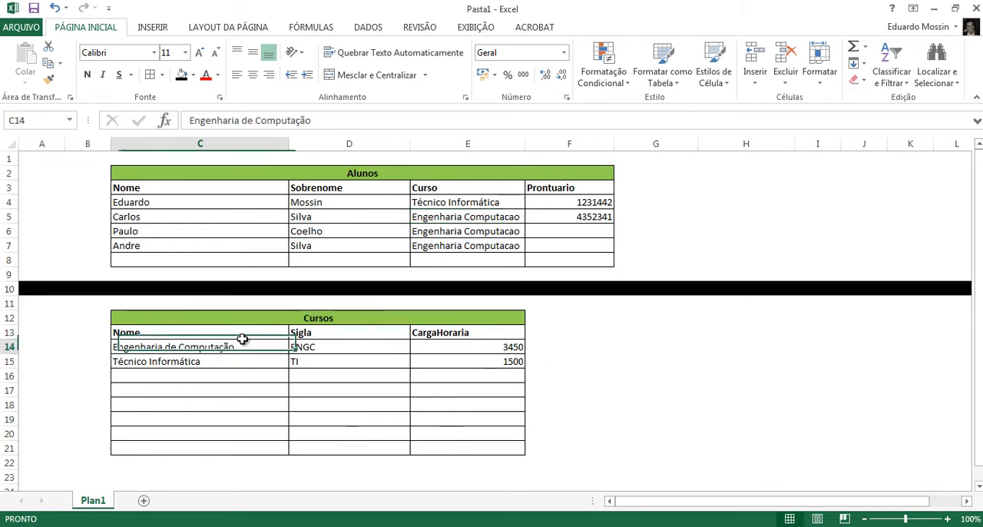
click(454, 218)
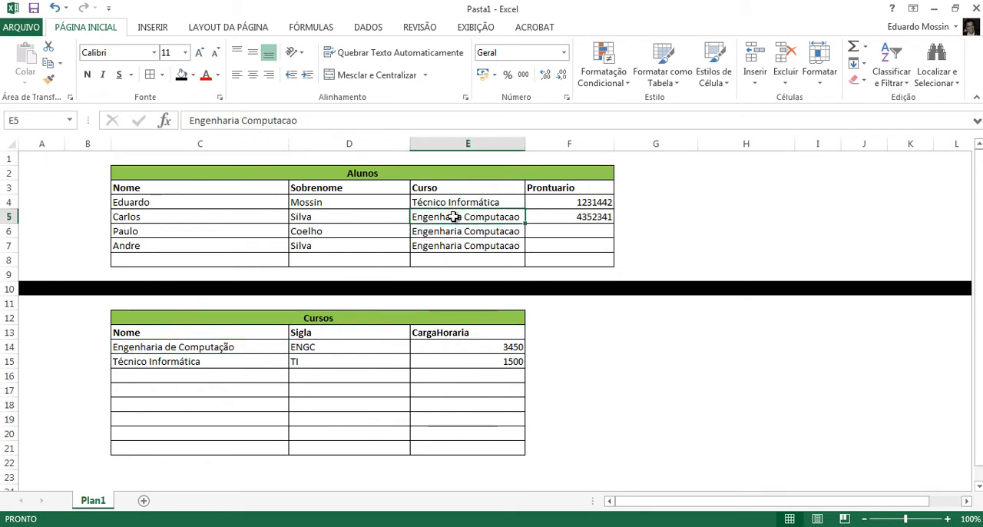
- Compare the course name in C14 of Cursos with the Curso entry in E5 and the students listed in C5:D7 of Alunos
click(172, 346)
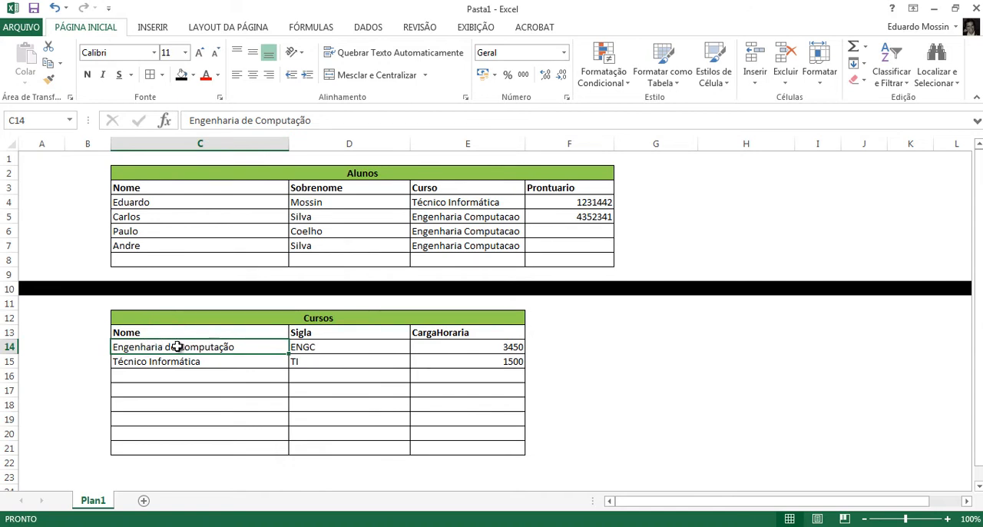
click(450, 215)
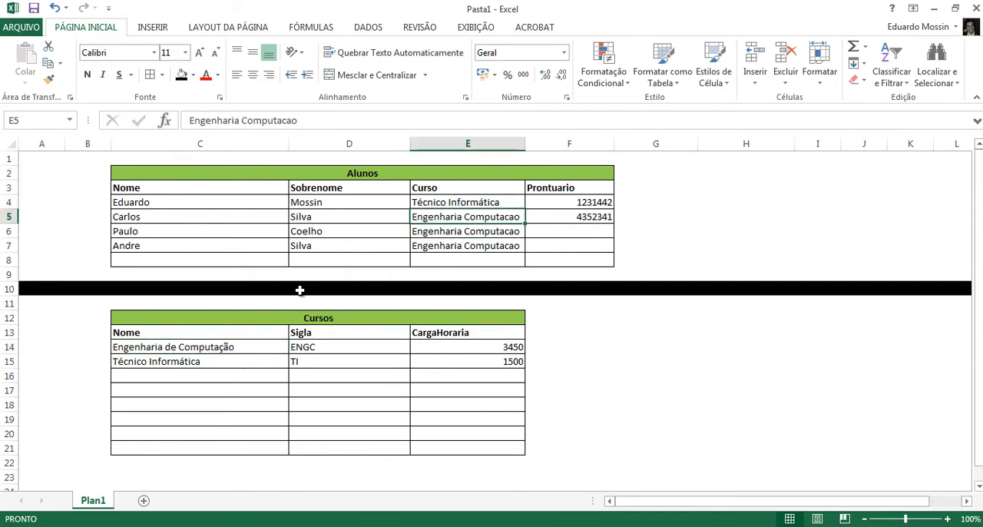
click(242, 347)
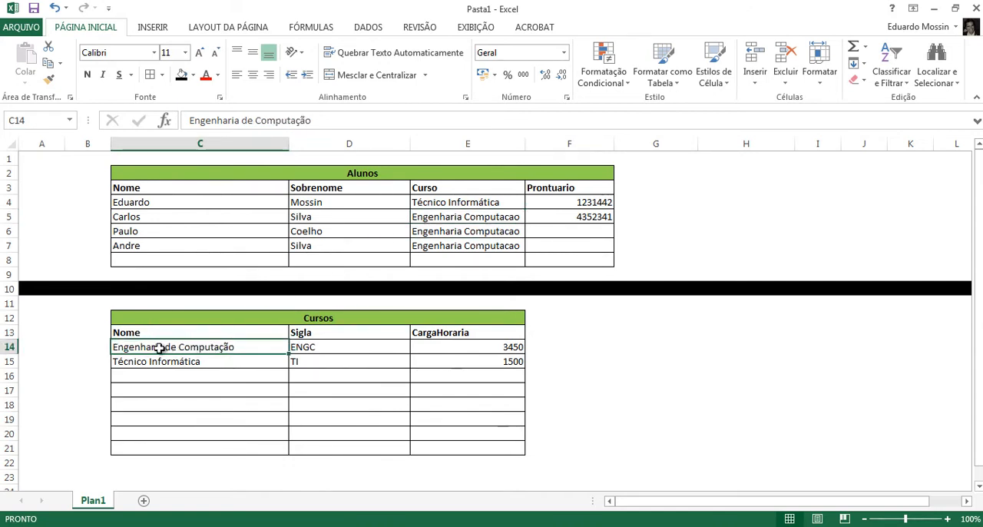
click(450, 216)
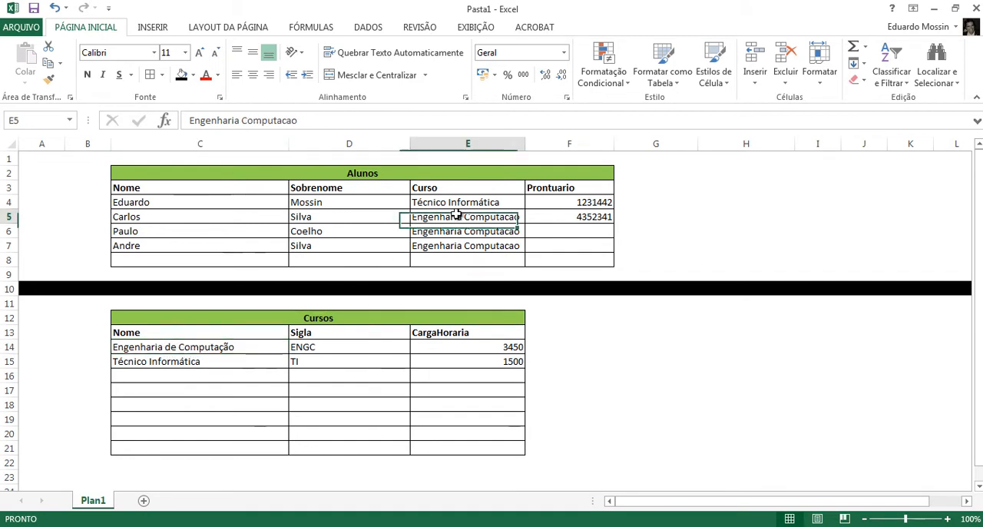
click(234, 348)
click(461, 218)
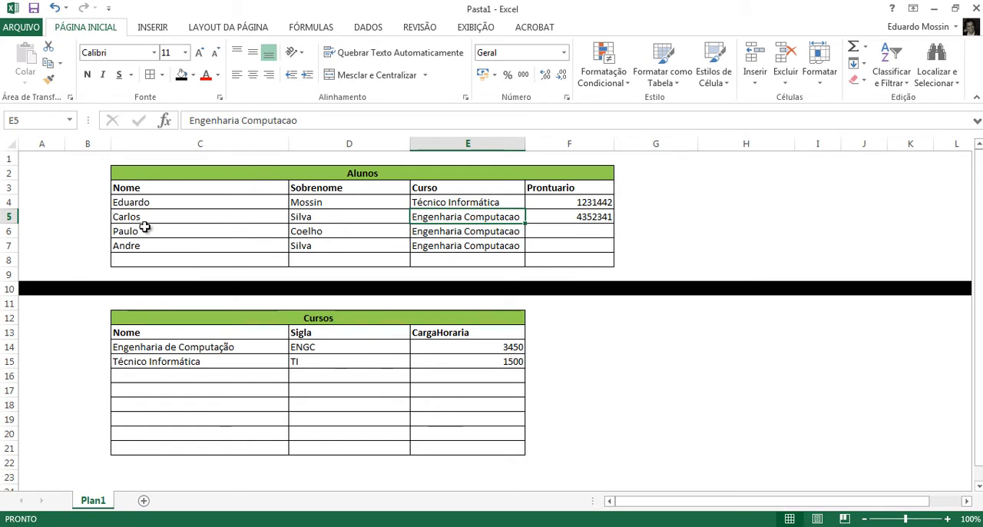
drag(131, 219, 323, 247)
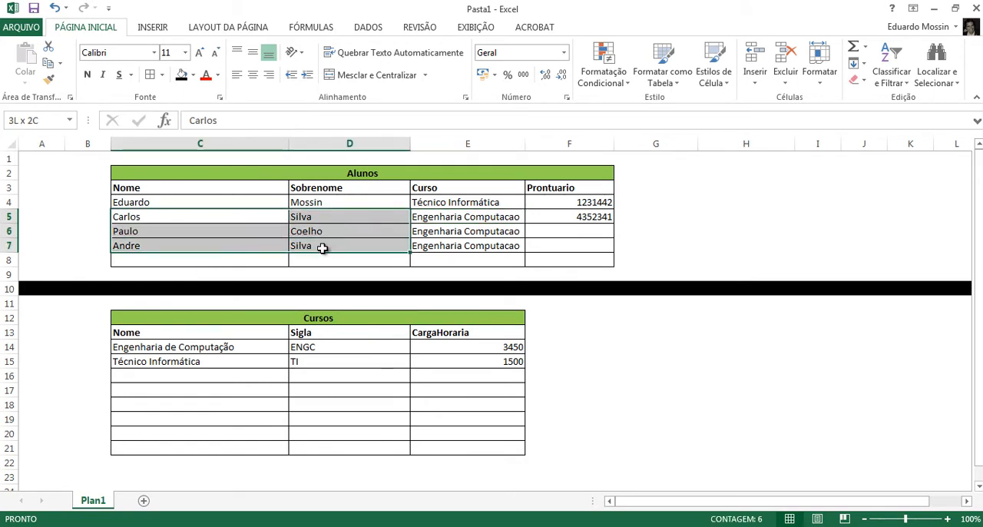
click(500, 218)
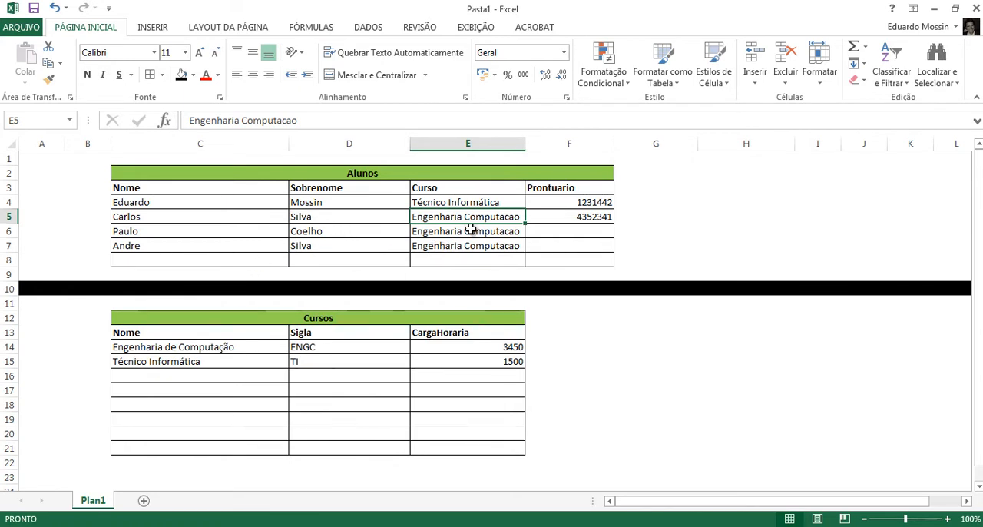
click(224, 347)
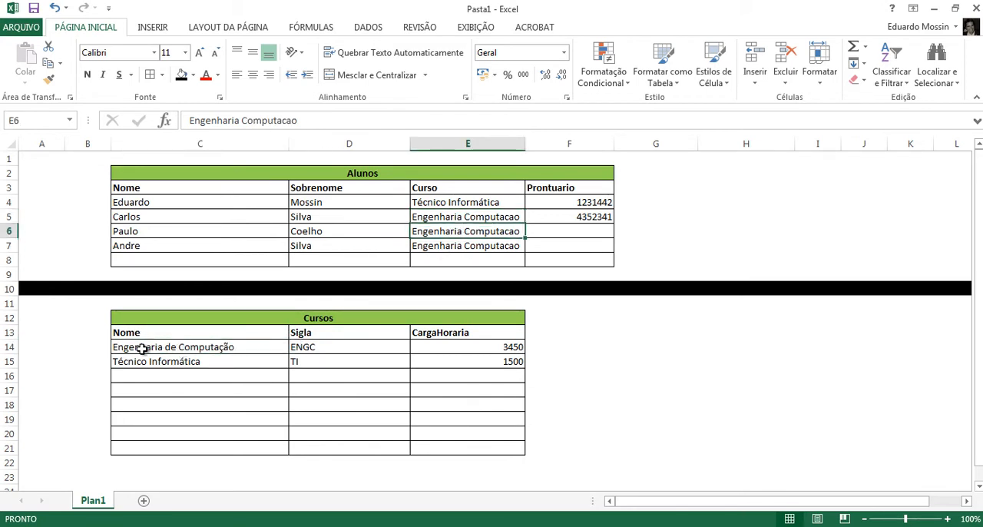
click(136, 349)
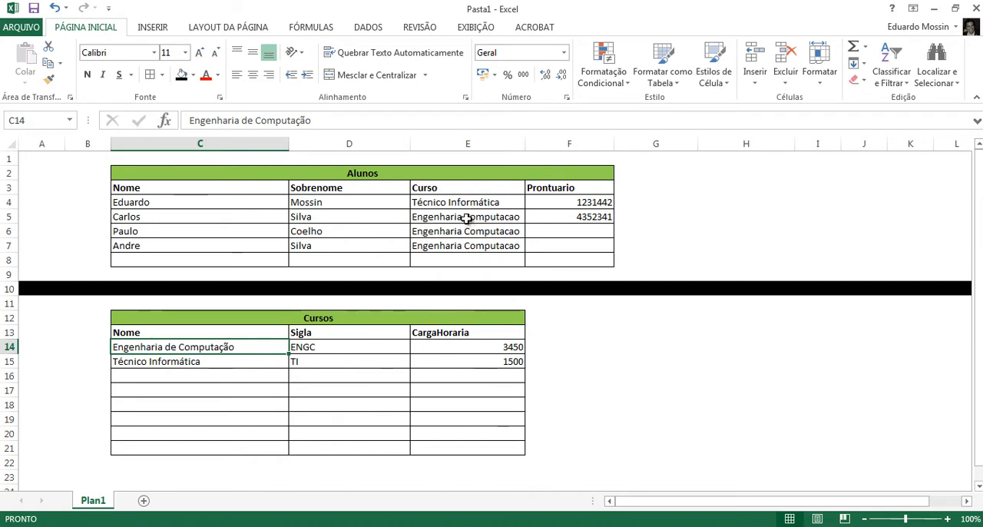
- Check the repeated Curso values in E5:E7 of Alunos against the course name in C14 of Cursos
drag(466, 219, 467, 248)
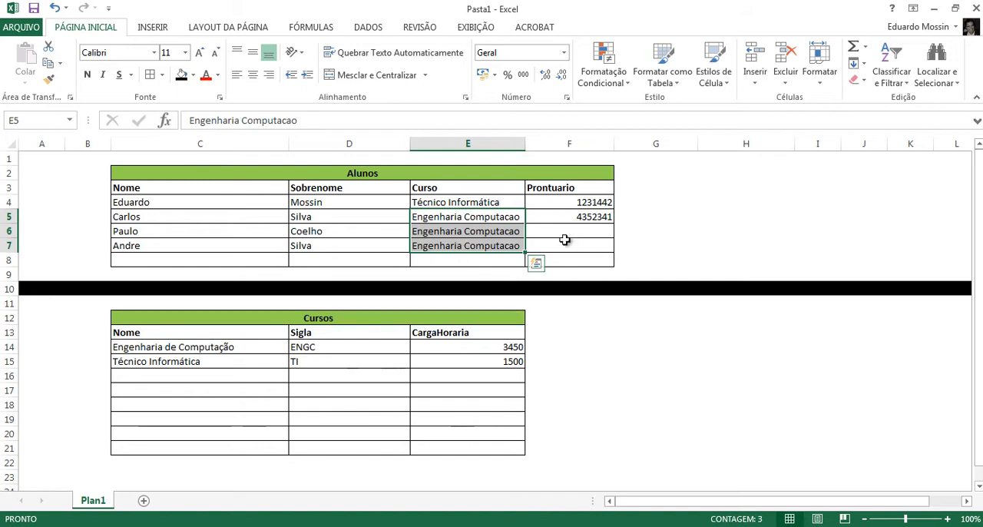
click(220, 347)
click(468, 229)
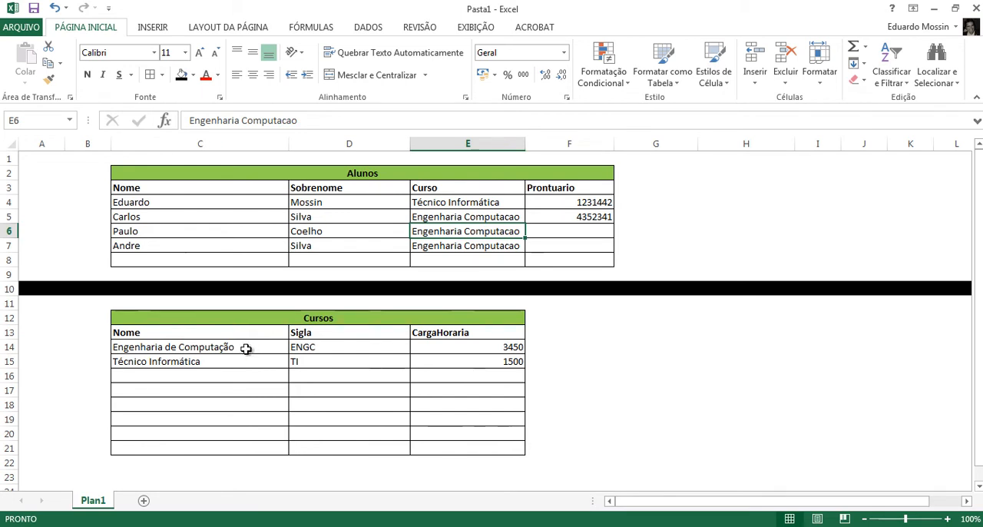
click(246, 348)
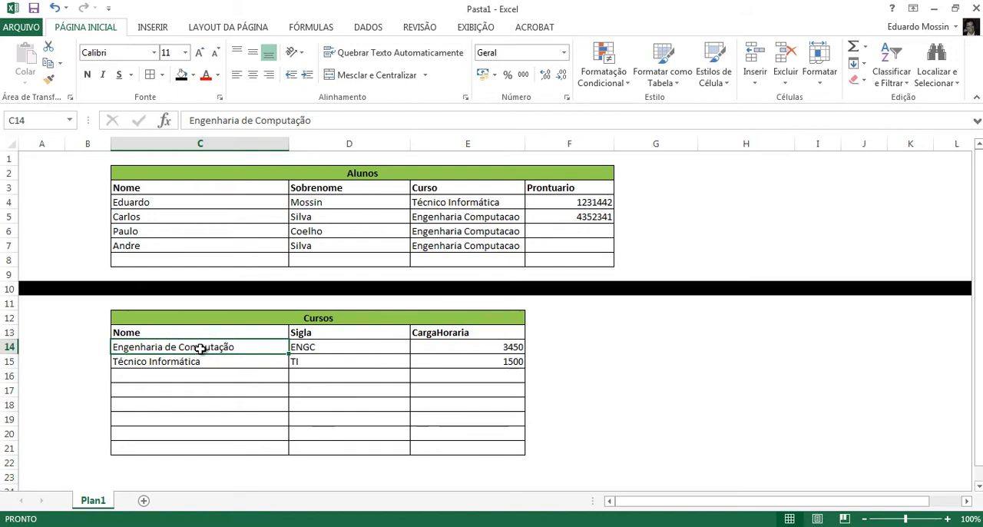
click(472, 238)
click(241, 345)
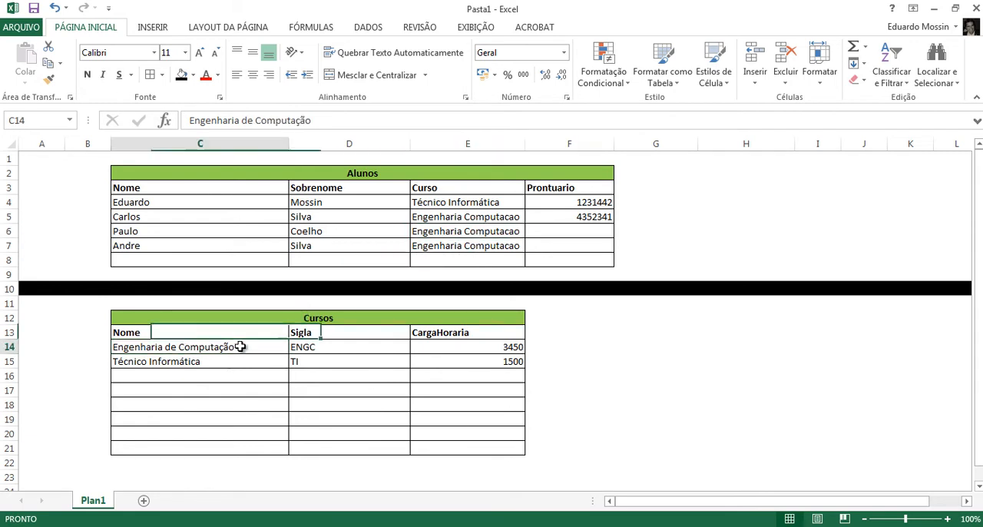
click(450, 231)
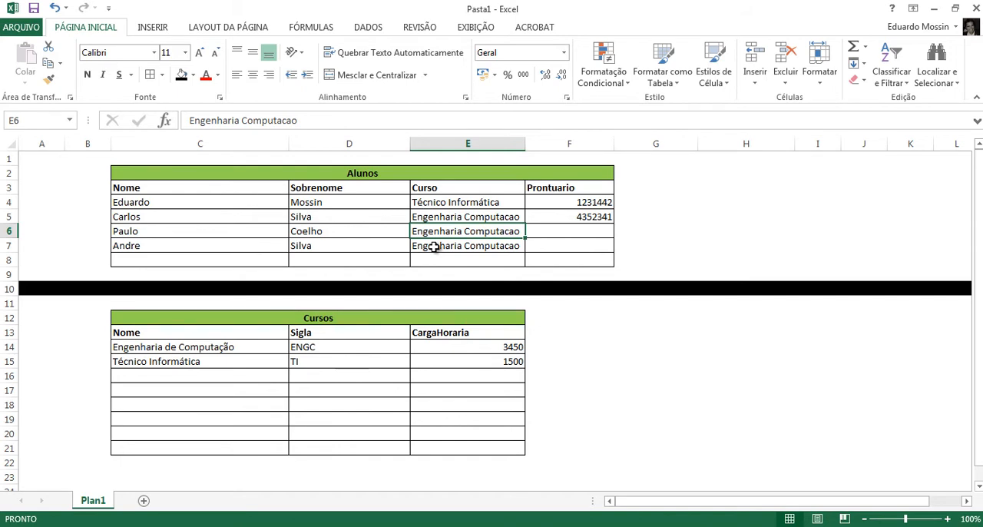
- Review the individual student records in rows 4 to 7 of Alunos and the first course record in C14:E14 of Cursos
drag(211, 245, 298, 243)
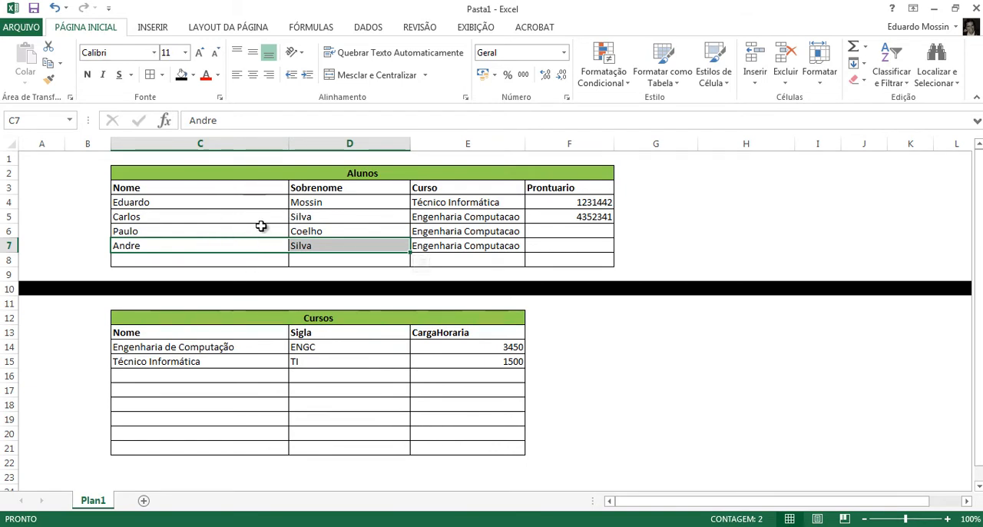
drag(98, 198, 100, 244)
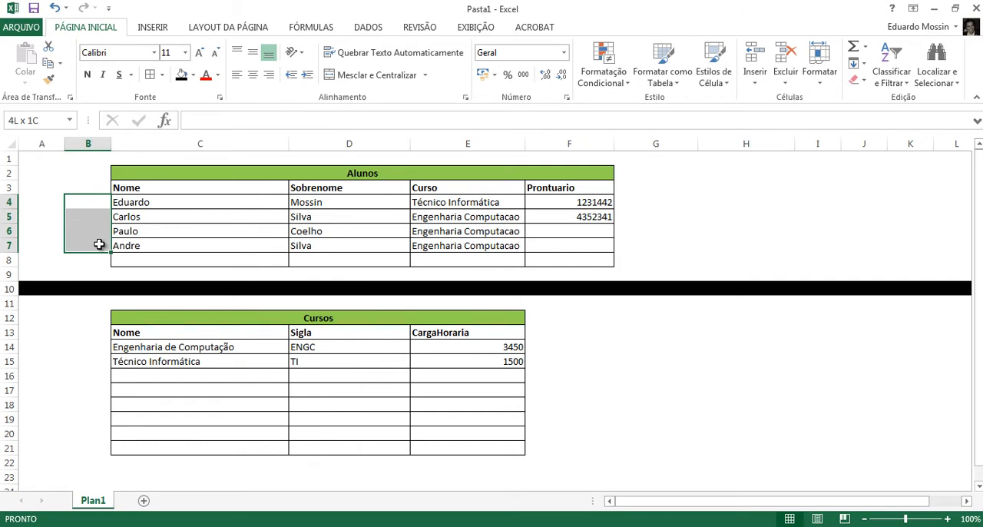
drag(128, 202, 583, 202)
drag(155, 220, 571, 213)
click(384, 172)
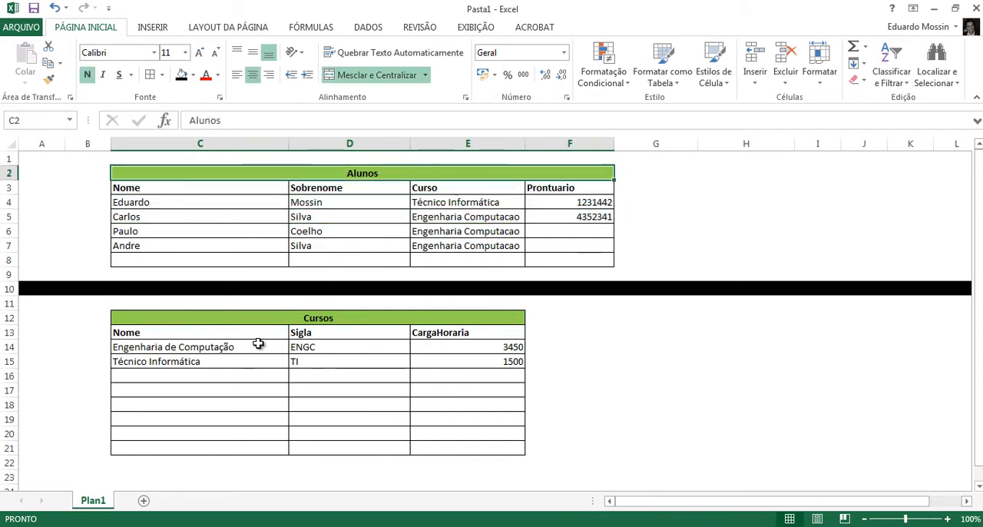
click(240, 346)
drag(382, 345, 461, 346)
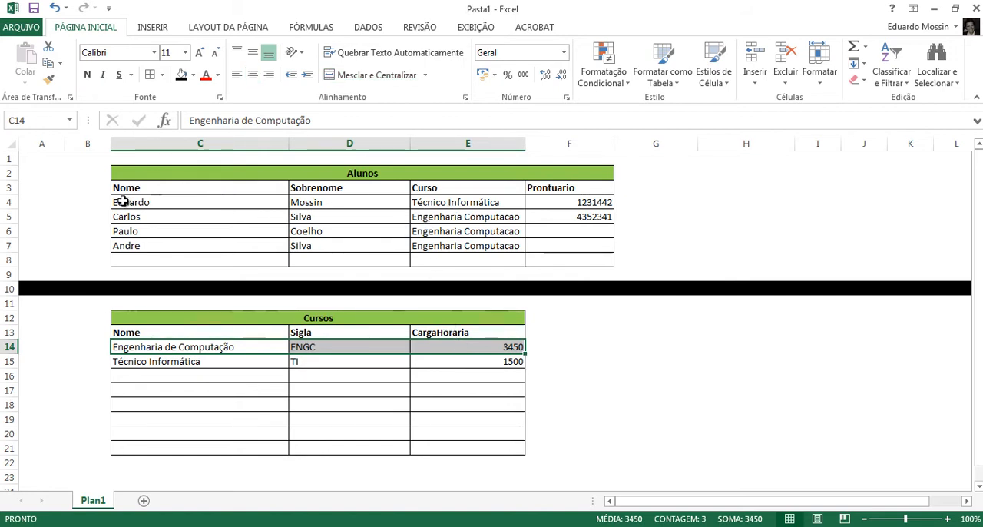
- Examine the column B cells beside the student and course rows, and the Curso values of Alunos
click(94, 202)
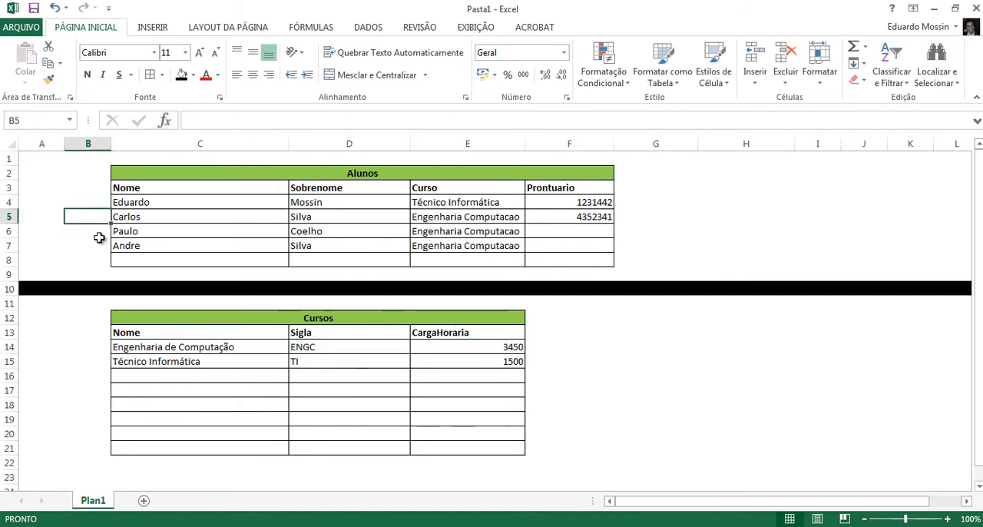
click(94, 232)
click(101, 347)
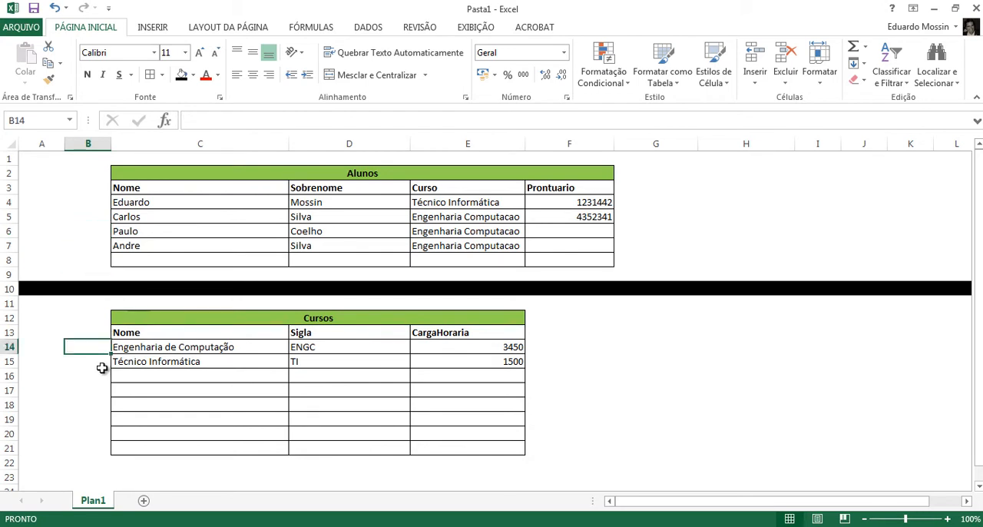
click(101, 362)
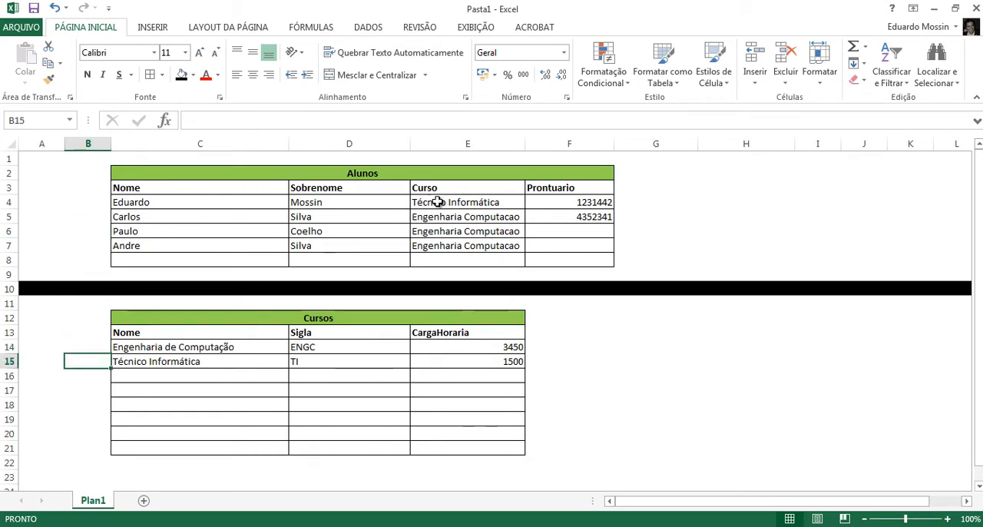
drag(420, 209, 440, 247)
- Add the heading Id in B13, beside the Nome heading of the Cursos table
click(80, 331)
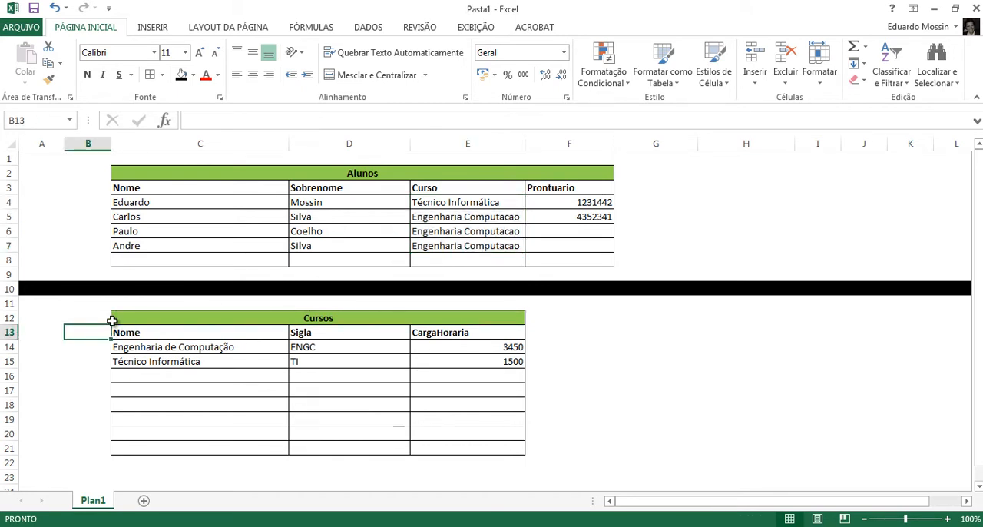
text(Id)
key(Return)
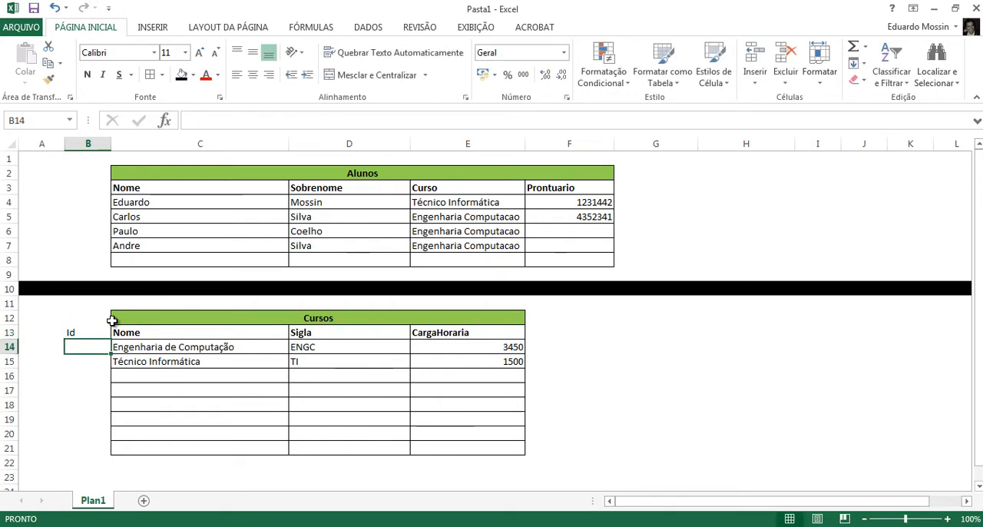
key(Up)
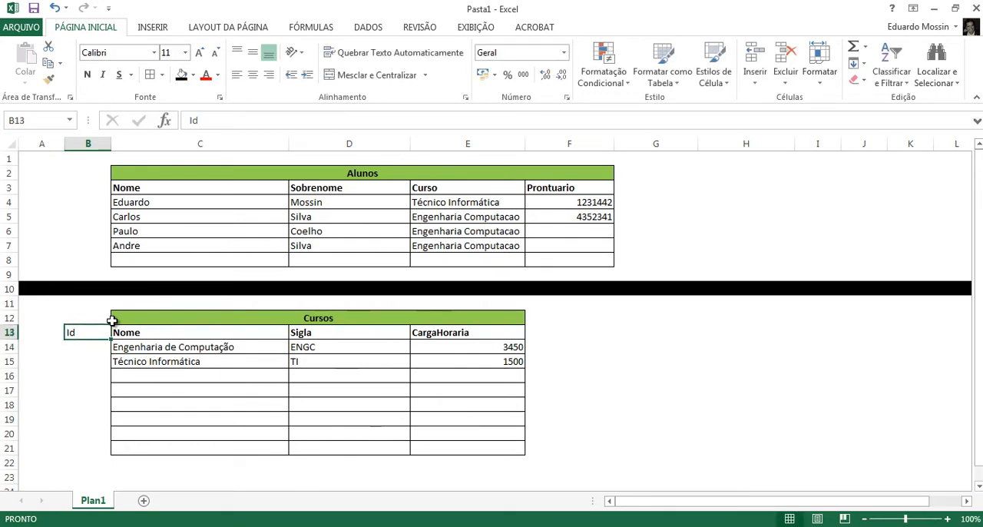
key(Return)
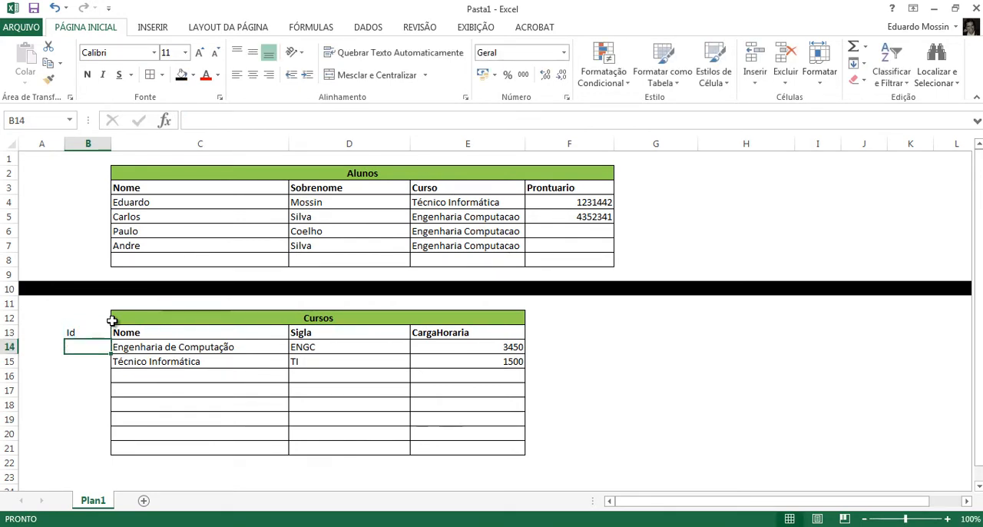
- Number the rows of the Cursos table from 1 to 5 in B14:B18 under the Id heading
text(1)
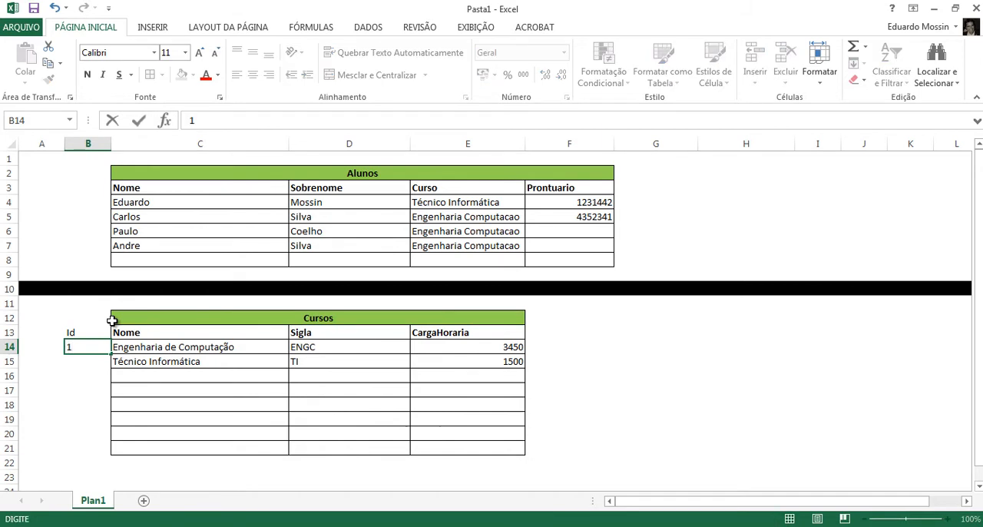
key(Return)
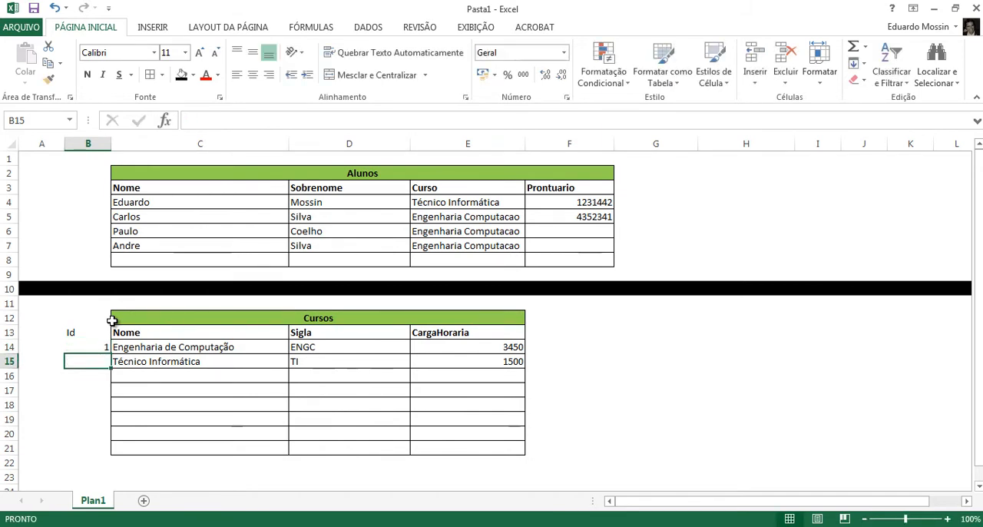
text(2)
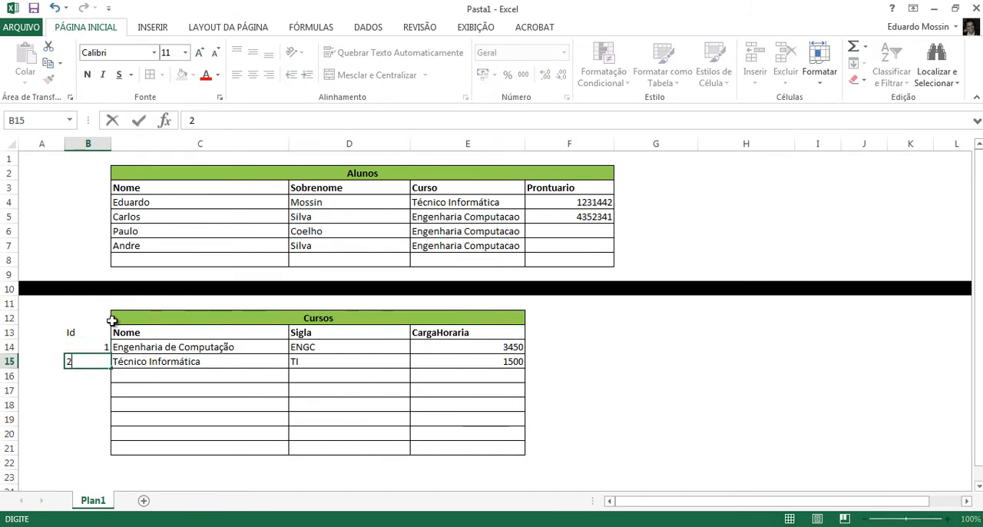
key(Return)
text(3)
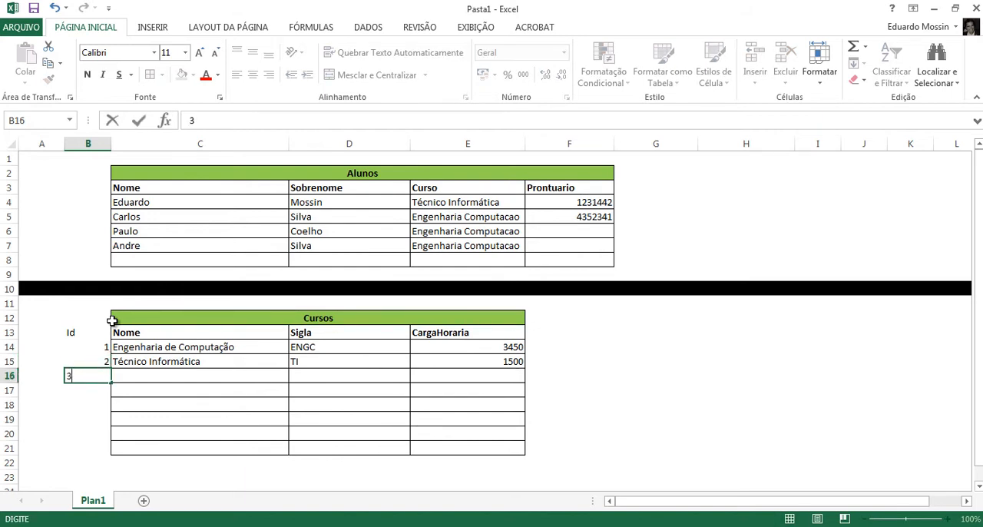
key(Return)
text(4)
key(Return)
text(5)
key(Return)
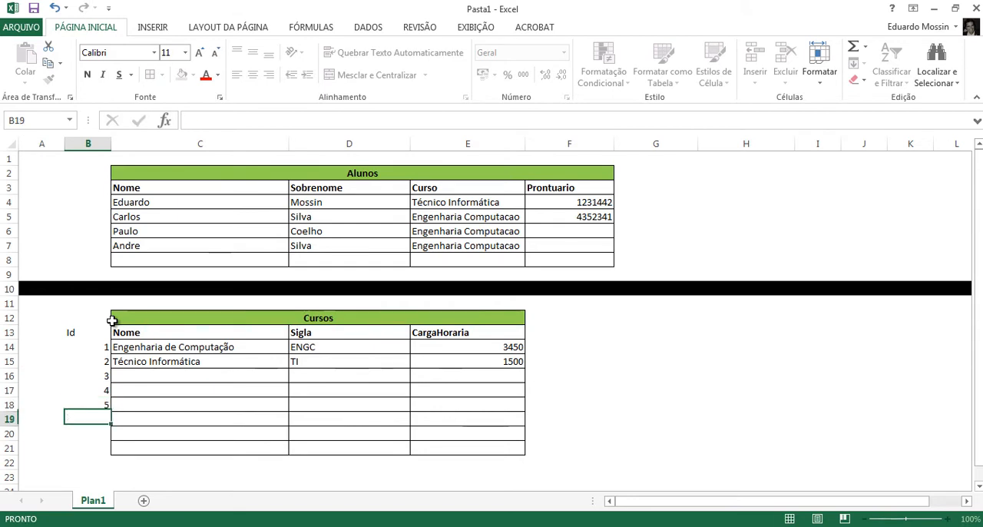
- Add the heading Id in B3, beside the Nome heading of the Alunos table
key(Up)
key(Up)
key(Up)
key(Up)
key(Up)
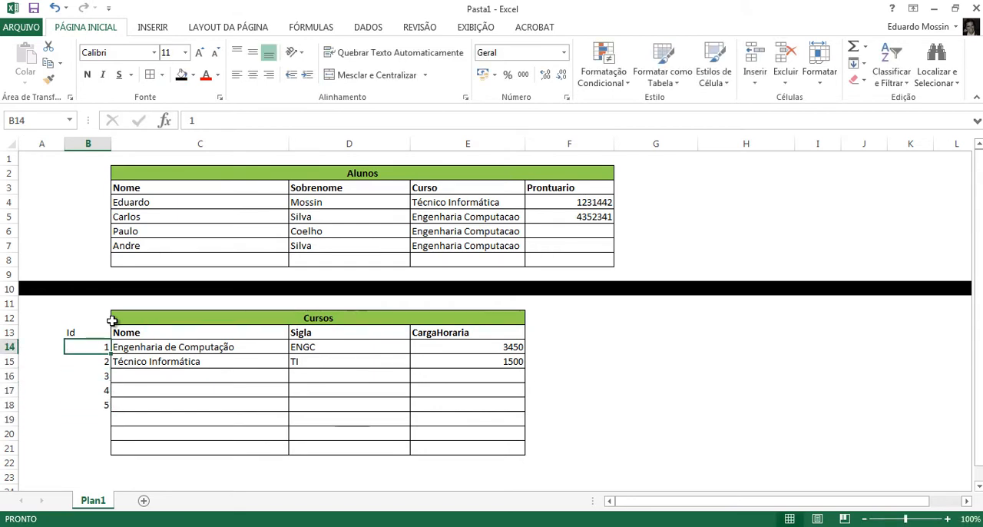
key(Up)
key(Up)
key(Up)
key(Up)
key(Up)
key(Up)
key(Up)
key(Up)
key(Up)
key(Up)
key(Up)
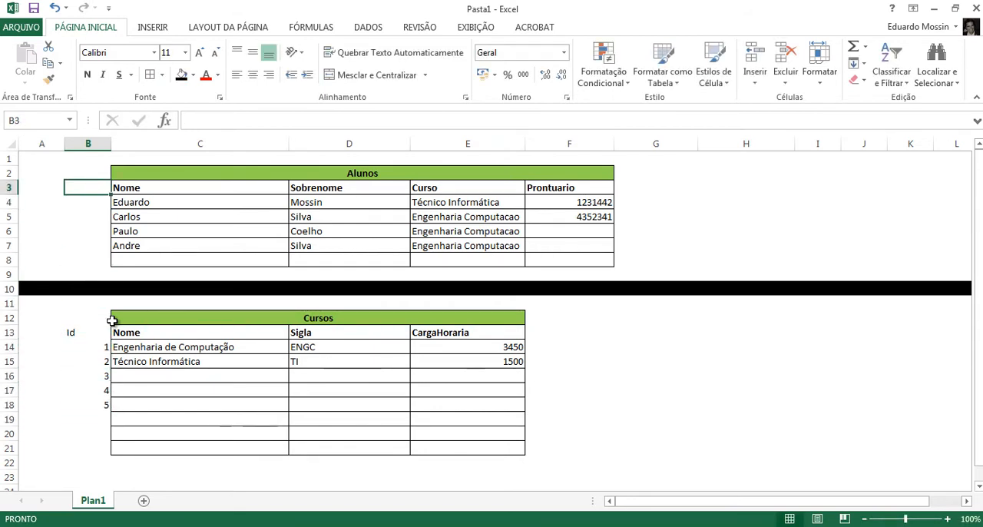
text(Id)
key(Return)
key(Up)
key(Down)
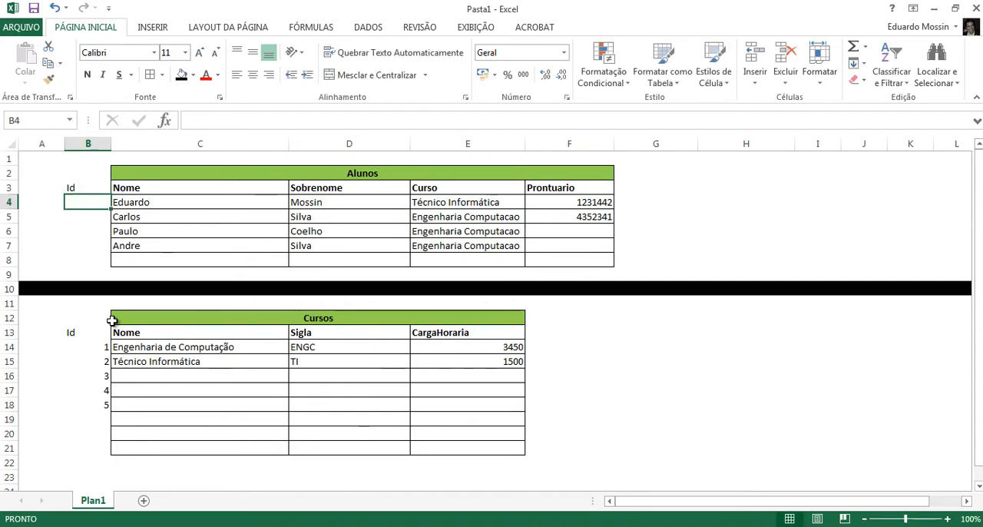
- Number the student rows of the Alunos table from 1 to 4 in B4:B7 under the Id heading
text(1)
key(Return)
key(Return)
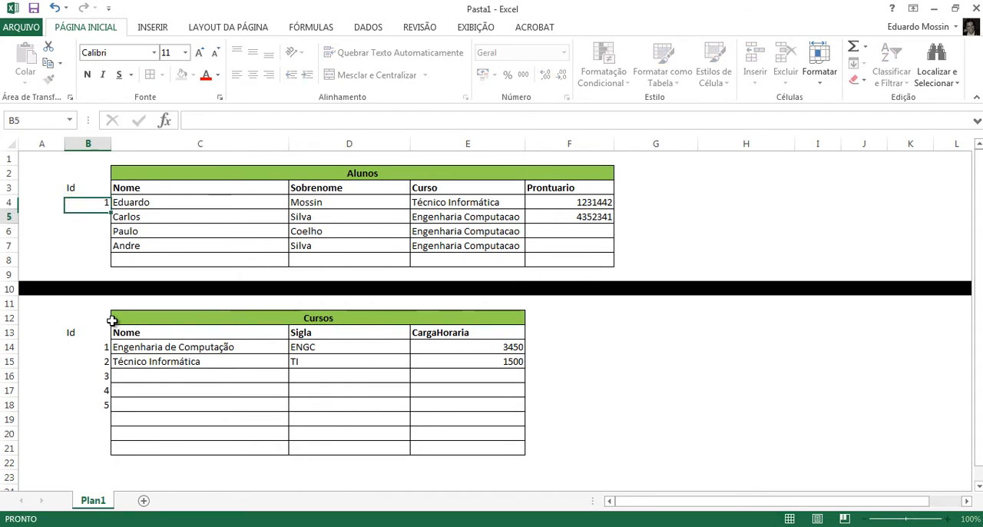
key(Up)
text(2)
key(Return)
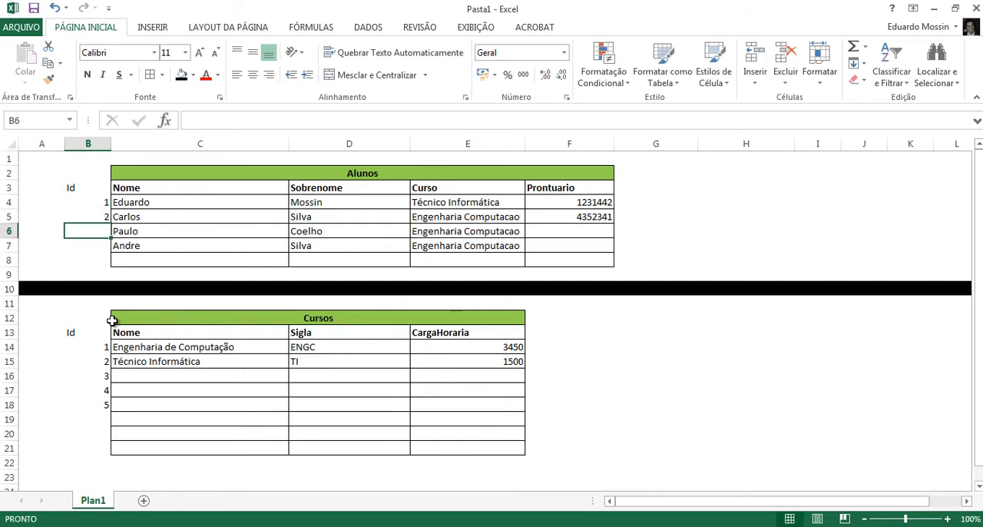
text(3)
key(Return)
text(4)
key(Return)
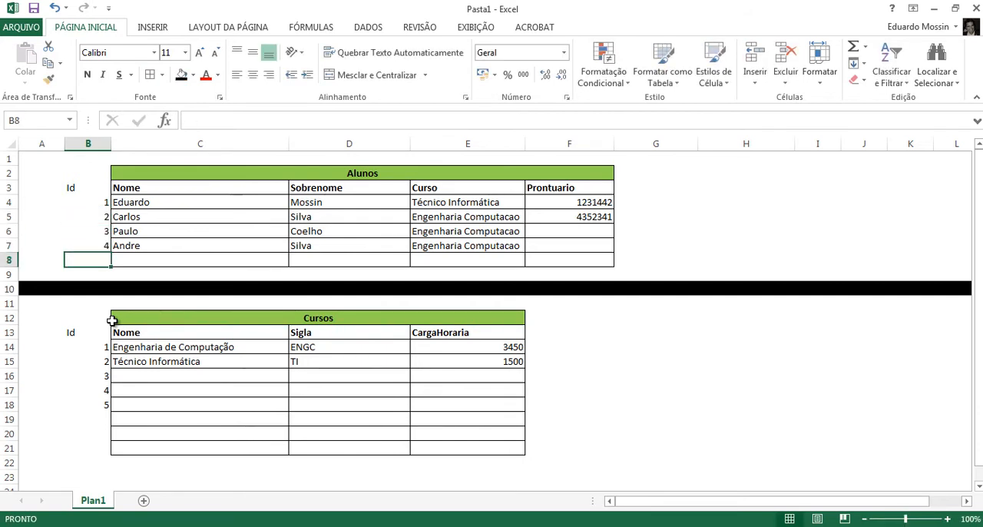
- Replace the course names in the Curso column of Alunos, E4:E7, with the course Ids 2, 1, 1 and 1
key(Right)
key(Right)
key(Right)
key(Up)
key(Up)
key(Up)
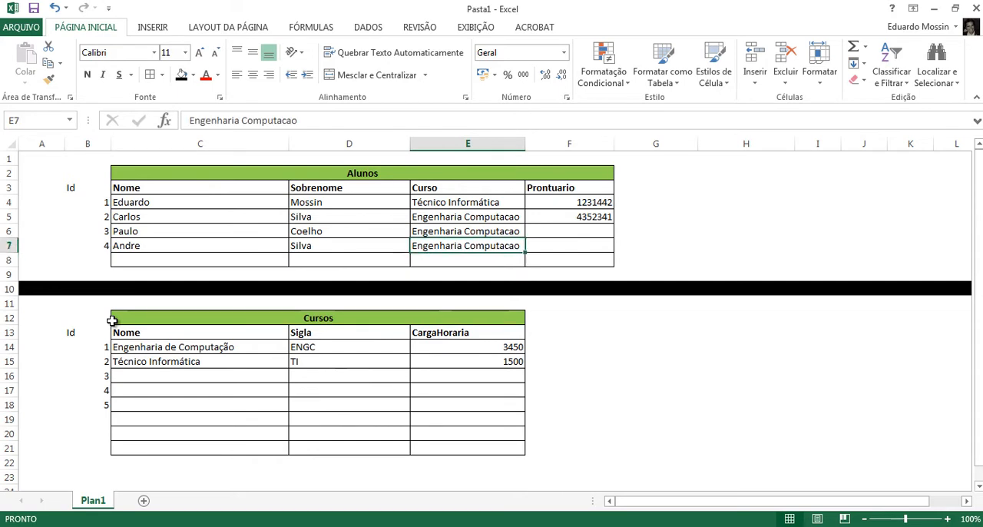
key(Up)
key(shift+Down)
key(shift+Down)
key(shift+Down)
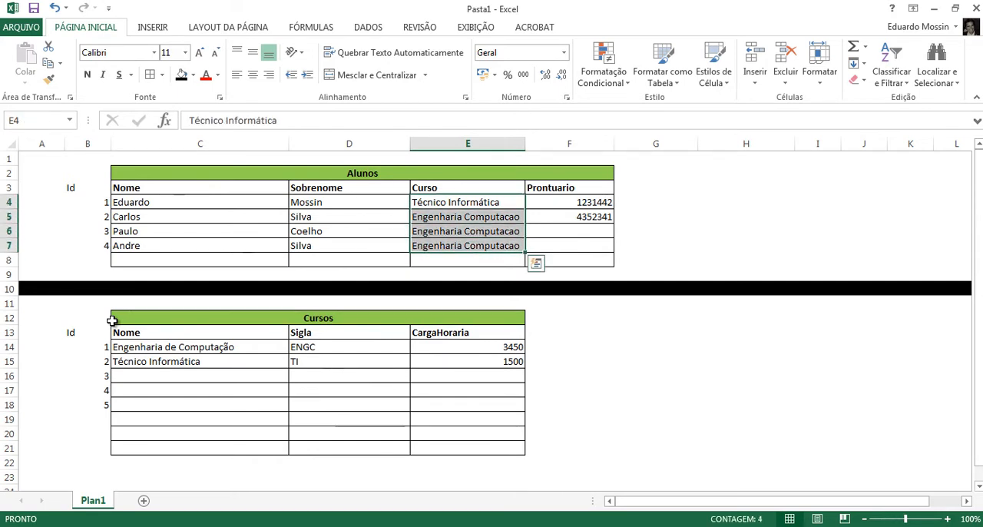
key(Up)
key(Down)
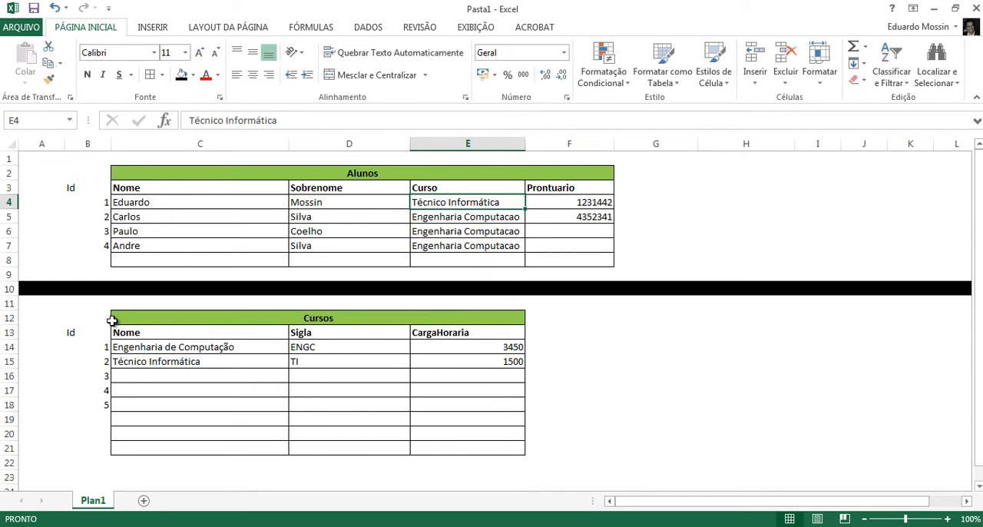
text(2)
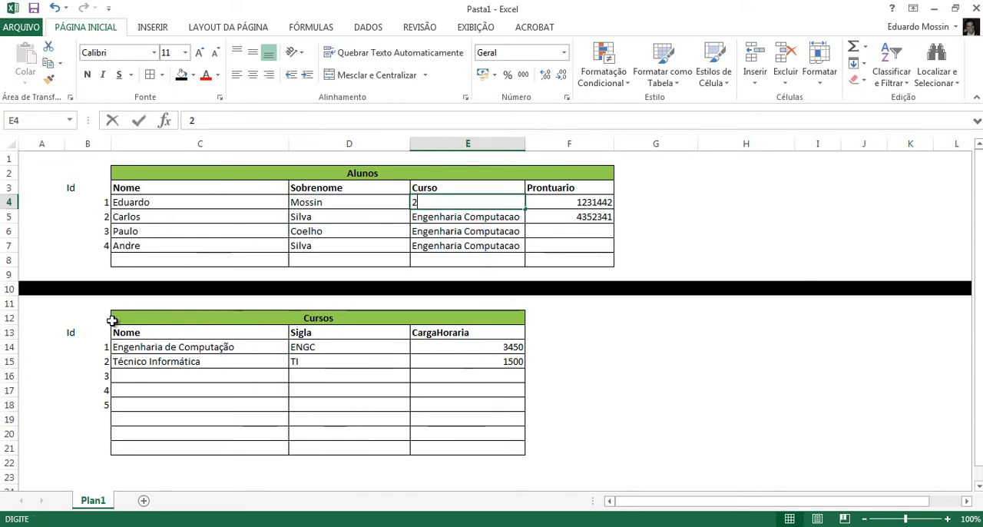
key(Return)
text(1)
key(Return)
text(1)
key(Return)
text(1)
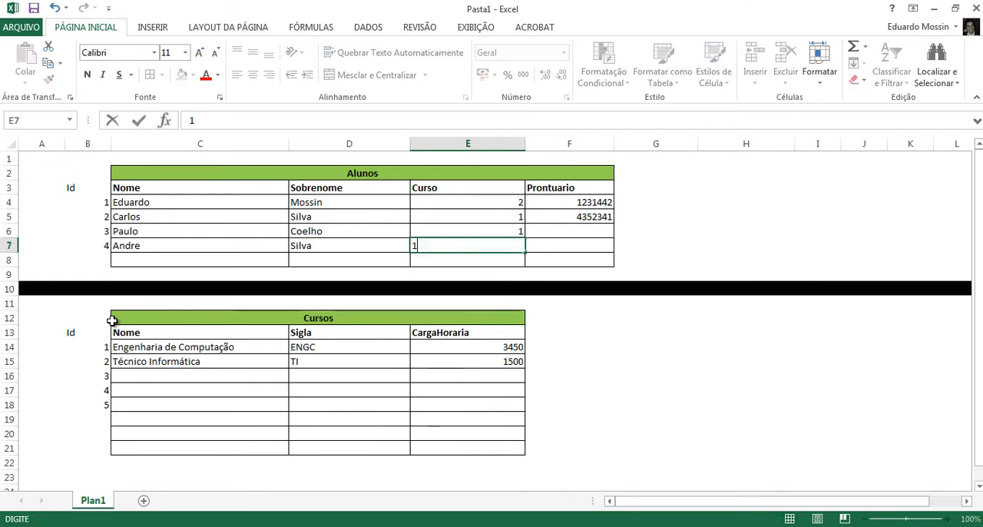
key(Return)
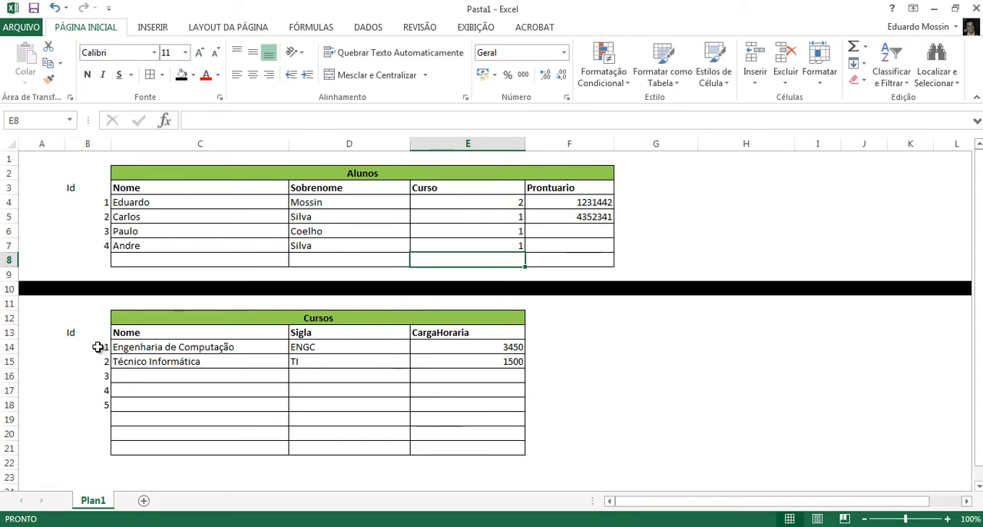
- Remove the word "de" from the first course name in C14 of the Cursos table, leaving Engenharia Computação
drag(94, 347, 92, 404)
double_click(163, 346)
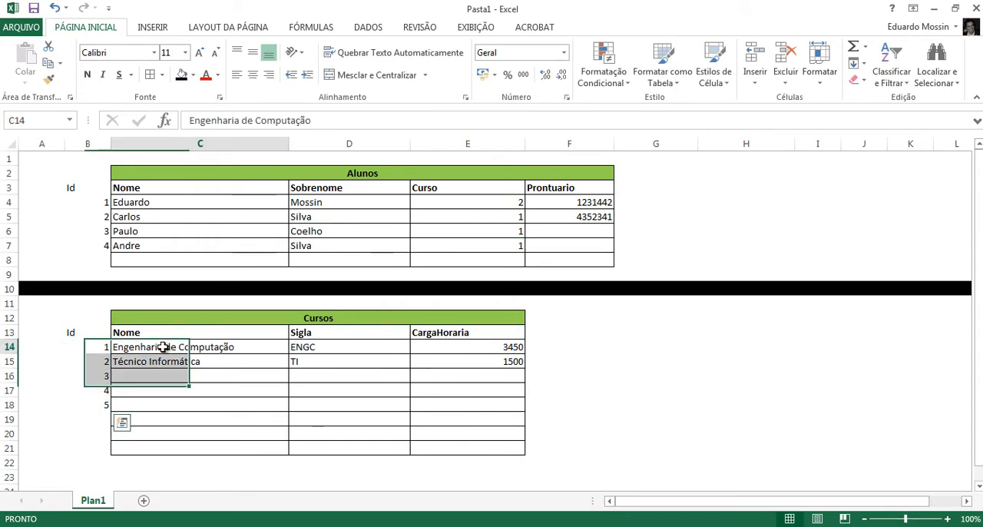
double_click(170, 346)
key(Delete)
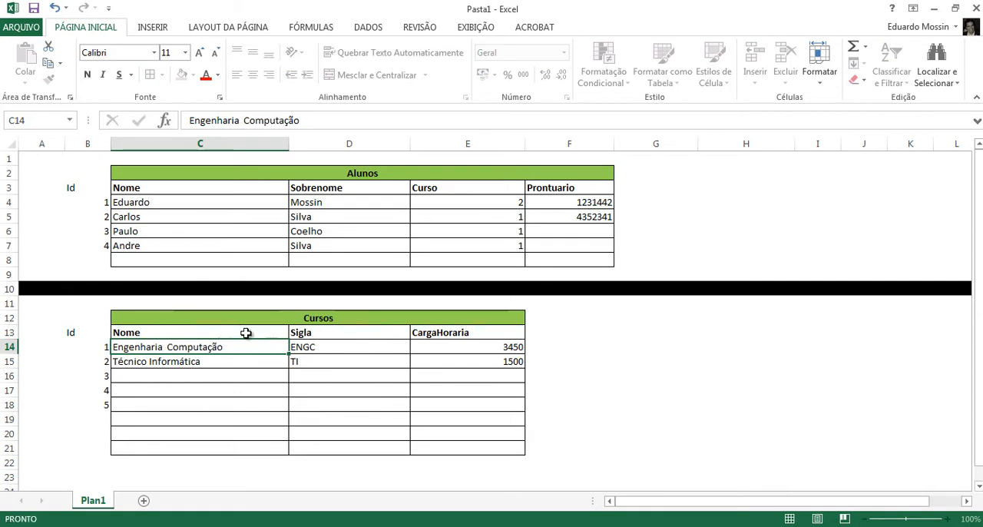
key(Return)
- Change the name of the course with Id 1 in C14 to Engenharia de Alimentos
click(100, 346)
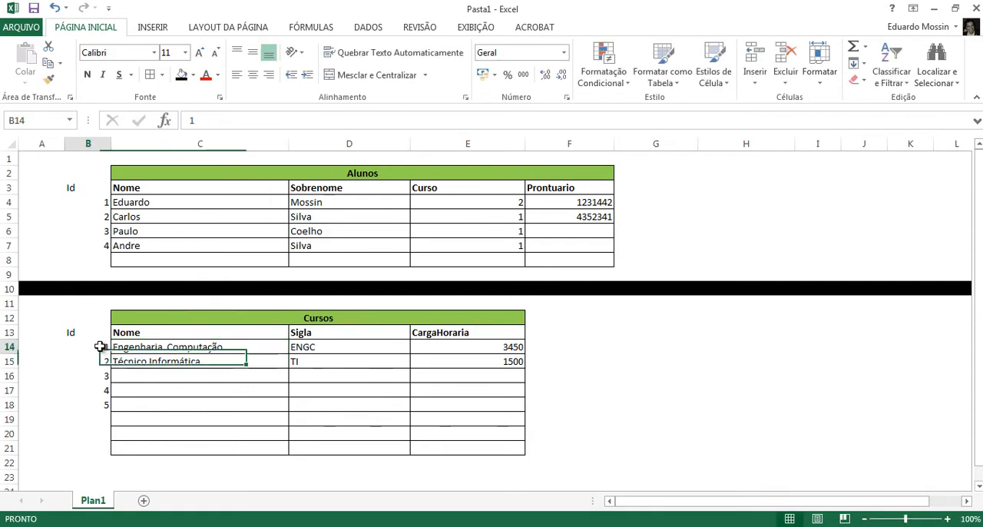
double_click(204, 346)
double_click(204, 346)
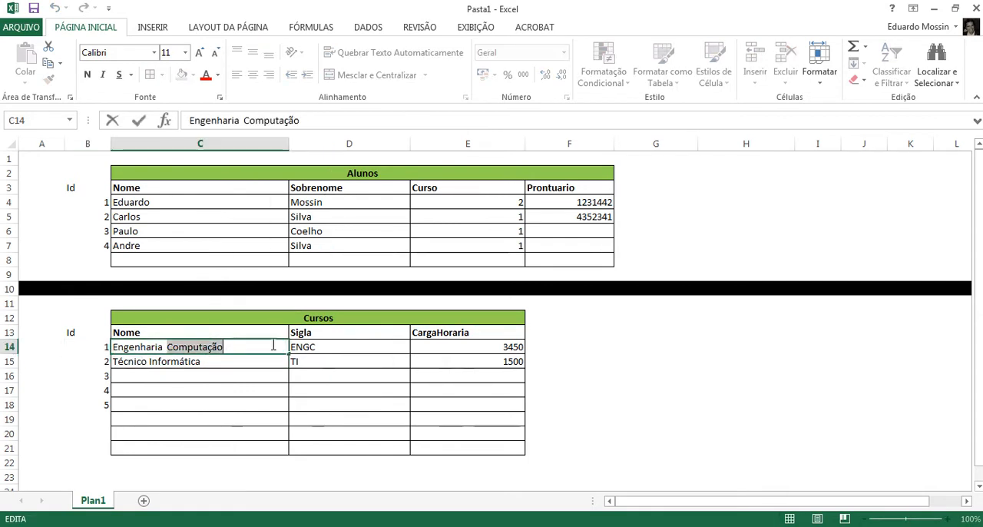
text(de Alimentos)
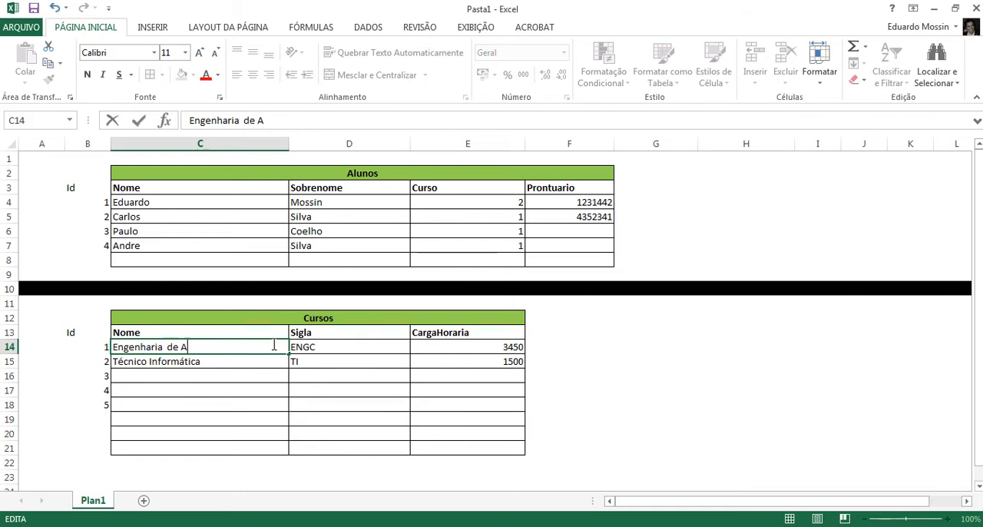
key(Return)
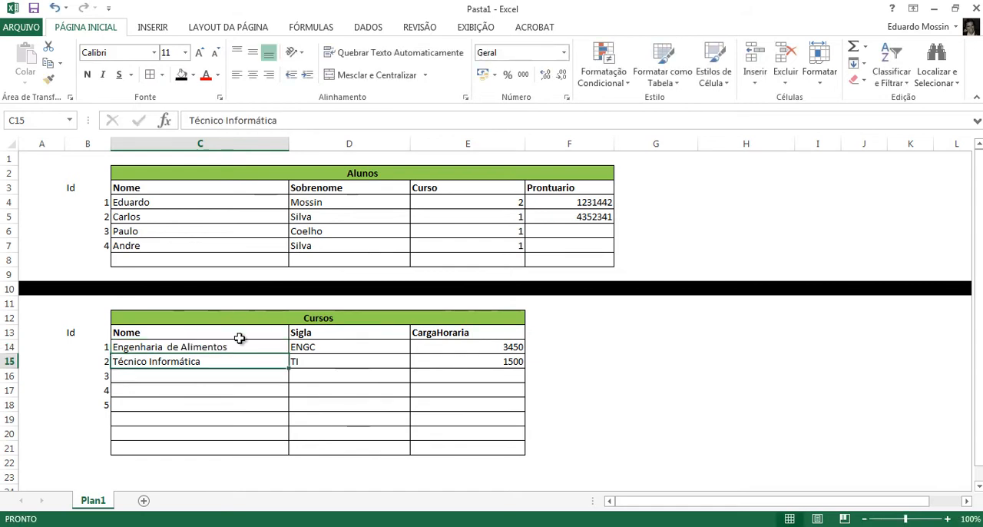
- Examine how the Curso values of the students in Alunos correspond to the Id values in the Cursos table
click(107, 344)
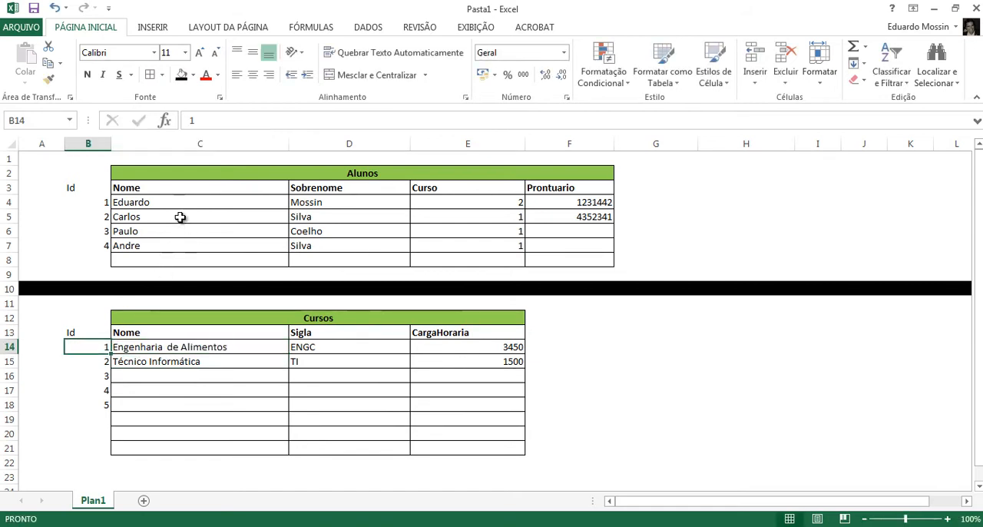
drag(182, 216, 353, 245)
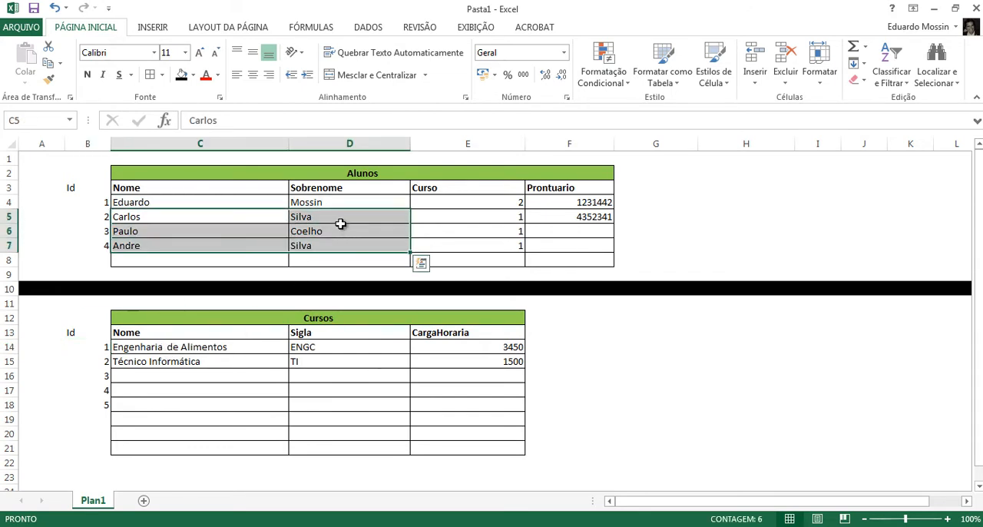
drag(513, 221, 512, 246)
drag(95, 200, 94, 247)
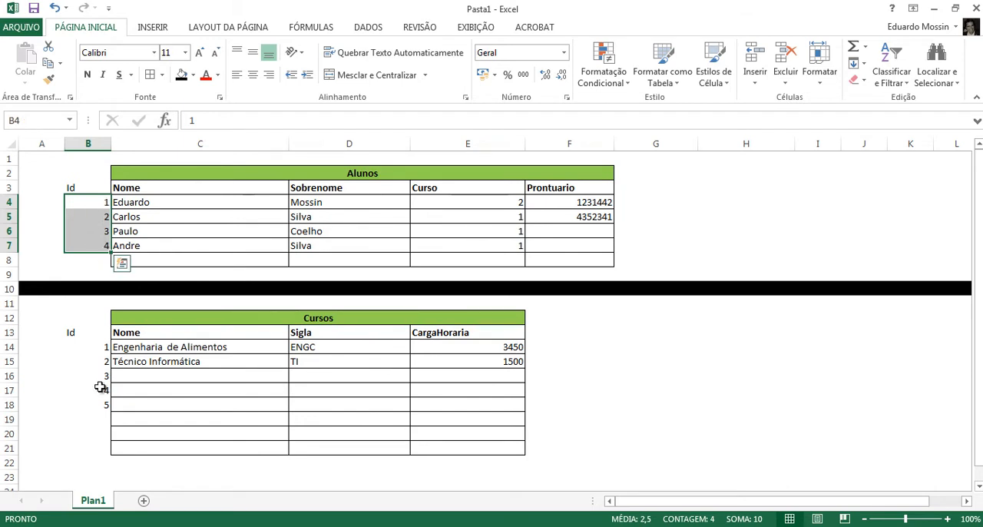
drag(84, 347, 95, 409)
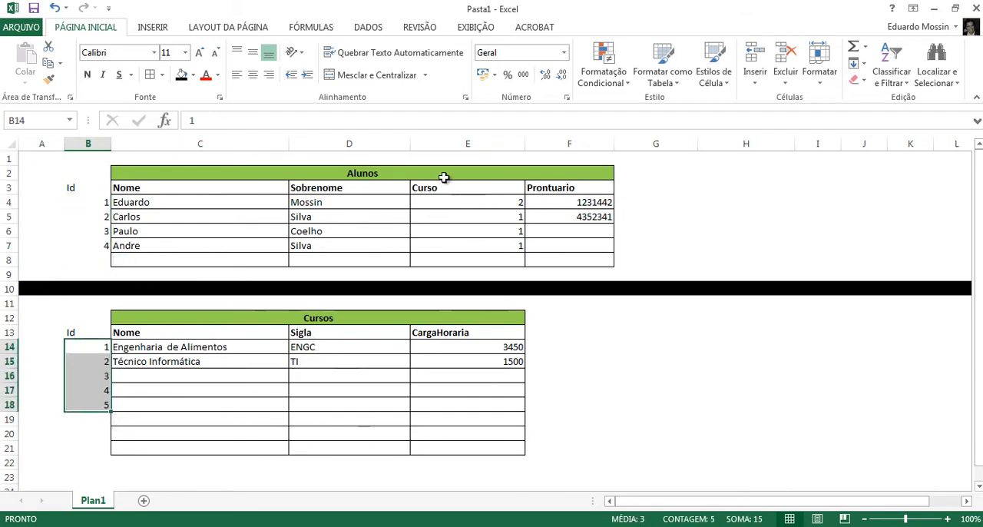
click(516, 202)
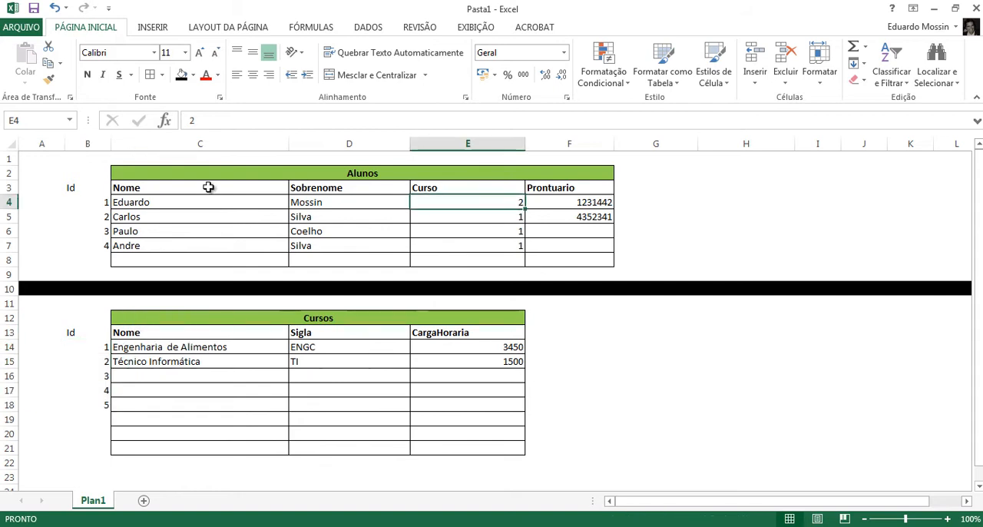
click(101, 201)
click(508, 199)
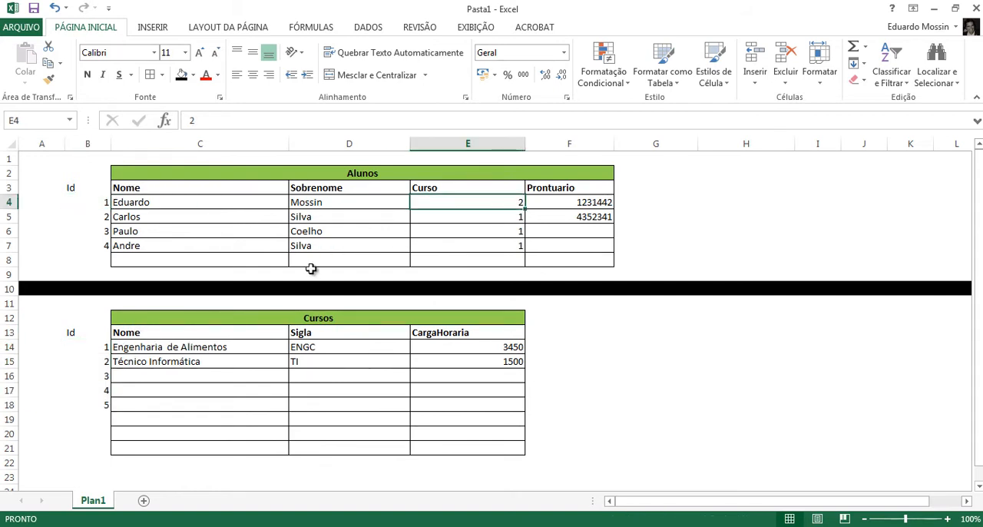
ctrl+click(100, 364)
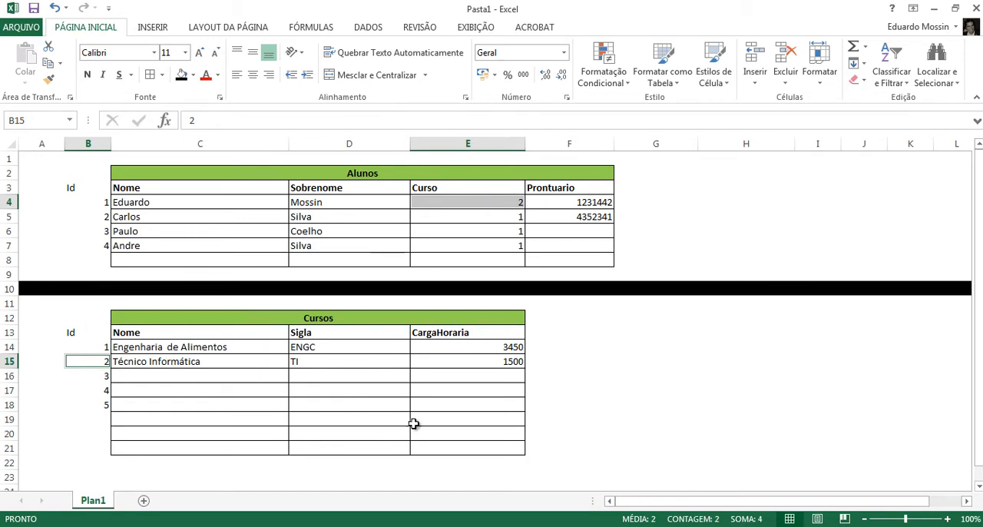
- Switch to MySQL Workbench and delete the relationship between Alunos and Cursos, keeping the columns used by the foreign key
mouse_move(582, 526)
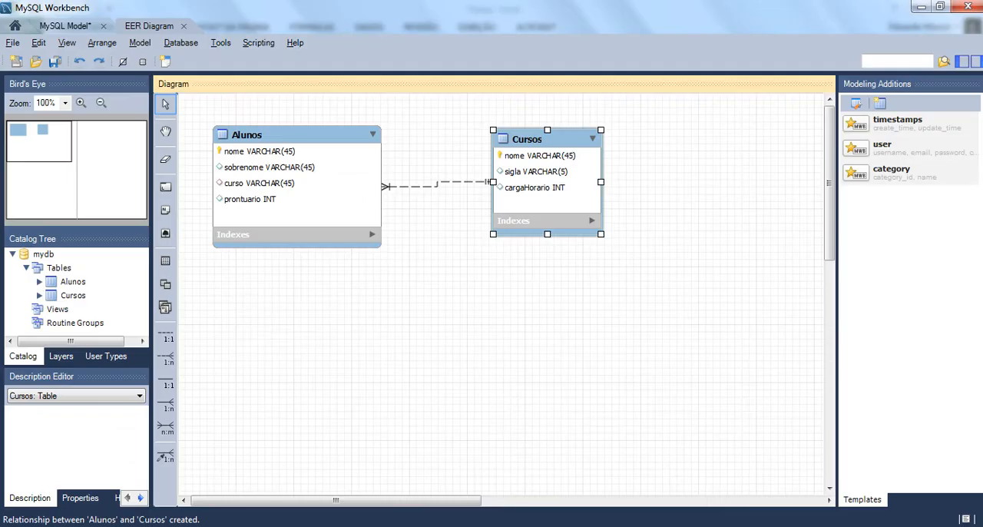
click(403, 192)
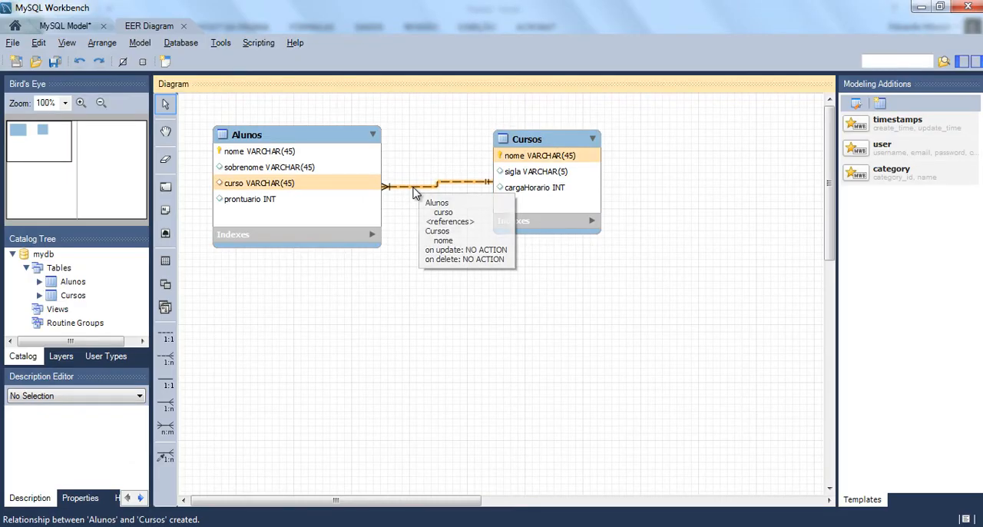
right_click(413, 189)
click(454, 283)
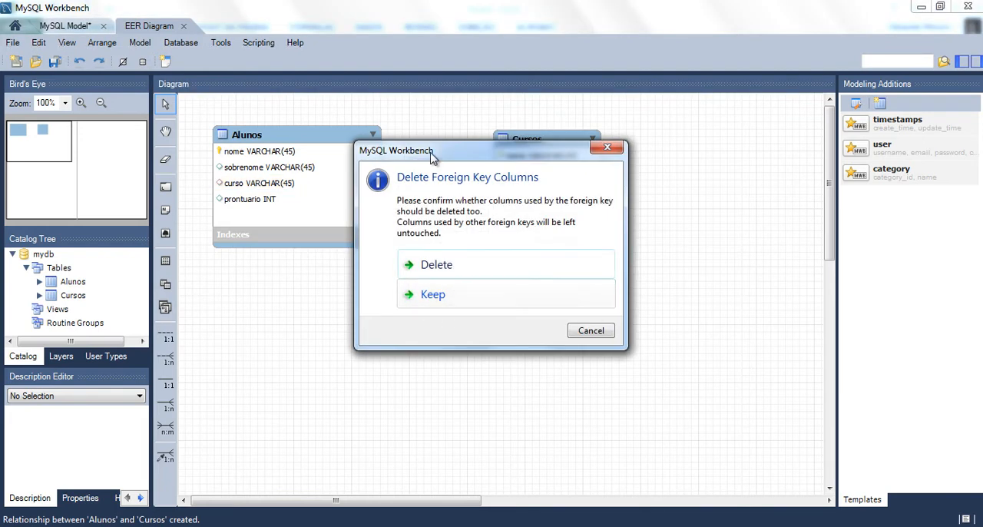
drag(432, 156, 458, 241)
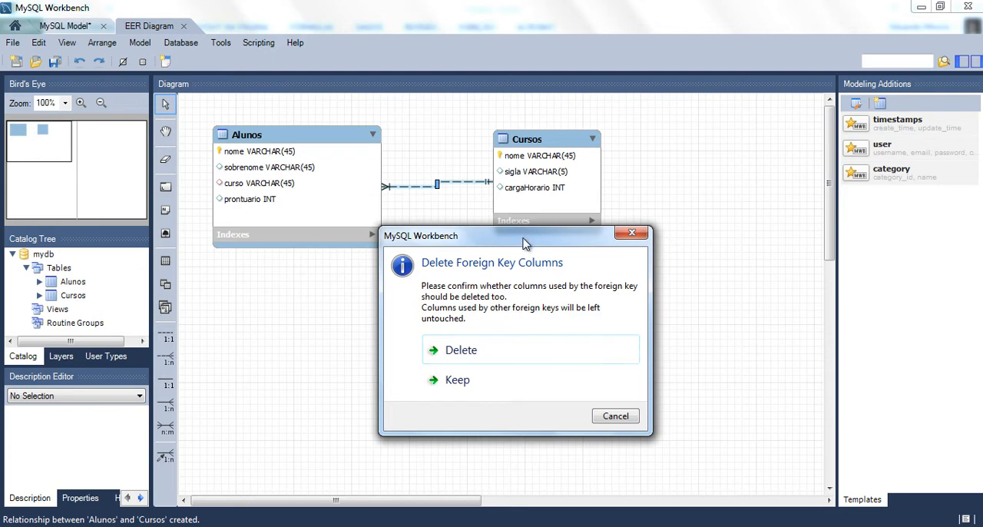
drag(525, 243, 506, 279)
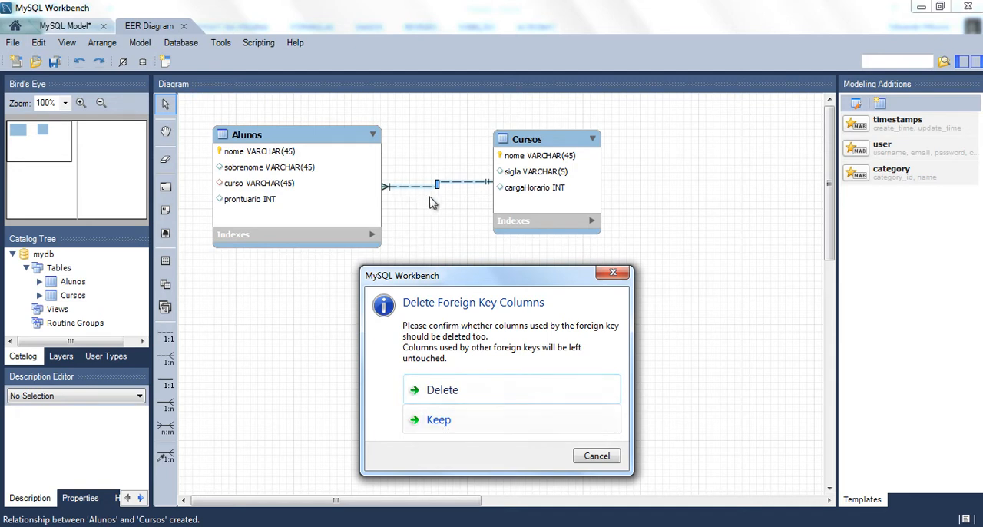
click(450, 429)
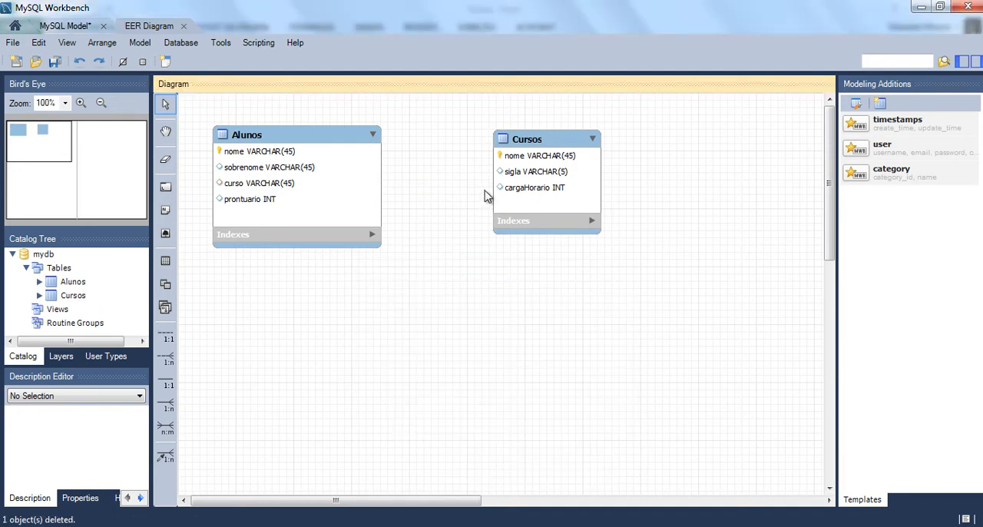
- Add a column named id with datatype INT to the Alunos table
click(266, 148)
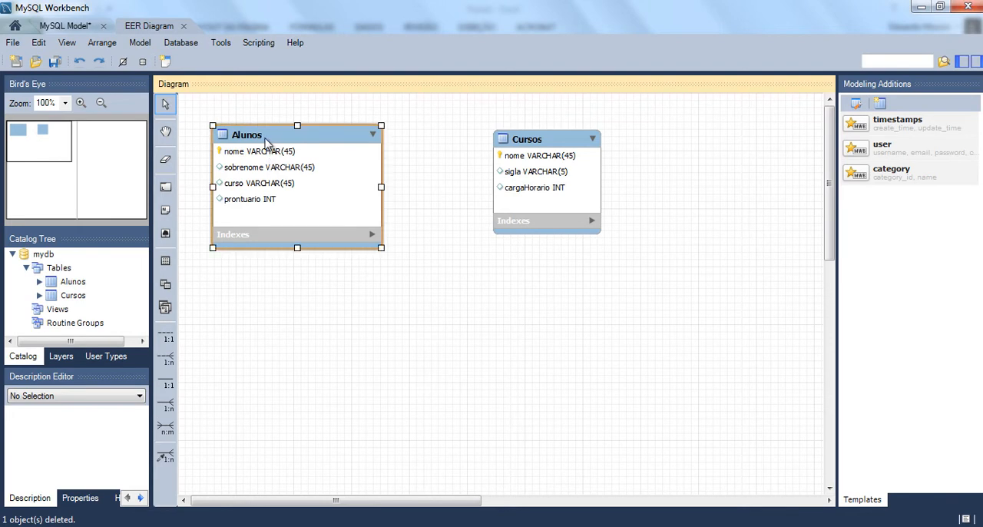
double_click(266, 142)
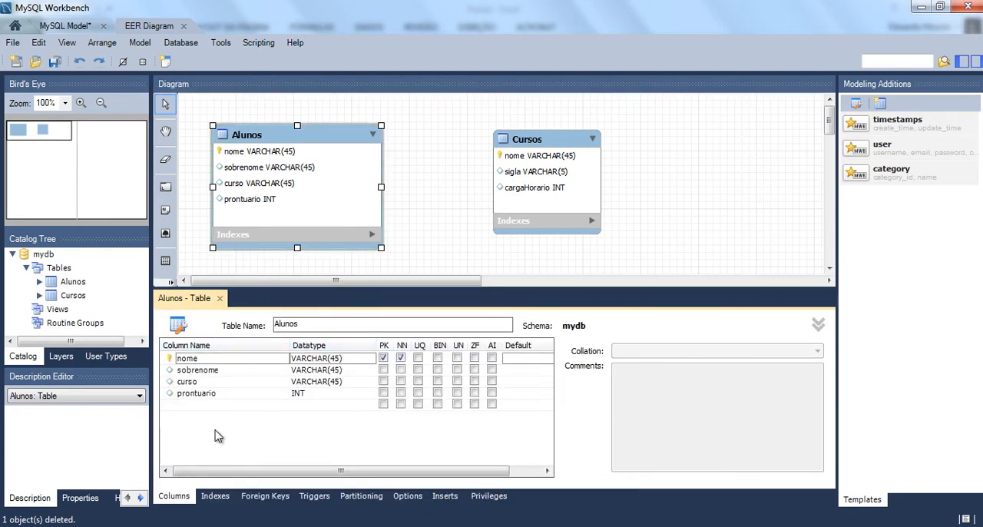
click(197, 407)
click(226, 404)
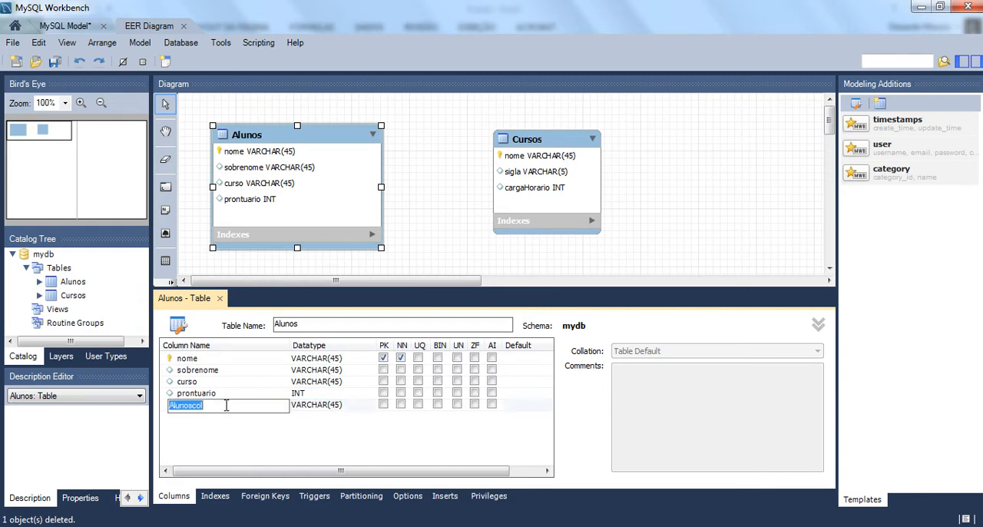
text(id)
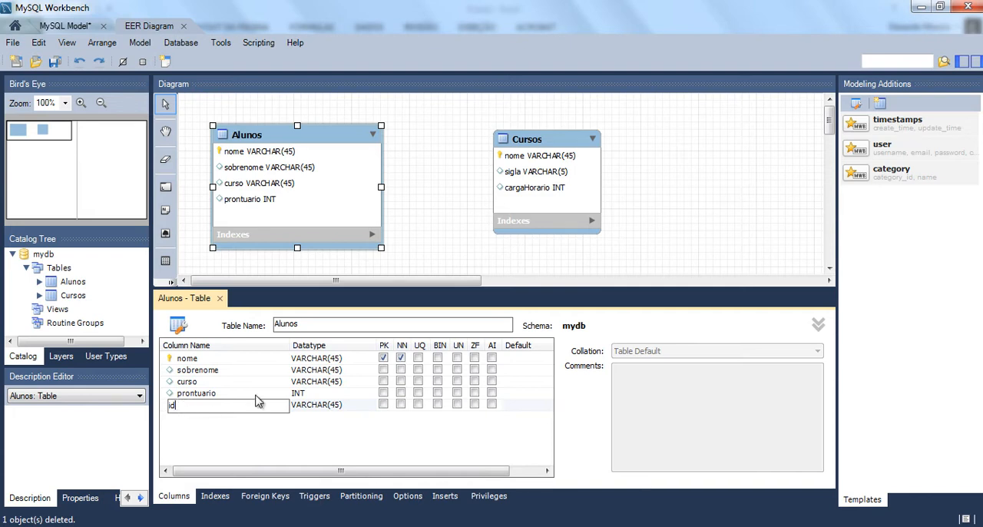
text(lun)
key(Tab)
text(IN)
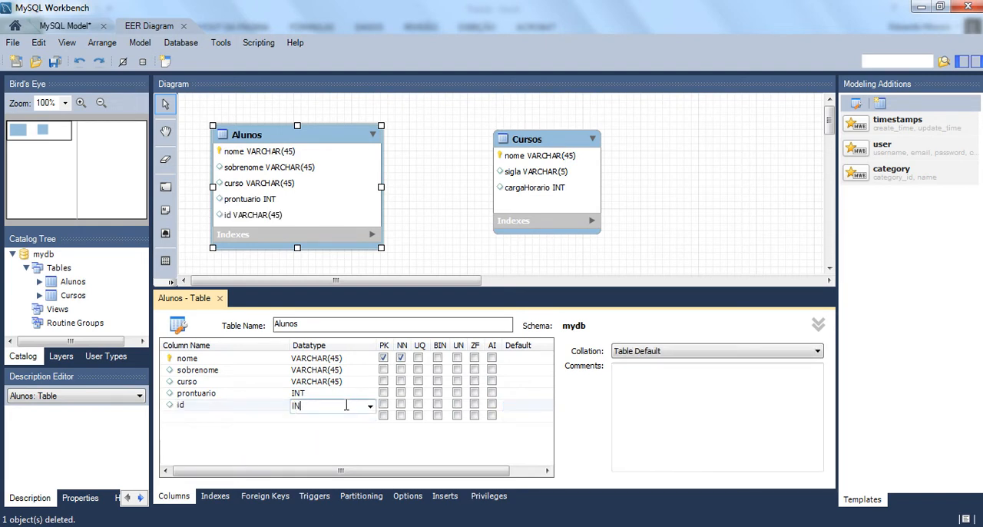
text(T)
key(Tab)
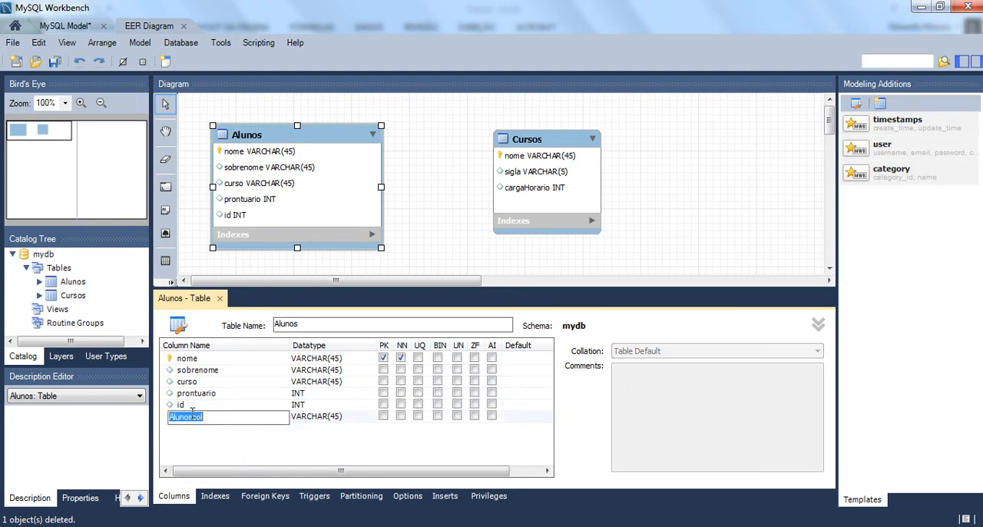
- Delete the extra Alunoscol column from the Alunos table
click(162, 420)
right_click(163, 422)
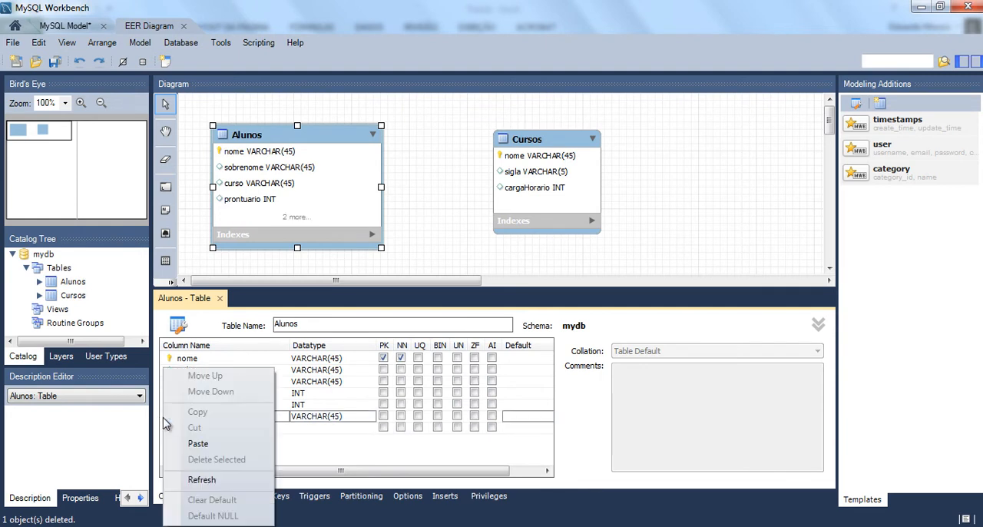
click(159, 420)
click(168, 421)
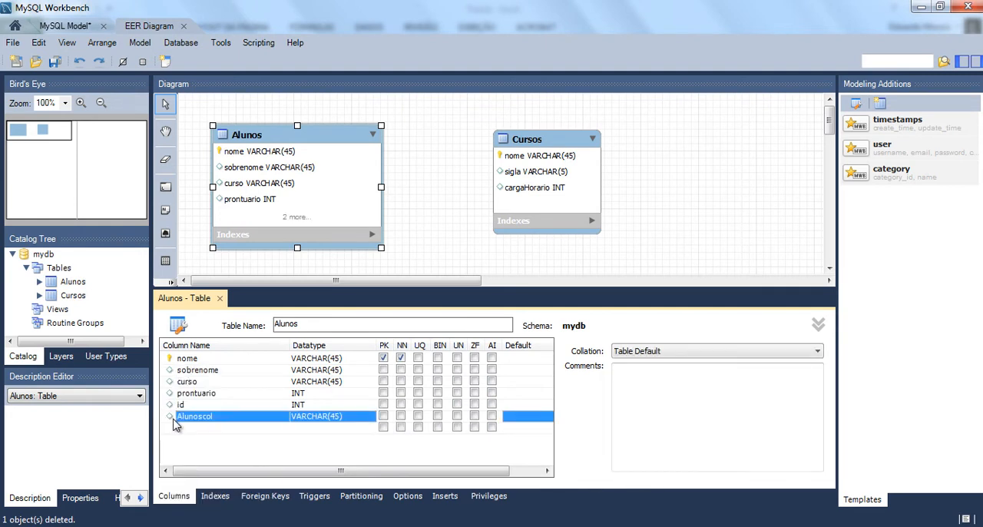
right_click(170, 421)
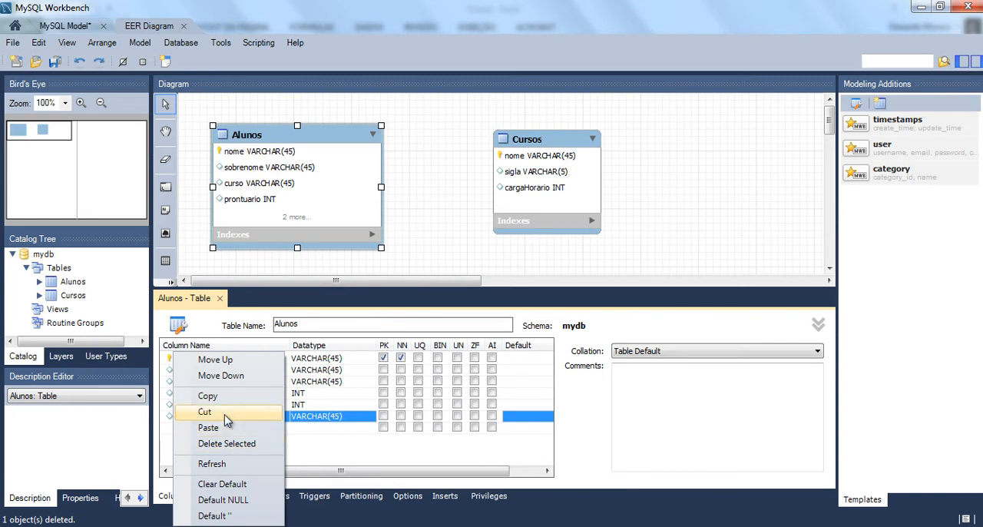
click(227, 443)
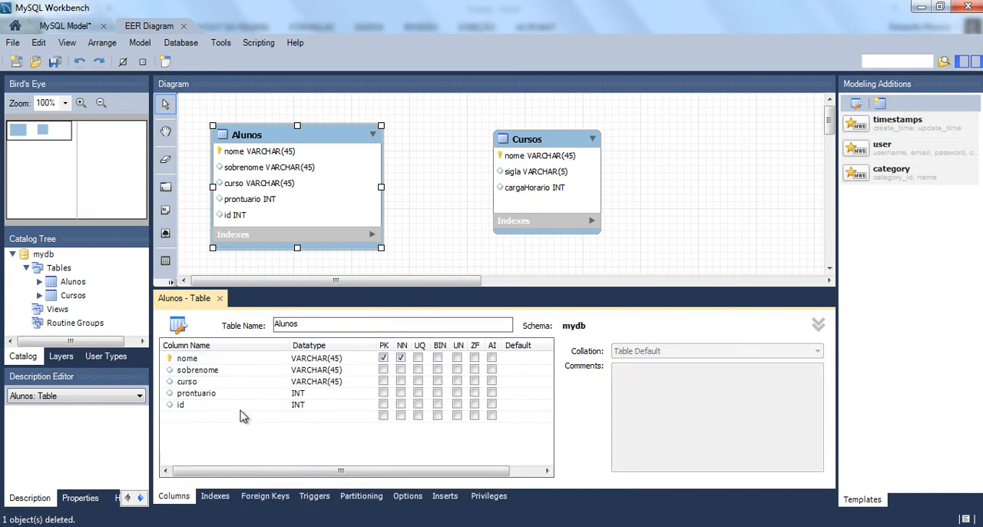
- Make id the primary key of the Alunos table in place of nome
click(181, 407)
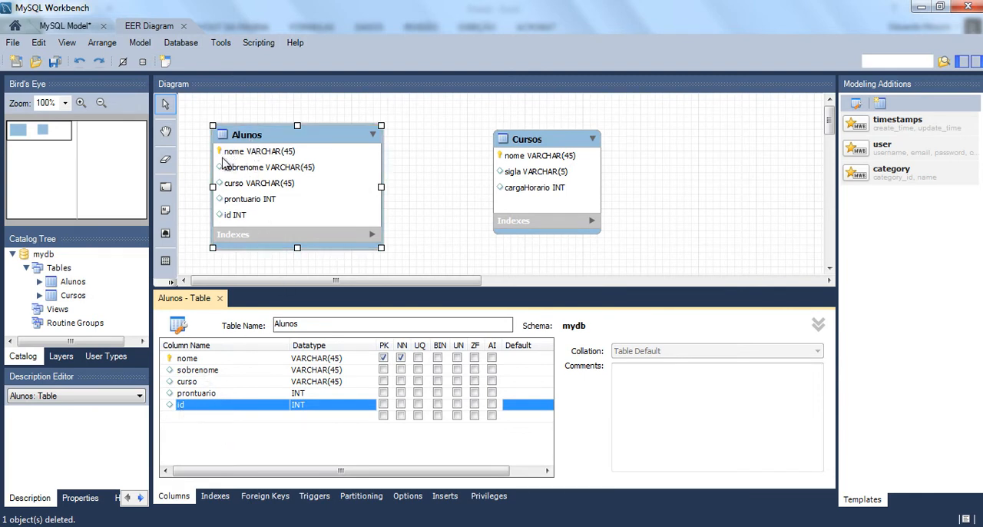
mouse_move(222, 154)
click(383, 358)
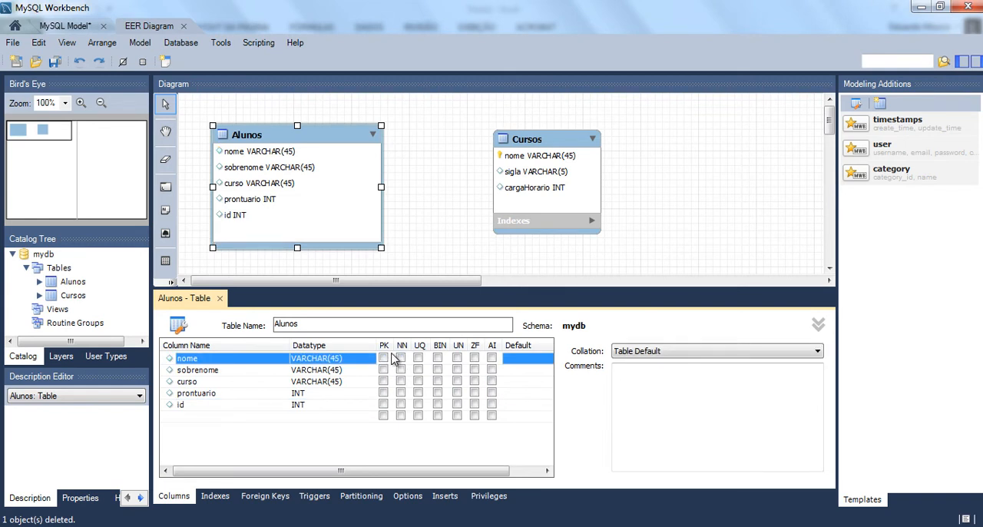
click(383, 405)
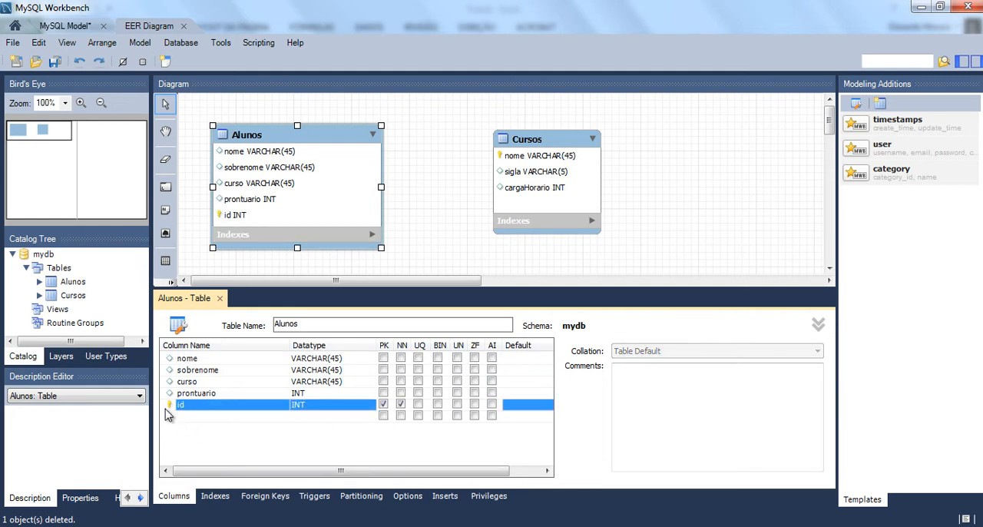
- Move the id column to the first position among the Alunos columns
click(208, 445)
drag(175, 407, 176, 361)
click(192, 444)
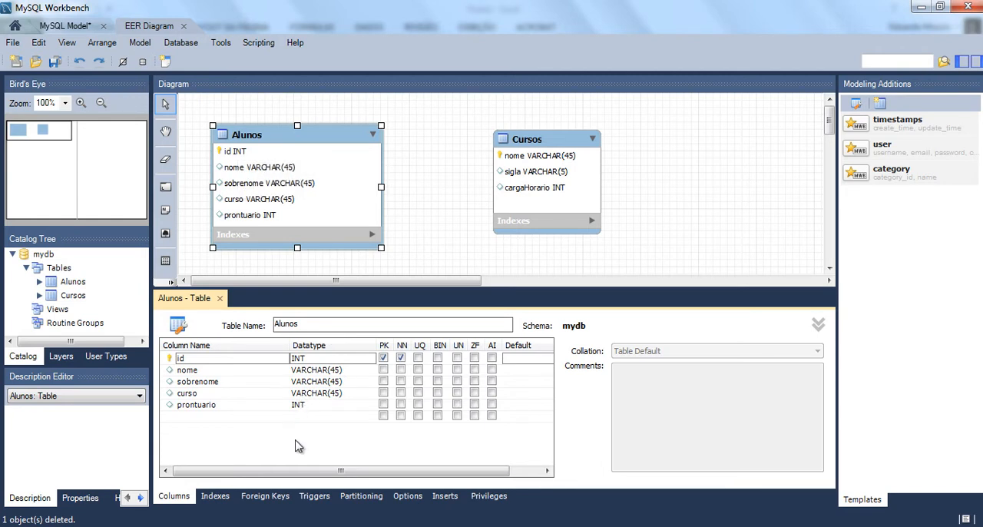
click(426, 261)
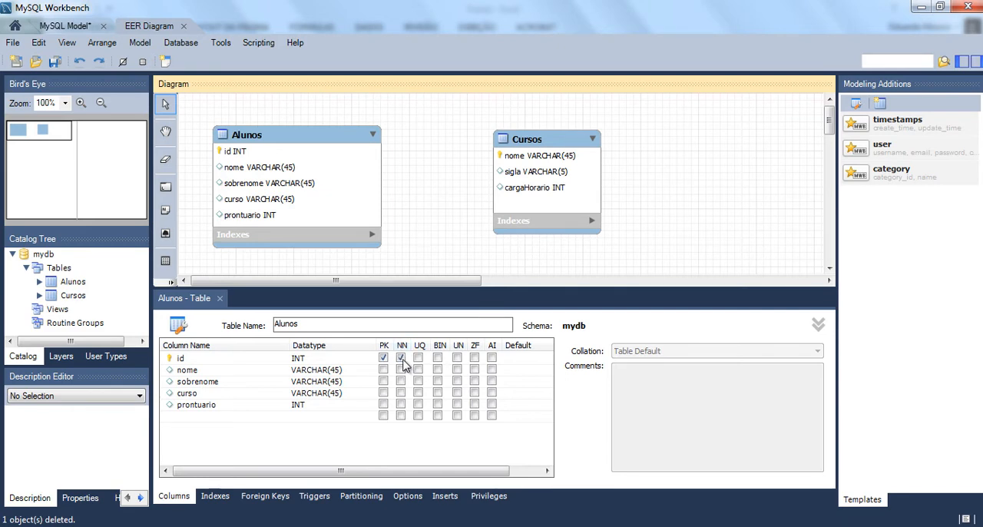
click(401, 358)
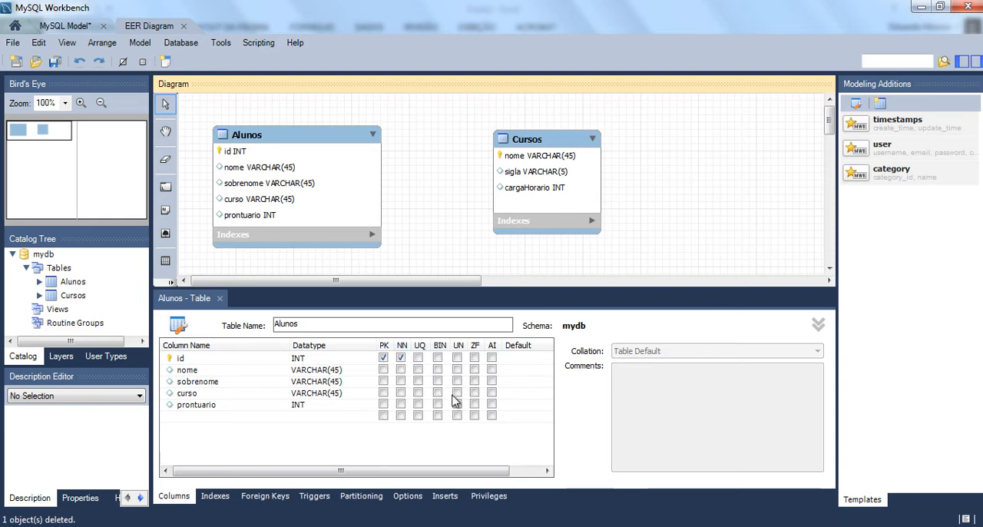
- Check the third student's Prontuario cell F6 in Excel, and in MySQL Workbench turn prontuario's primary key flag on and off, keeping Not Null
key(alt+Tab)
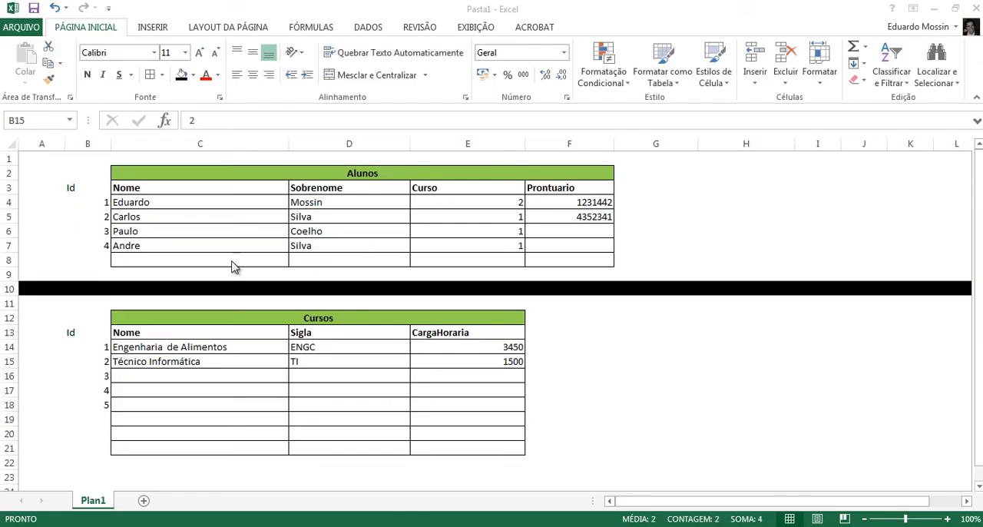
click(565, 234)
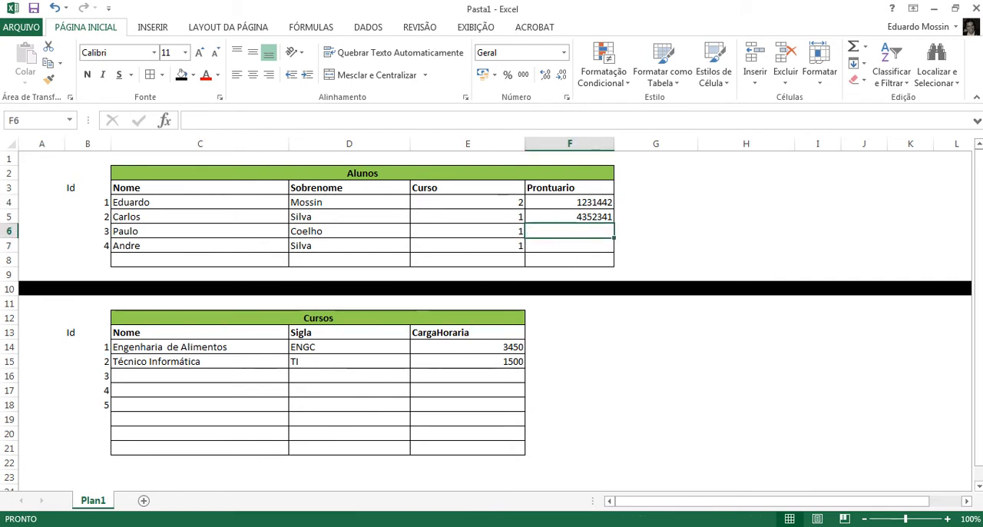
key(alt+Tab)
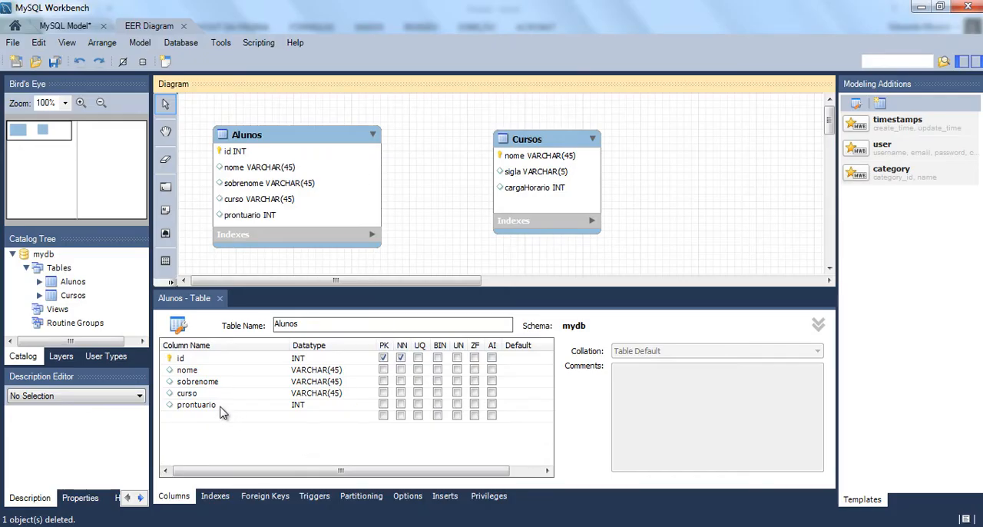
click(383, 404)
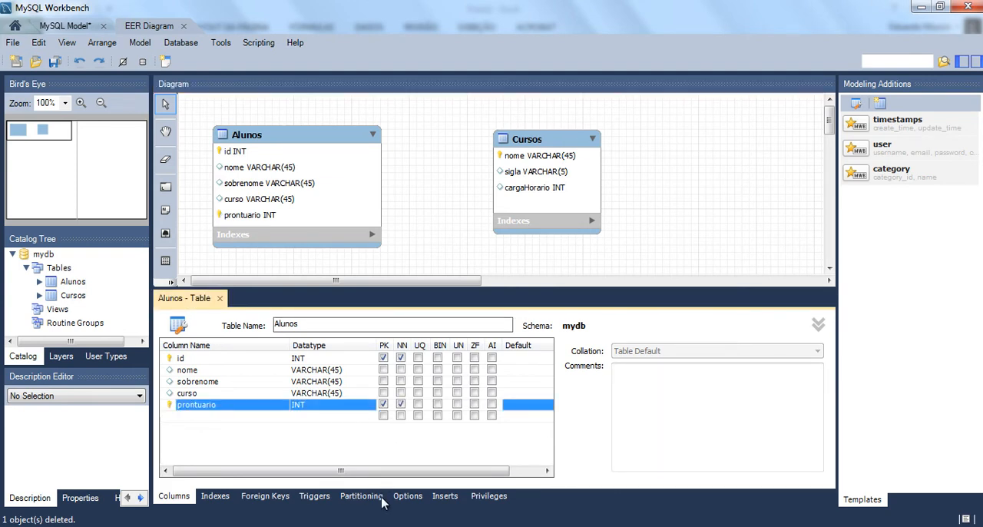
click(383, 405)
- Switch to Excel to examine the Prontuario cells F6 and F7 of the last two students, and return to MySQL Workbench
key(alt+Tab)
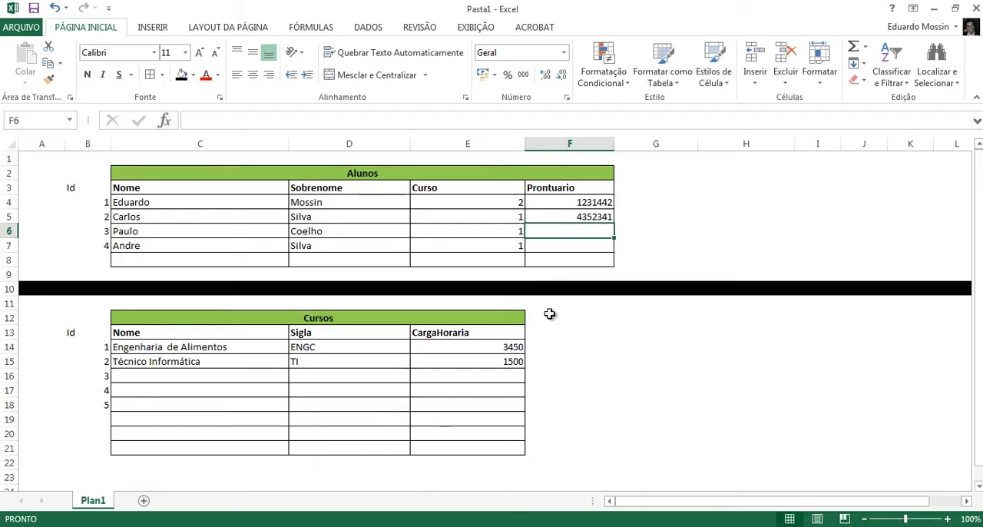
click(586, 246)
click(584, 234)
click(586, 244)
click(585, 233)
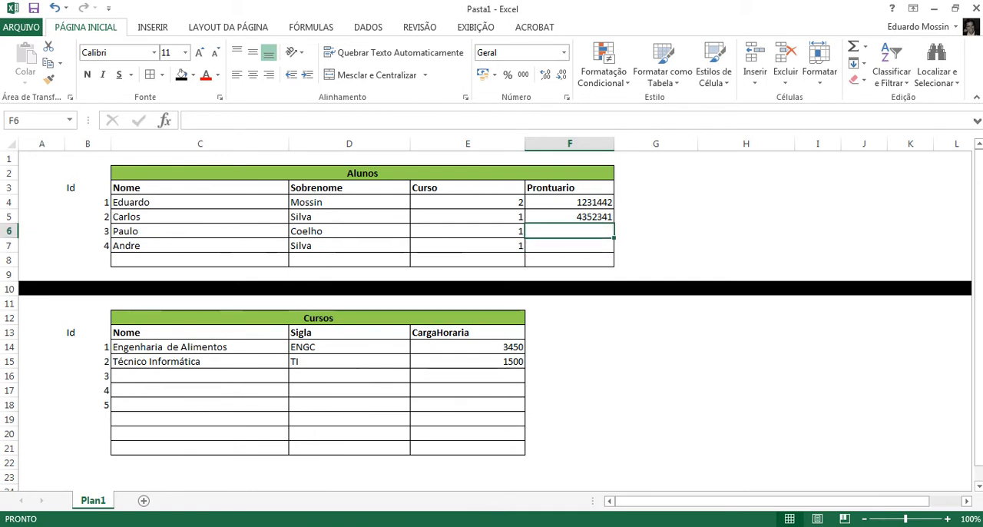
key(alt+Tab)
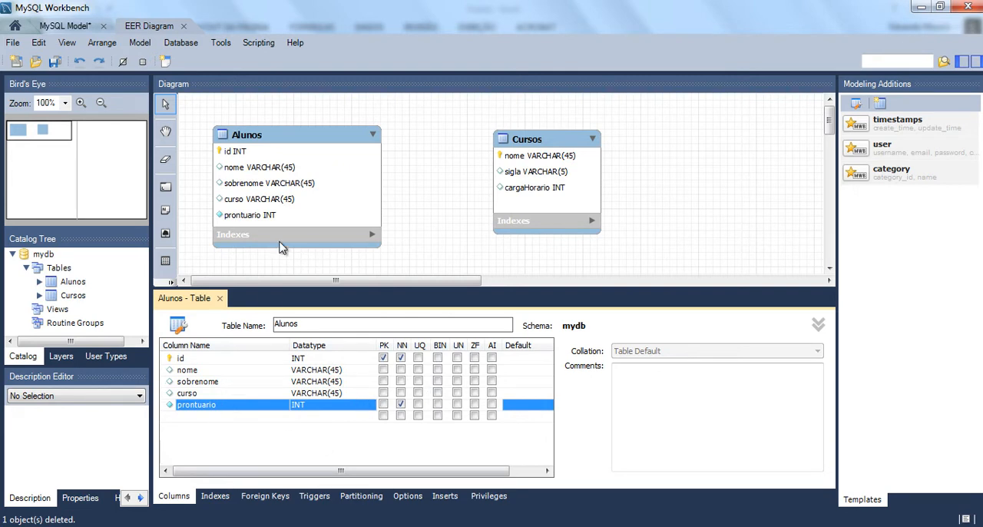
- Open the Cursos table for editing and add a column named id with datatype INT
click(544, 143)
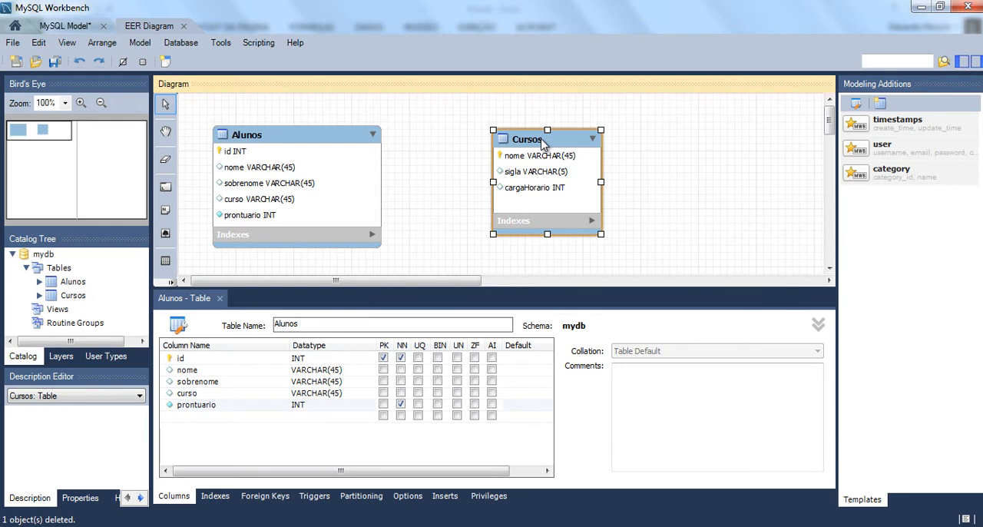
double_click(543, 143)
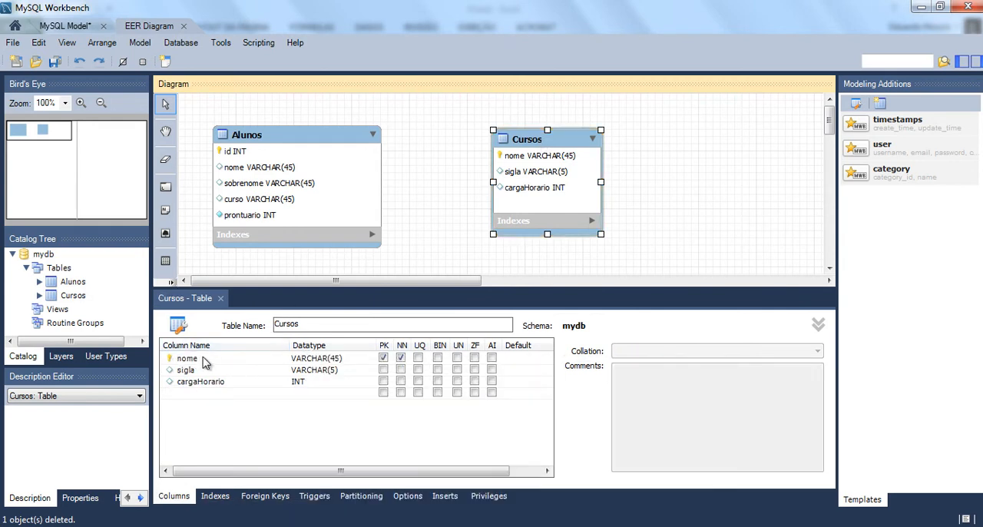
click(224, 393)
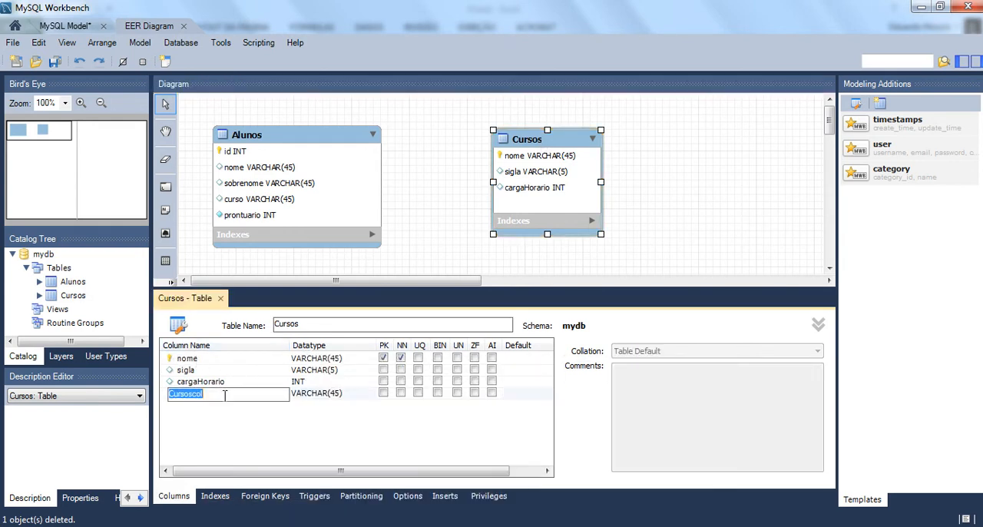
text(id)
key(Tab)
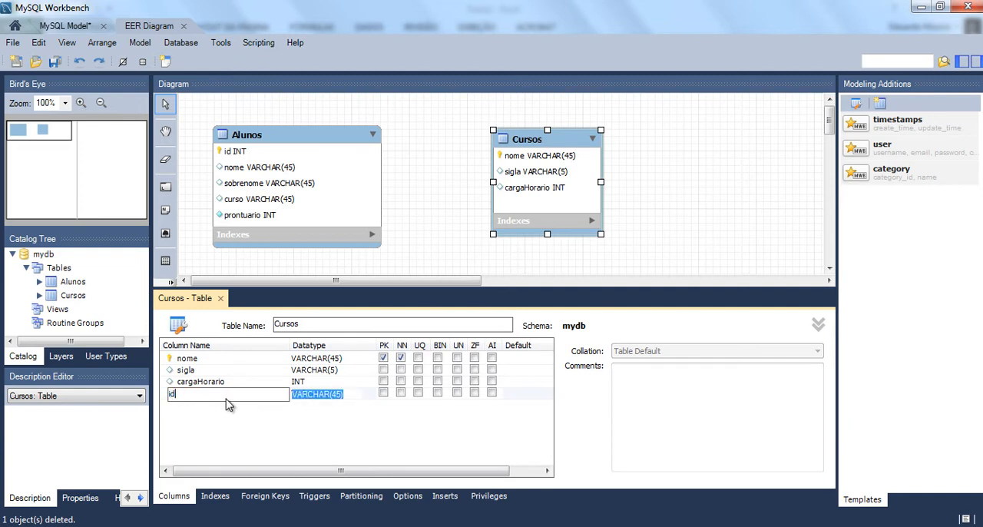
key(BackSpace)
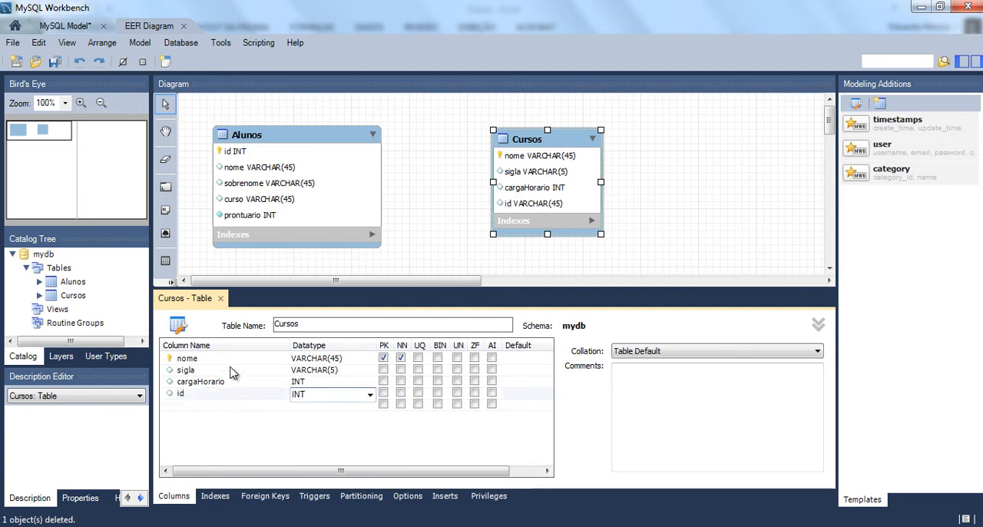
- Make id the primary key of Cursos in place of nome and move it to the first column position
click(214, 363)
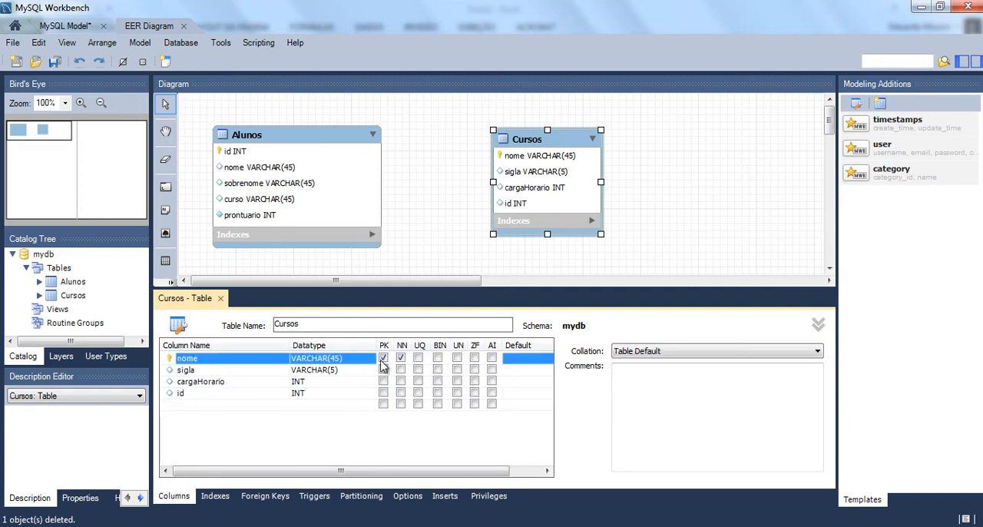
click(383, 358)
click(400, 358)
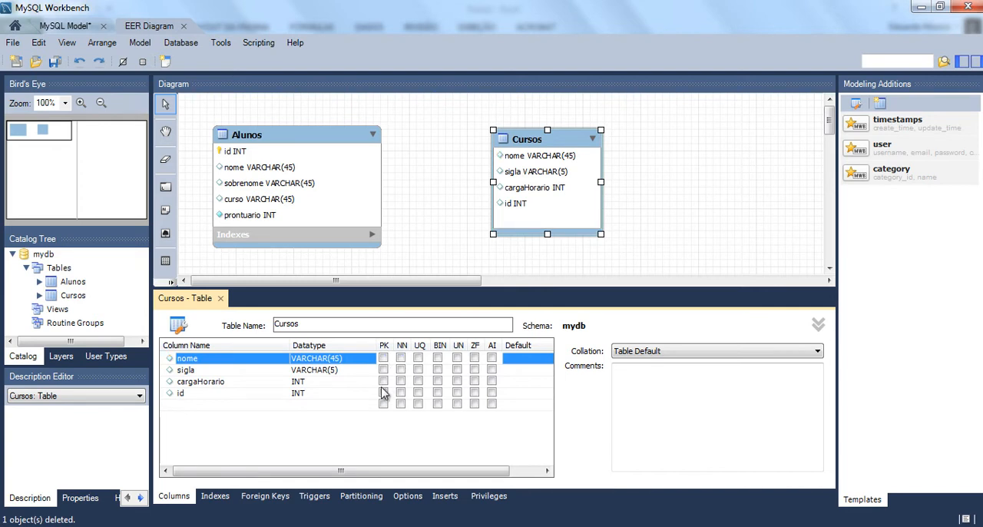
click(383, 393)
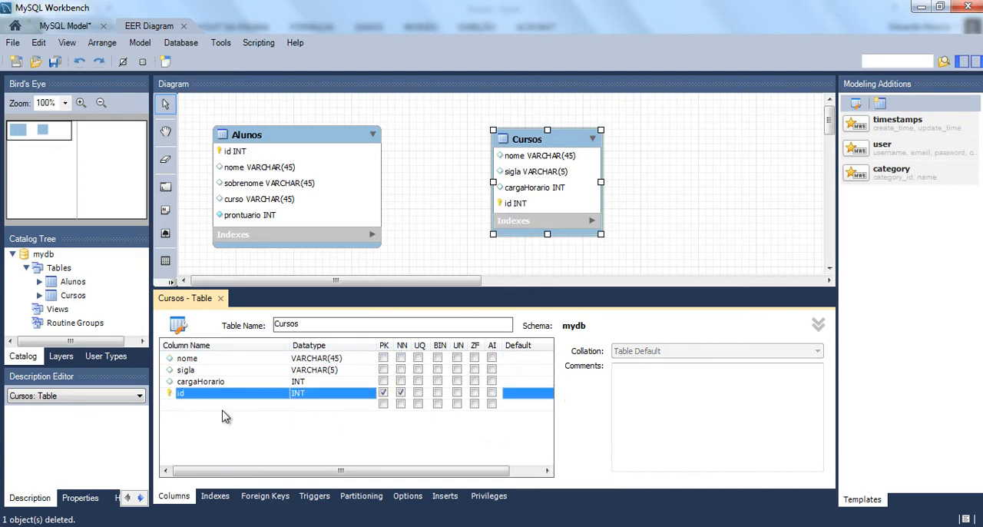
drag(172, 400, 172, 359)
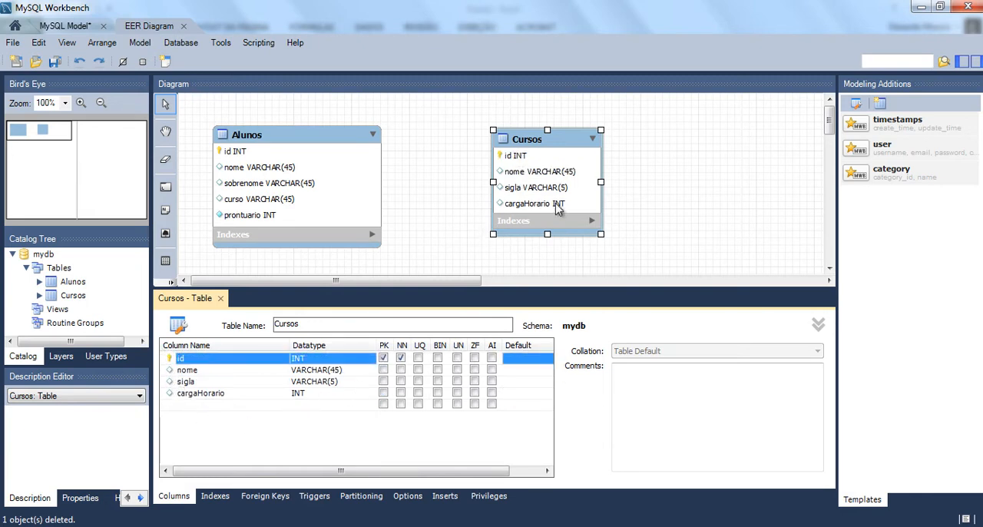
- Enlarge the Cursos table slightly in the diagram and place it closer to Alunos
drag(603, 239, 614, 249)
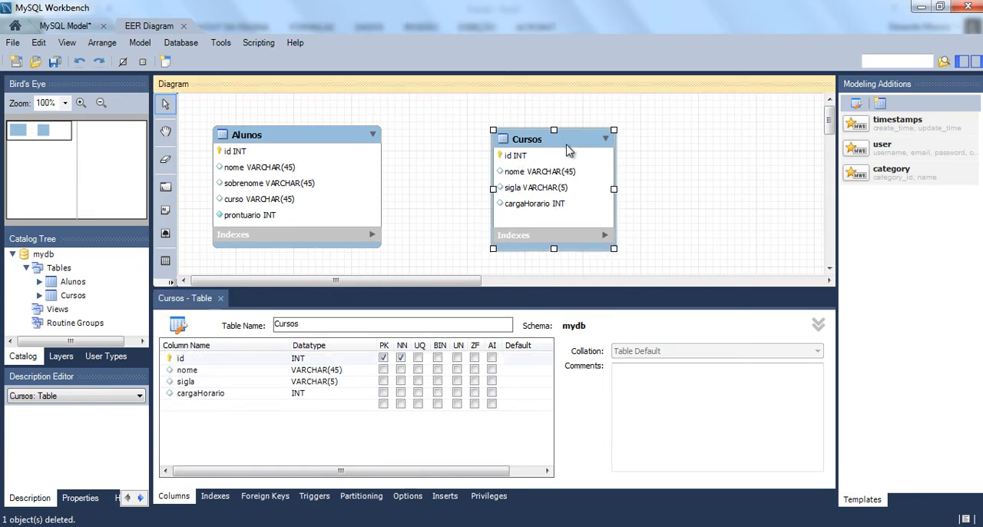
drag(562, 148, 505, 136)
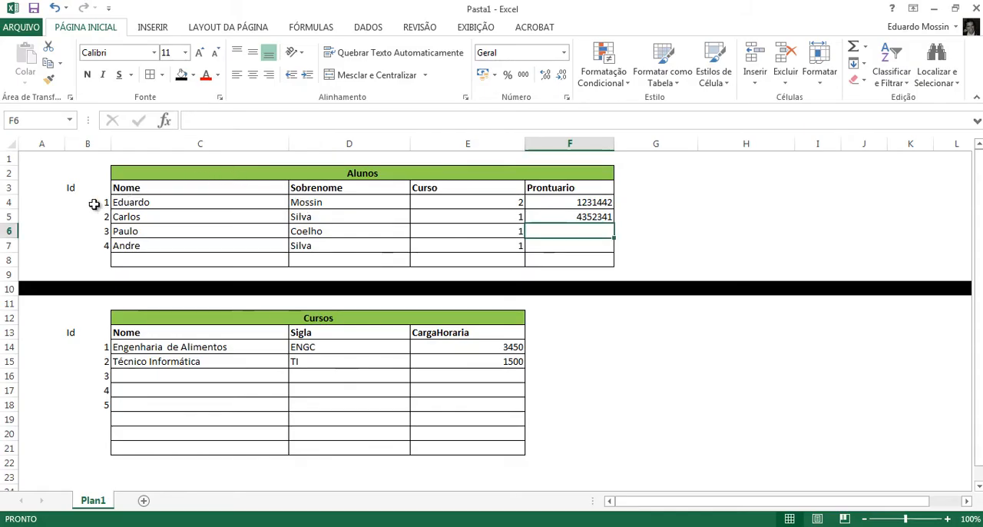
- Switch to Excel and apply cell borders to the Id columns of Cursos (B13:B21) and Alunos (B3:B8)
drag(89, 203, 92, 250)
drag(91, 348, 95, 402)
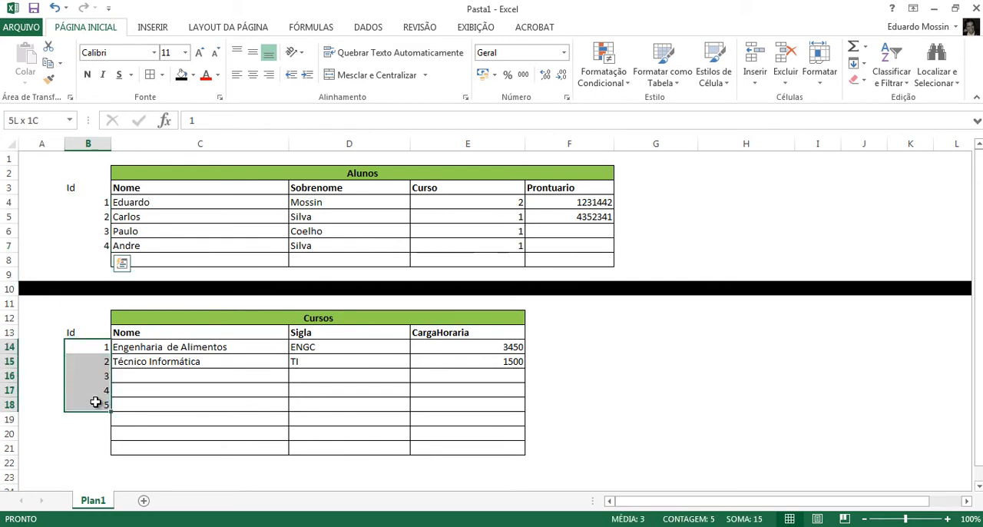
drag(74, 330, 97, 448)
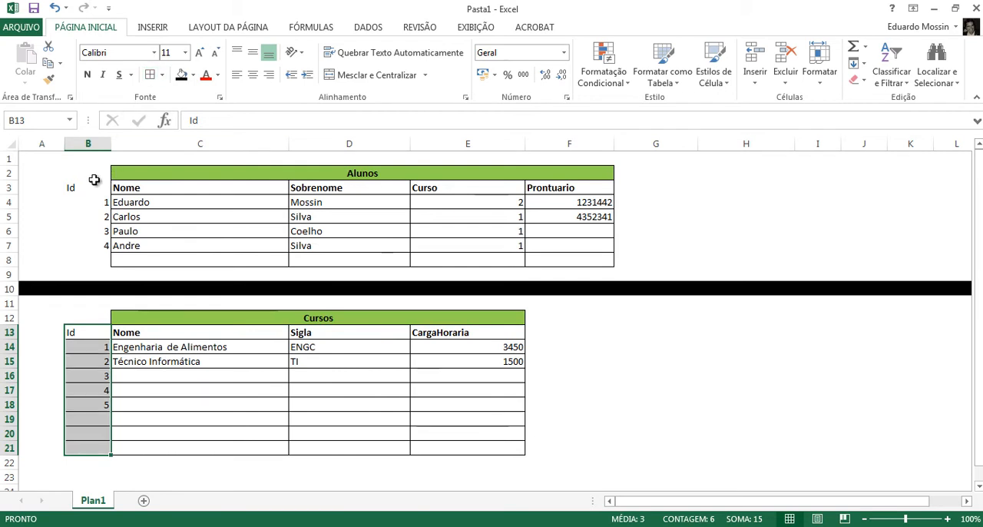
drag(92, 183, 97, 261)
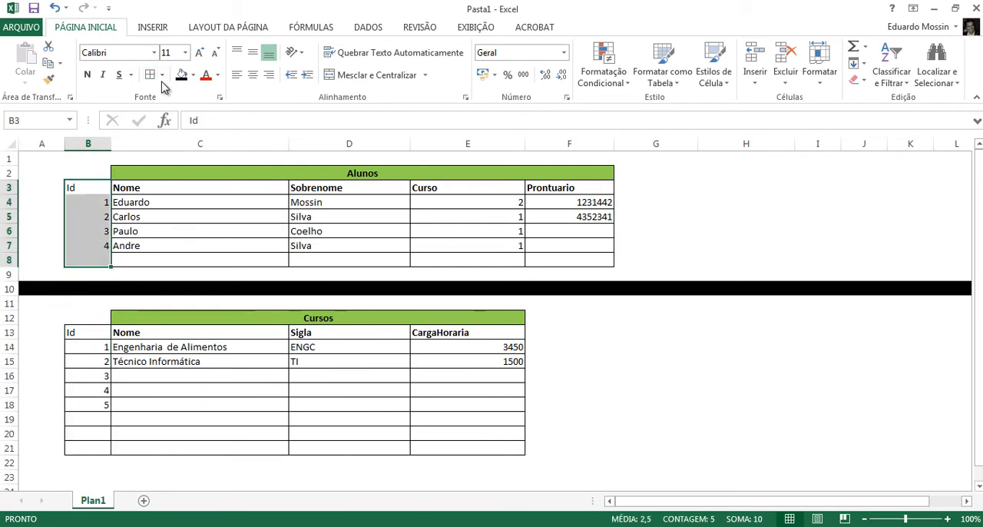
- Extend the Alunos heading over the Id column by unmerging it and merging and centering it across B2:F2
click(97, 170)
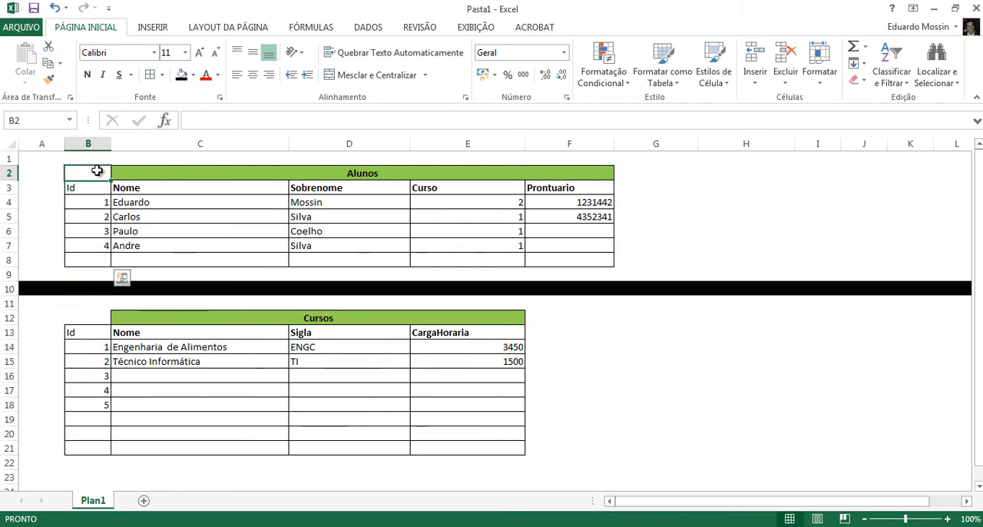
drag(97, 170, 188, 172)
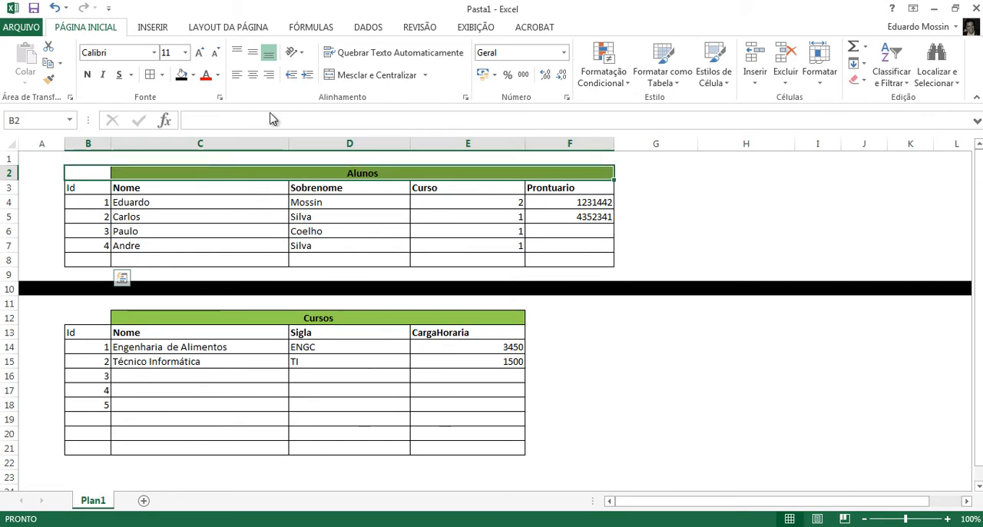
click(368, 77)
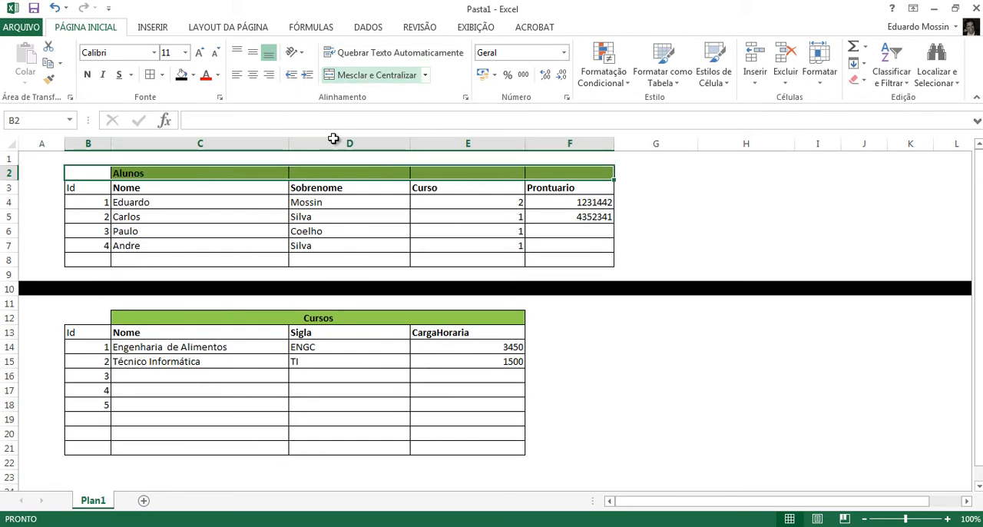
click(351, 77)
- Extend the Cursos heading over the Id column by unmerging it and merging and centering it across B12:E12
drag(108, 316, 316, 318)
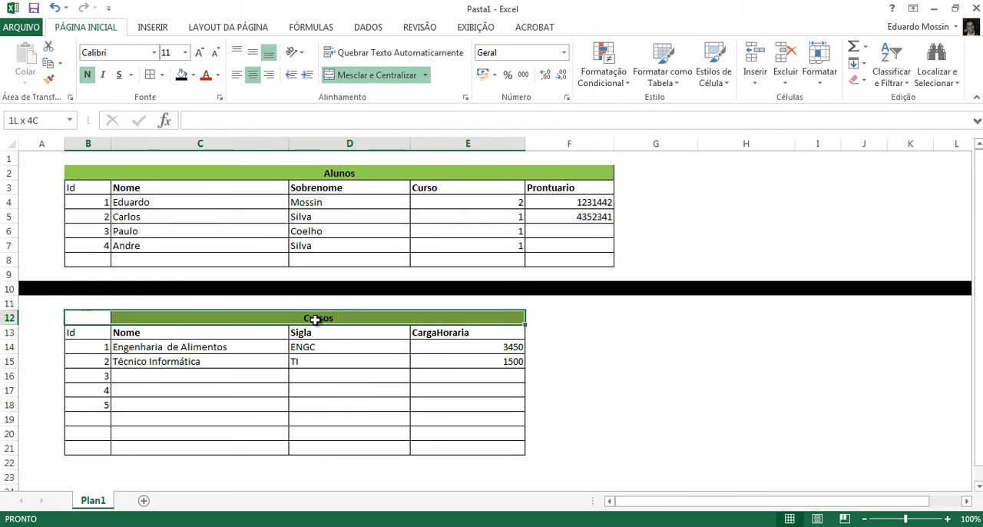
click(342, 76)
click(345, 77)
click(430, 370)
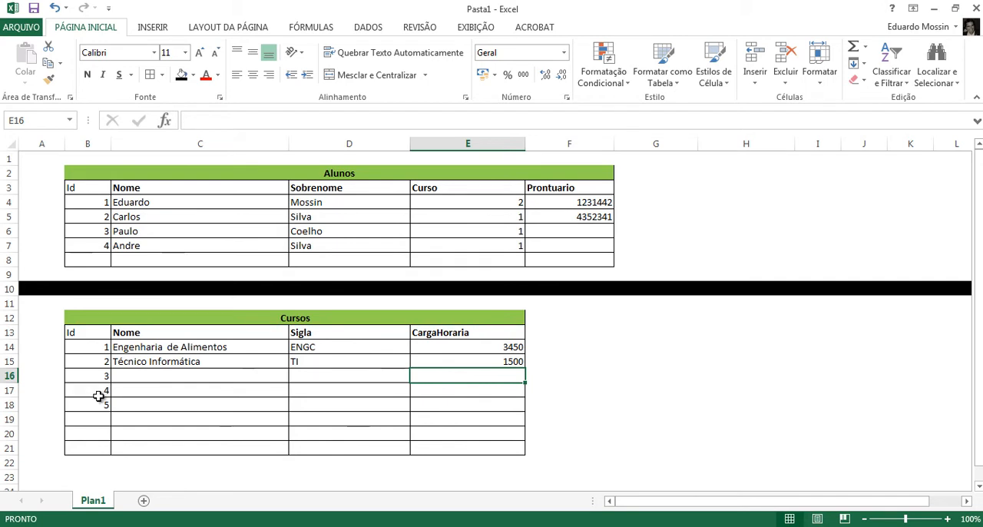
- Clear the unused Ids 3, 4 and 5 from the empty rows of the Cursos table
drag(96, 374, 95, 414)
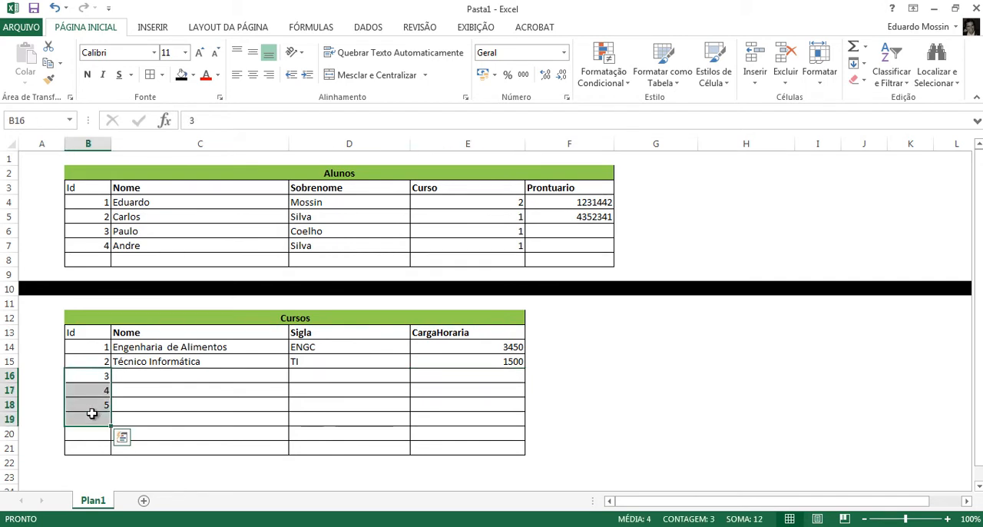
key(Delete)
click(259, 376)
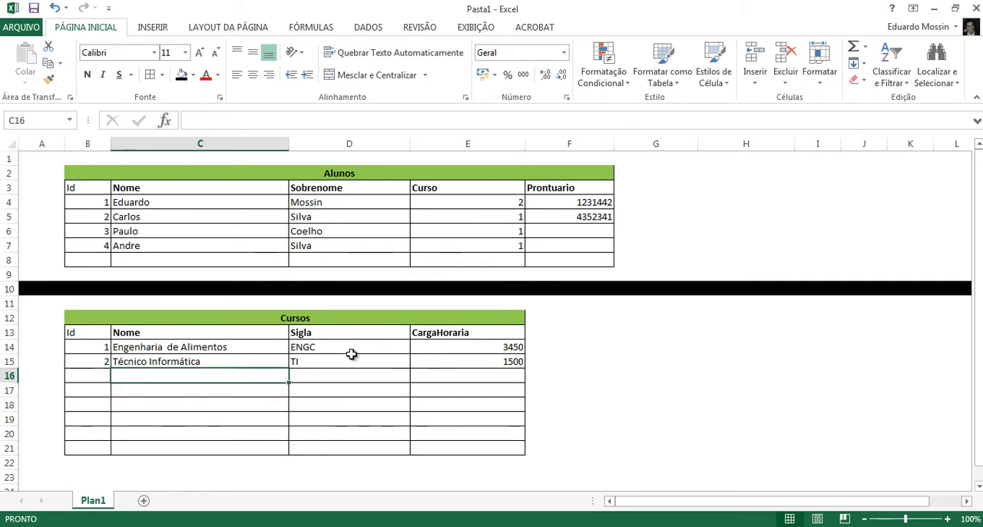
- Fill in the missing Prontuario numbers of the third and fourth students in F6 and F7
click(587, 217)
click(572, 233)
text(1243)
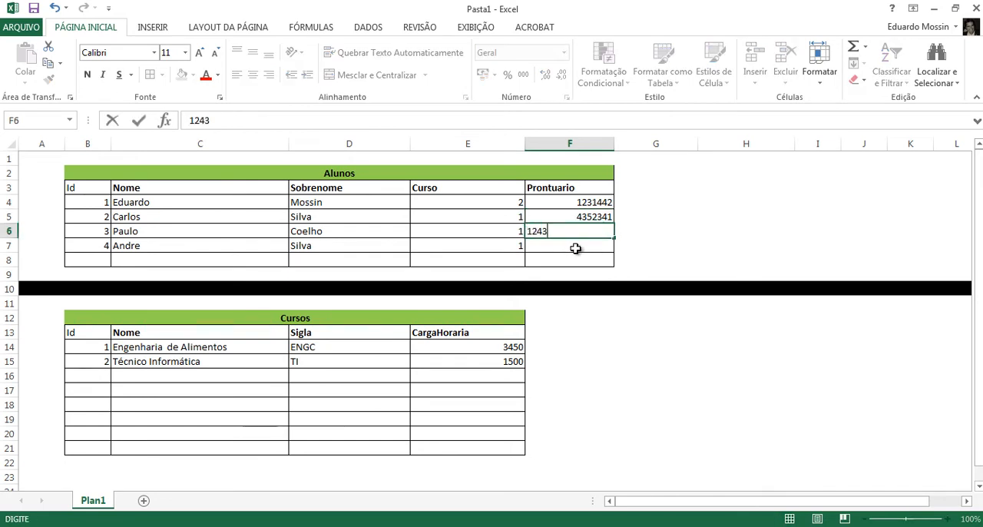
text(2132)
key(Return)
text(12312312)
key(Tab)
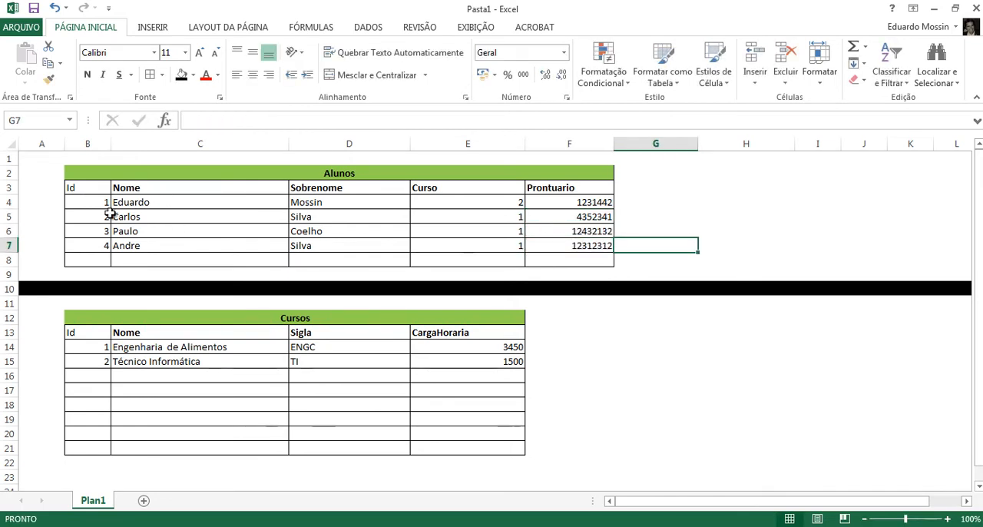
- Compare the Curso values in Alunos with the Ids in Cursos, looking briefly at the MySQL Workbench diagram
drag(94, 202, 101, 248)
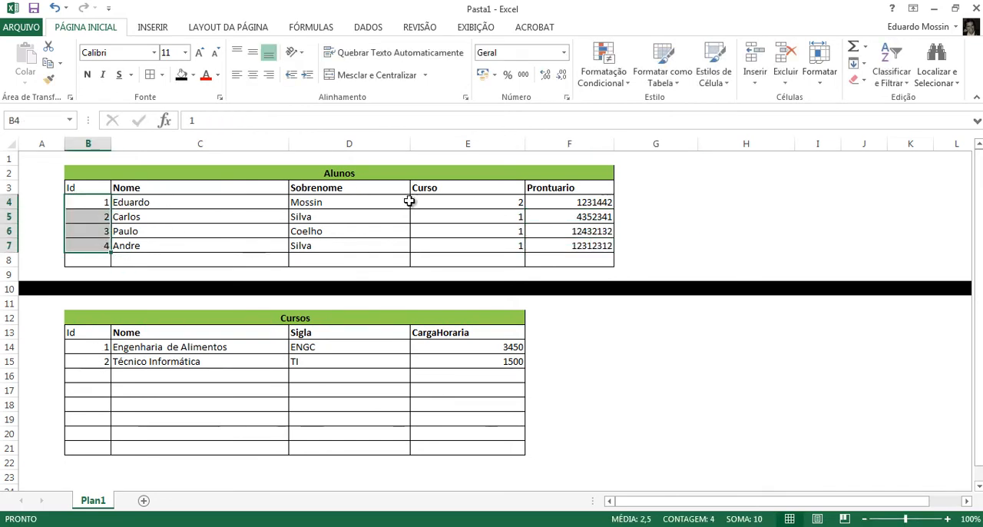
drag(486, 202, 486, 244)
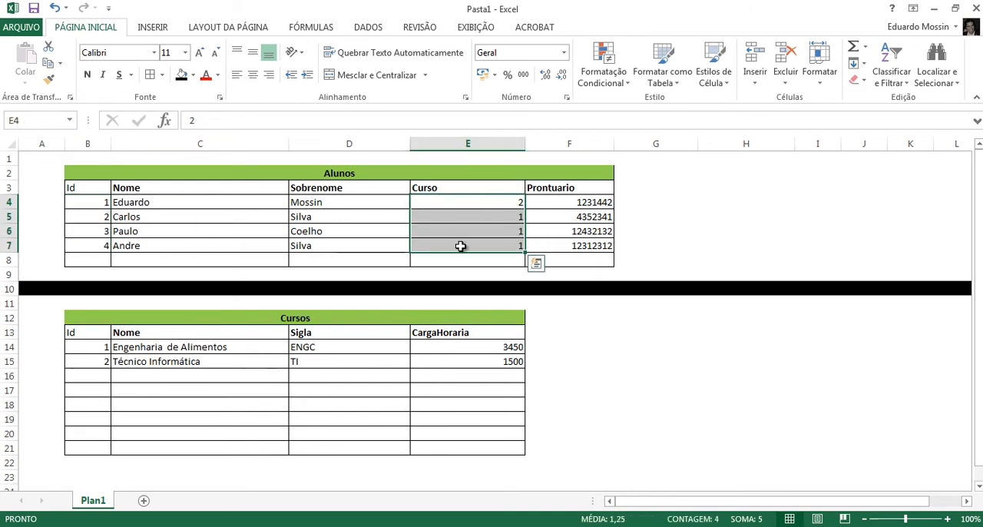
key(alt+Tab)
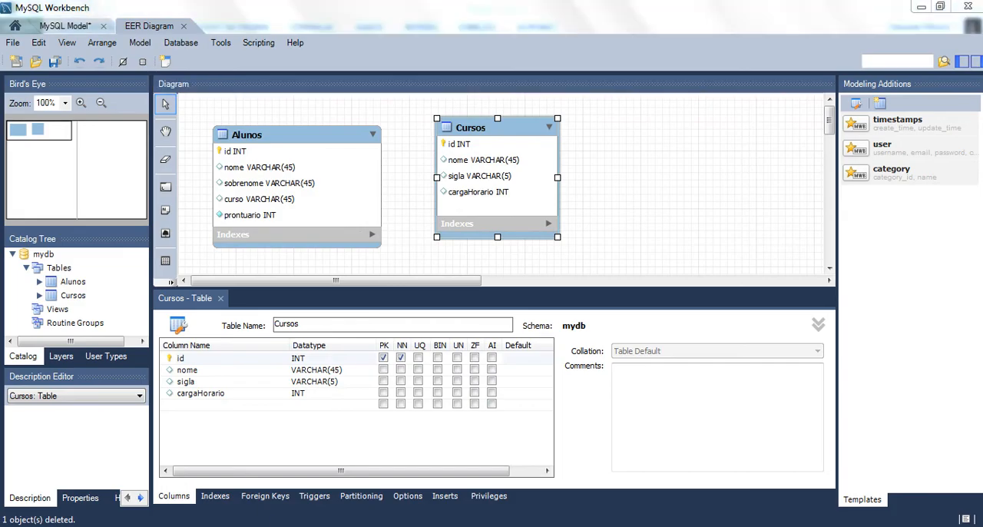
key(alt+Tab)
click(446, 204)
drag(445, 204, 445, 245)
click(466, 200)
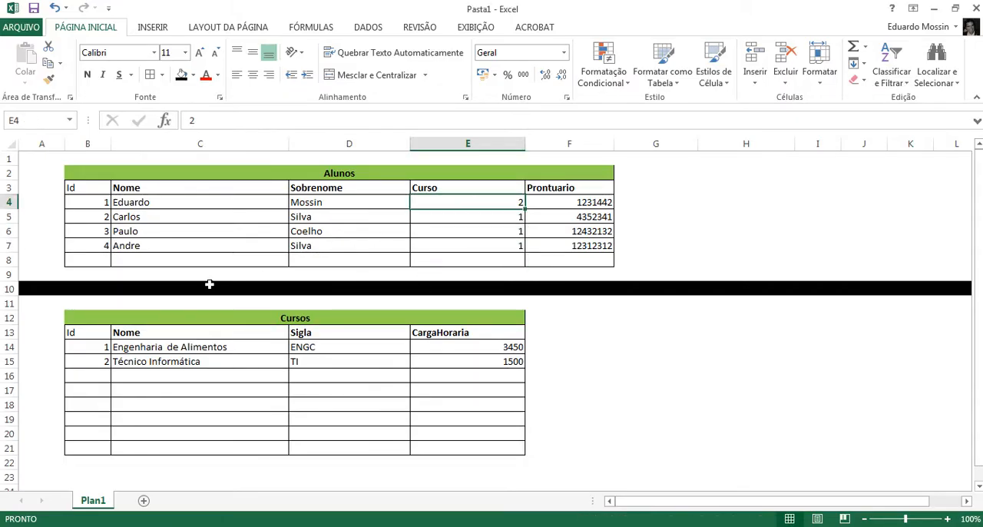
click(83, 362)
click(448, 203)
click(96, 360)
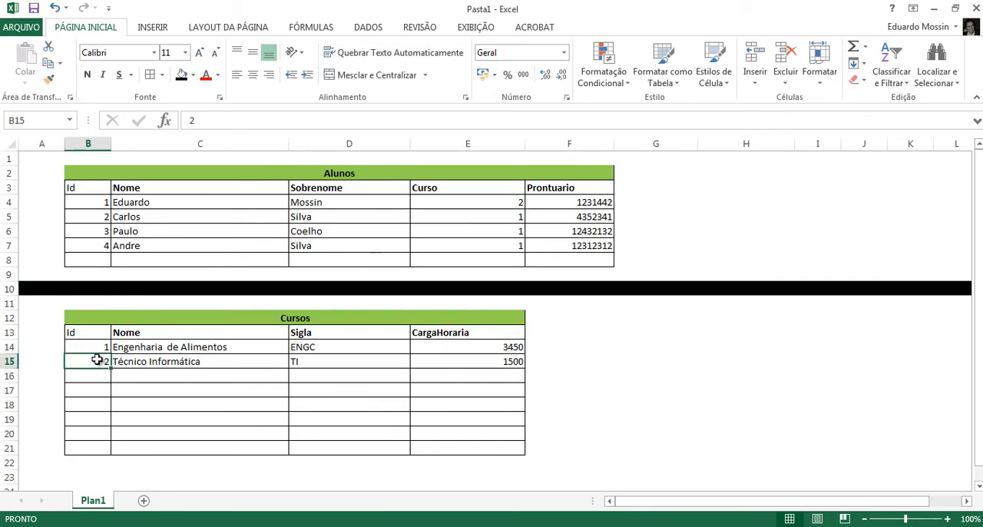
- Fill the Curso value 2 of the first student (E4) and Id 2 of Cursos (B15) with light gray
click(504, 201)
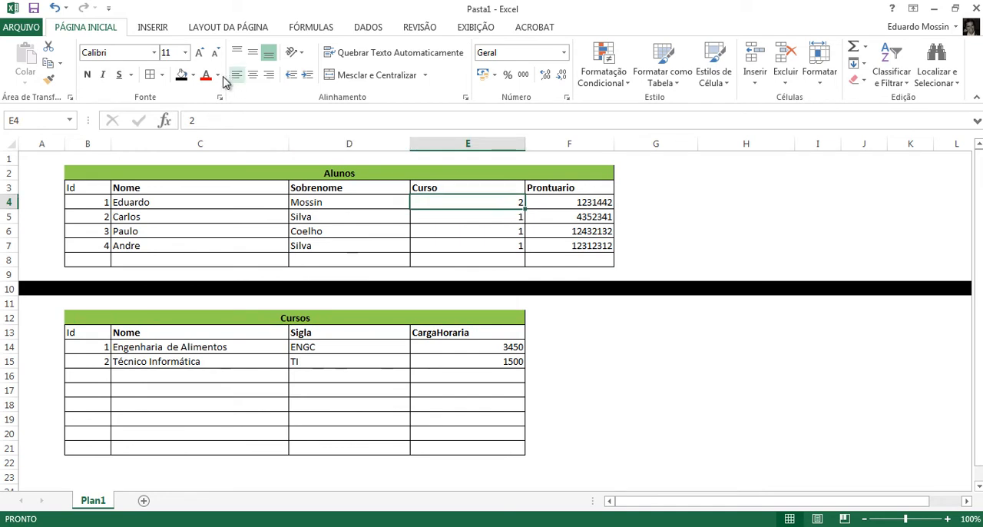
click(192, 75)
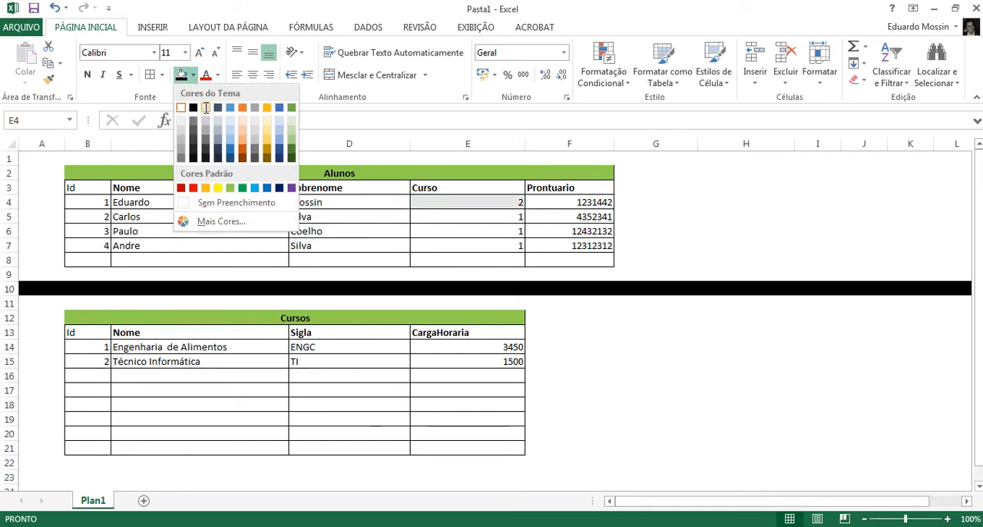
click(206, 108)
click(94, 362)
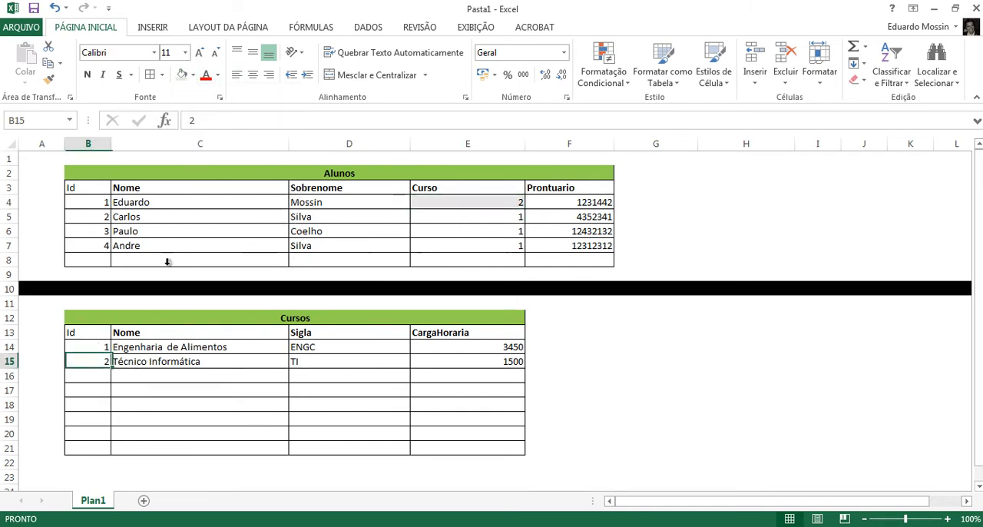
- Fill the Curso values of the other three students (E5:E7) and Id 1 of Cursos (B14) with gold
drag(510, 218, 503, 247)
click(194, 75)
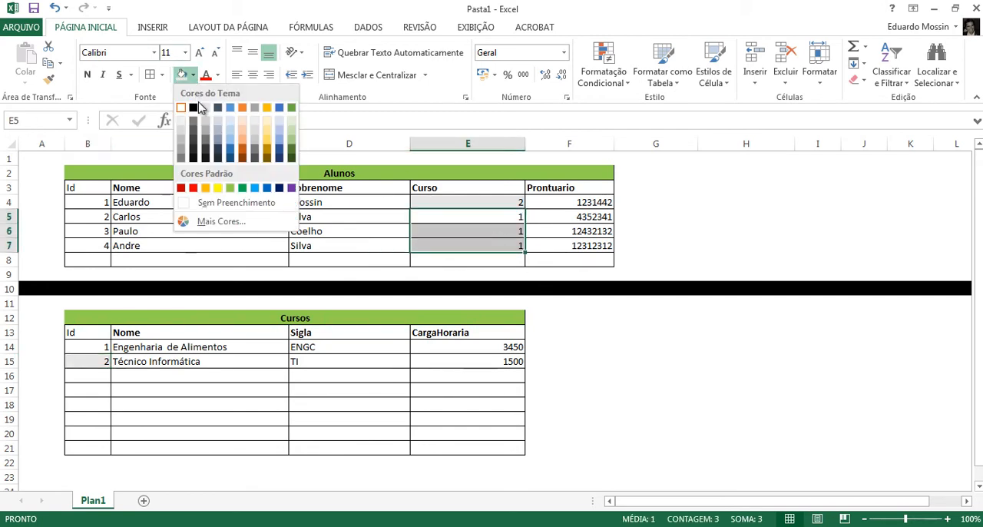
click(270, 146)
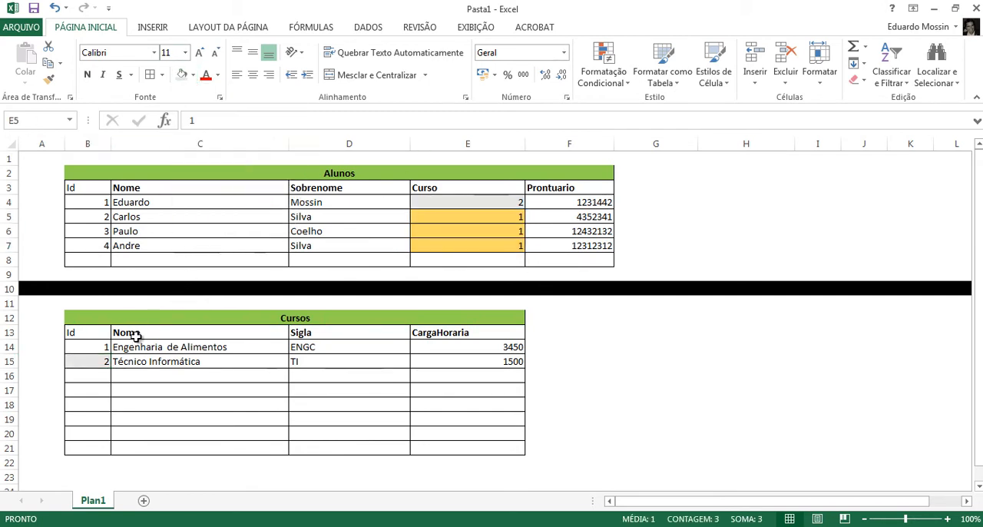
click(88, 346)
click(182, 76)
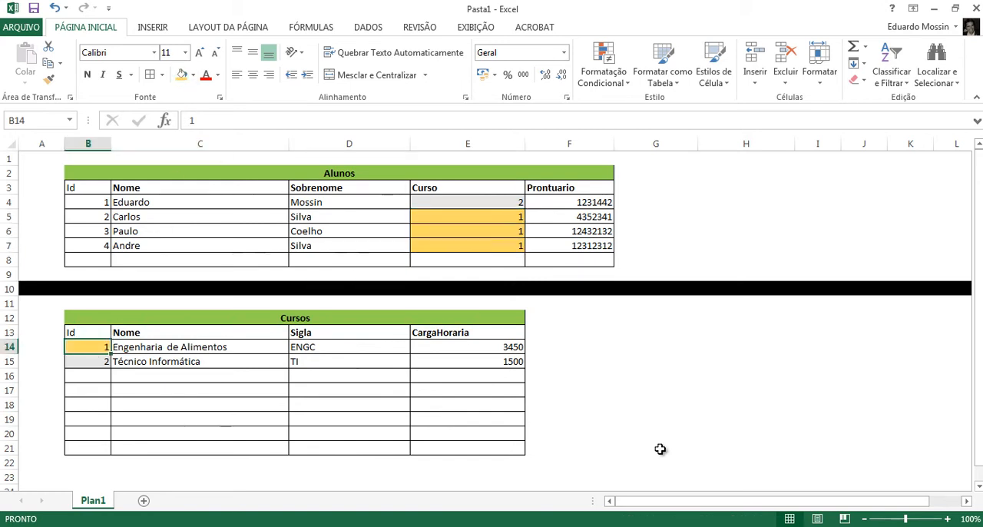
click(603, 421)
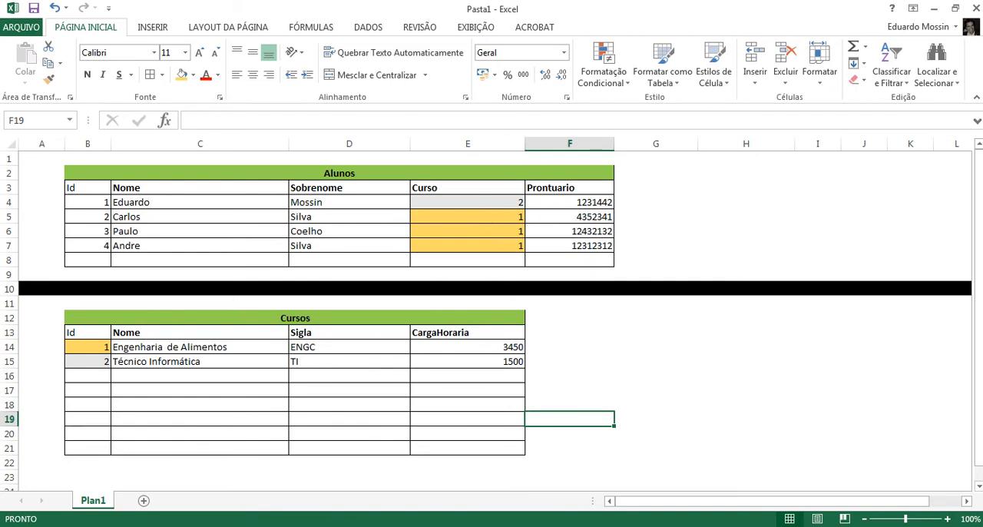
- Switch to MySQL Workbench and set the datatype of the curso column in Alunos to INT
click(582, 525)
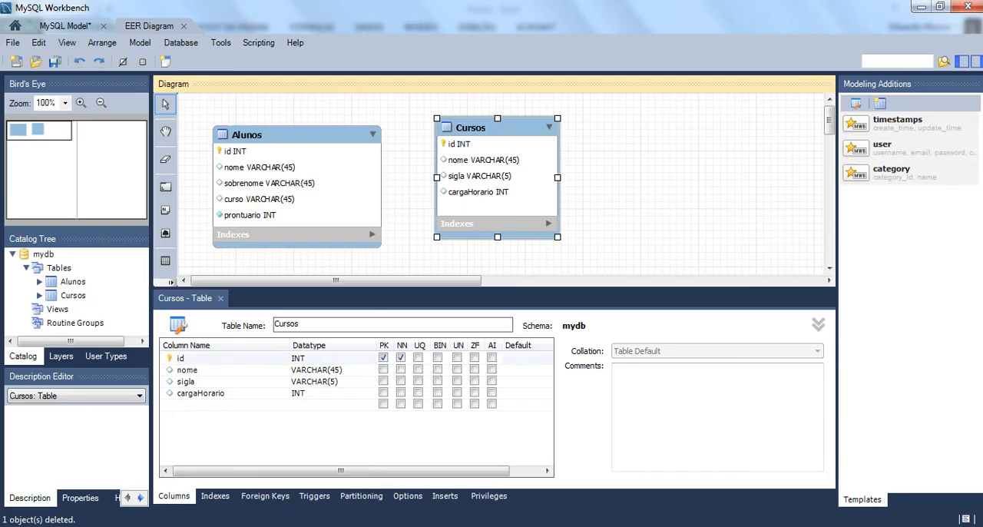
click(256, 167)
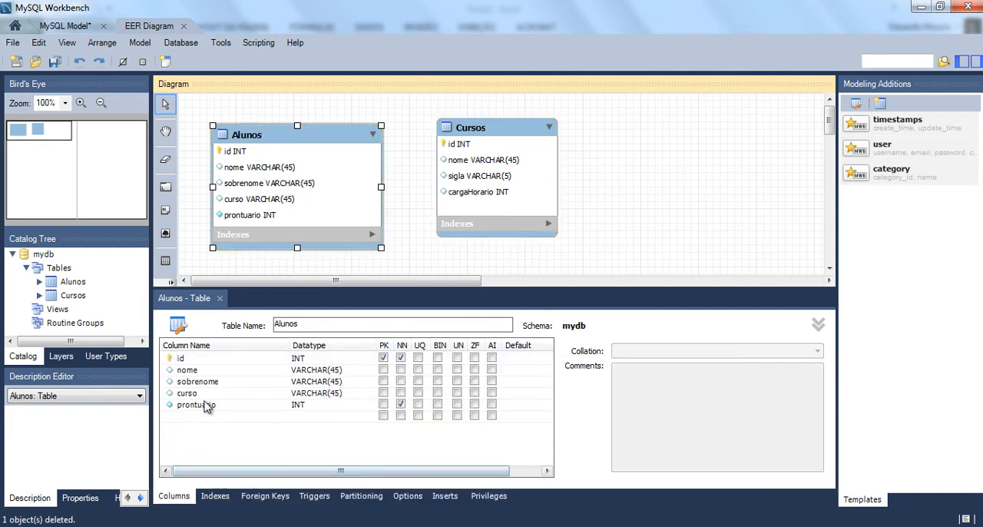
double_click(316, 394)
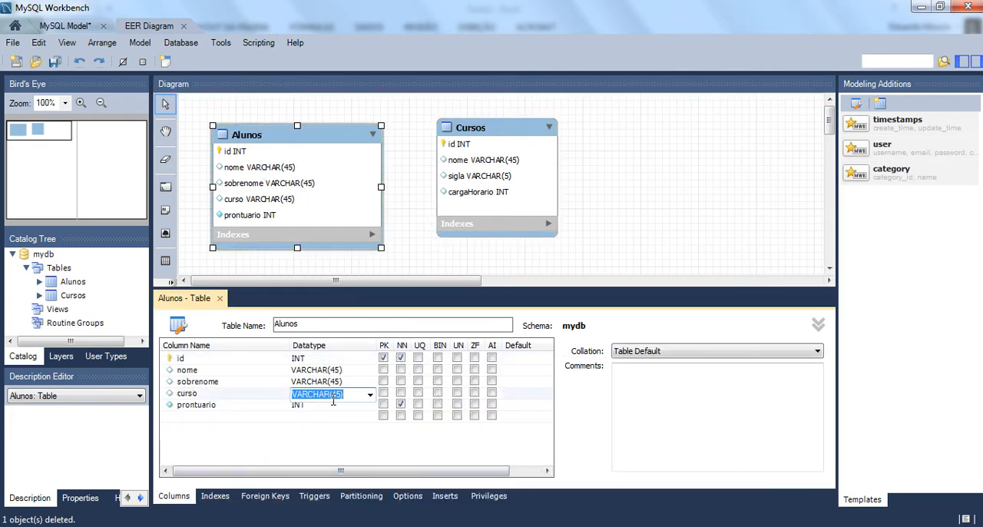
text(INT)
key(Return)
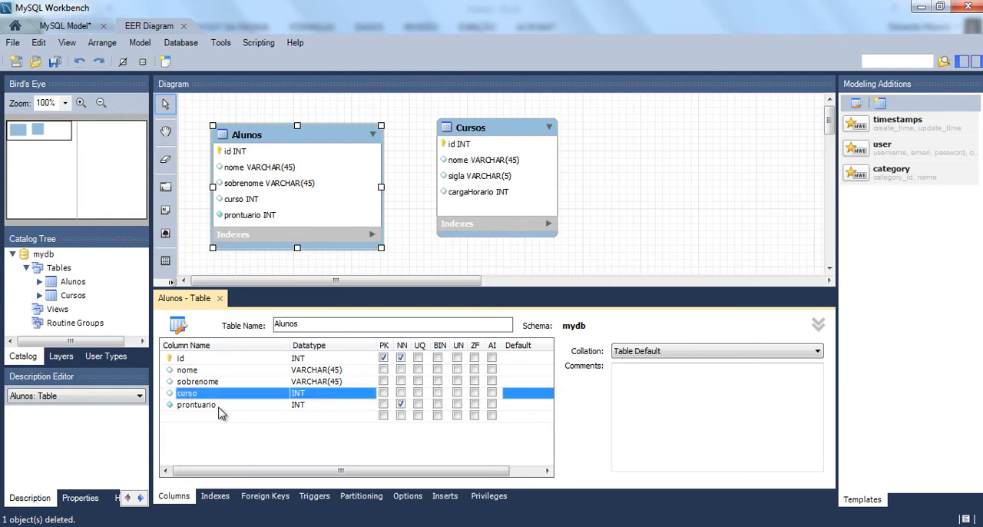
- Rename the curso column of the Alunos table to idCurso
double_click(178, 394)
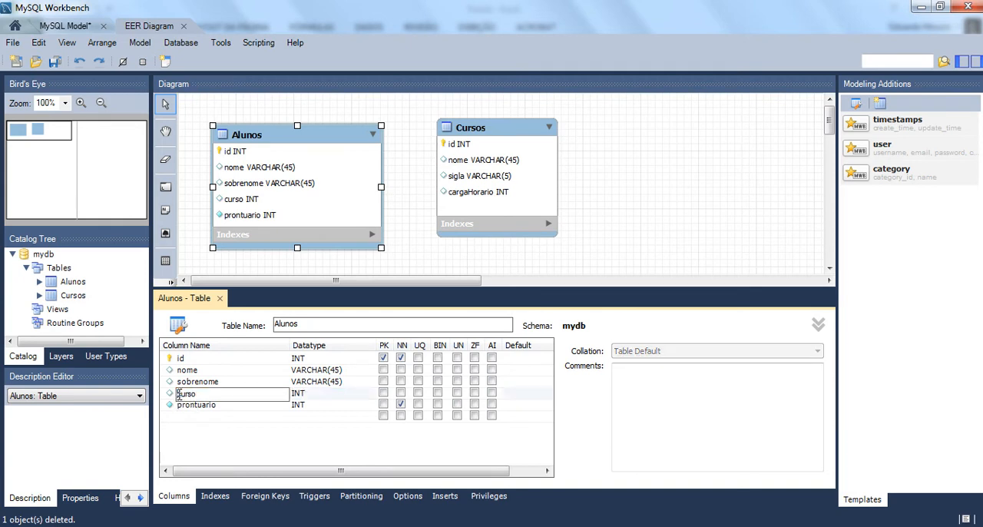
click(355, 386)
click(220, 394)
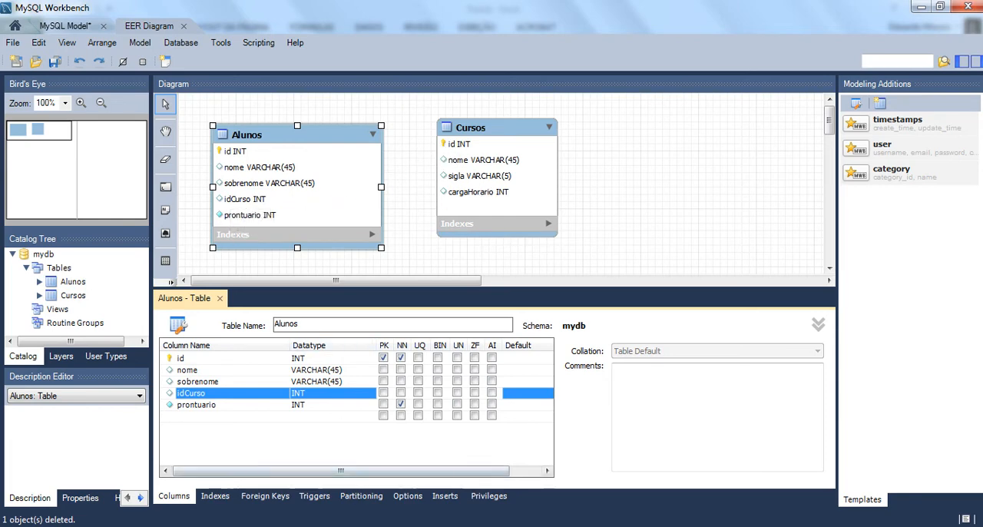
- Switch to Excel, rename the Curso heading of Alunos (E3) to idCurso and compare its values with the Cursos Ids
click(384, 526)
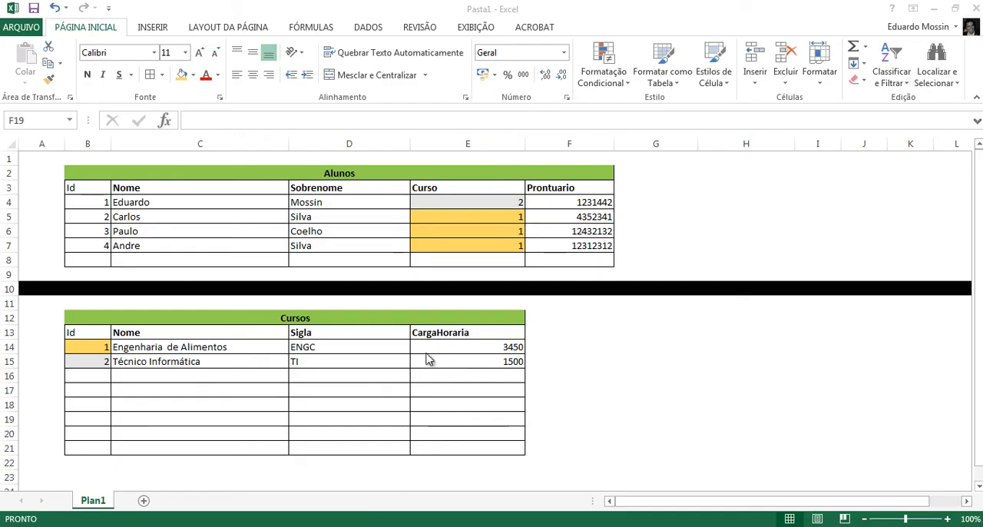
double_click(451, 190)
key(Home)
text(id)
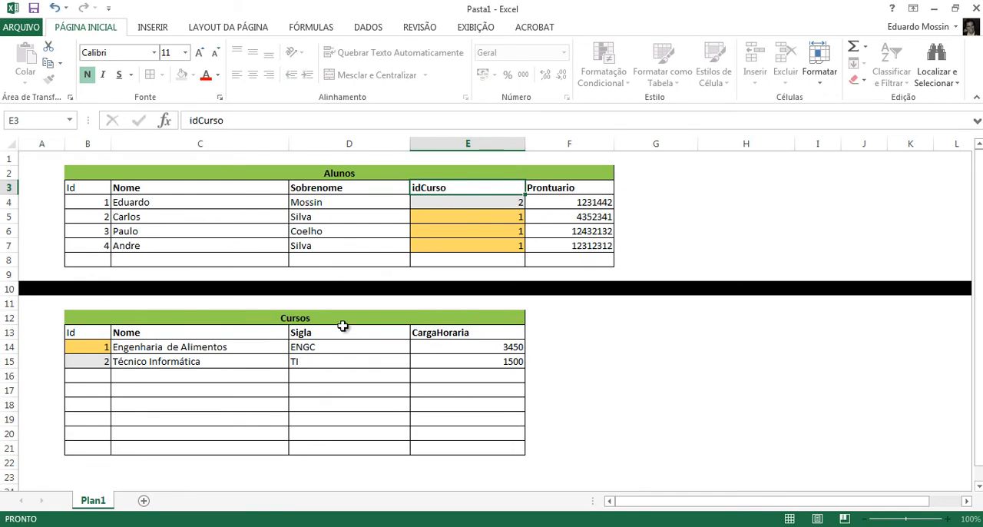
key(Return)
drag(480, 207, 481, 244)
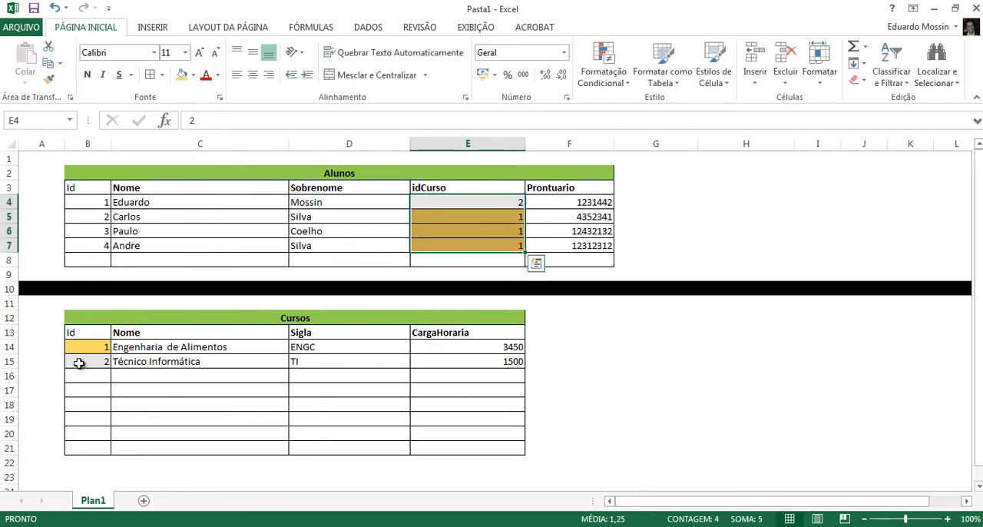
drag(81, 346, 88, 375)
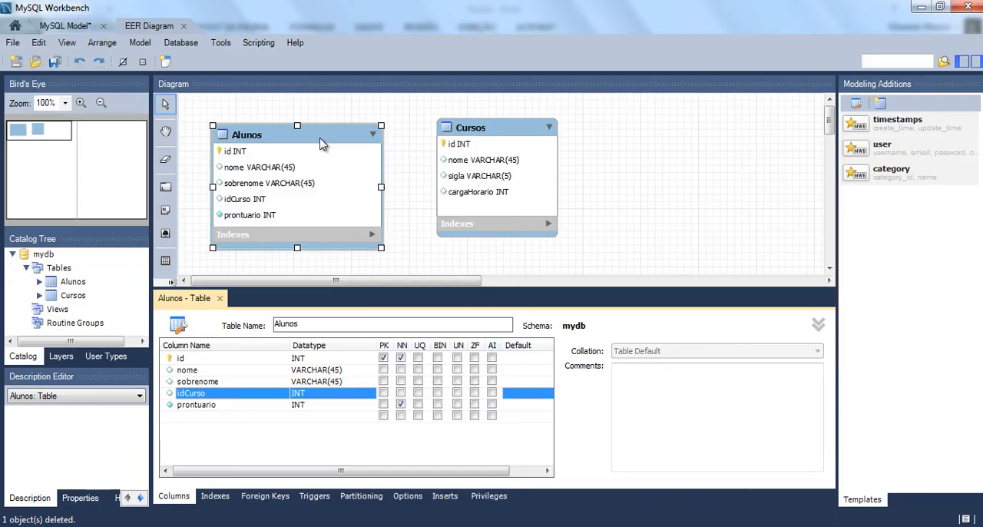
- Switch to MySQL Workbench and space the Alunos and Cursos tables further apart in the diagram
drag(322, 144, 338, 134)
drag(470, 129, 528, 127)
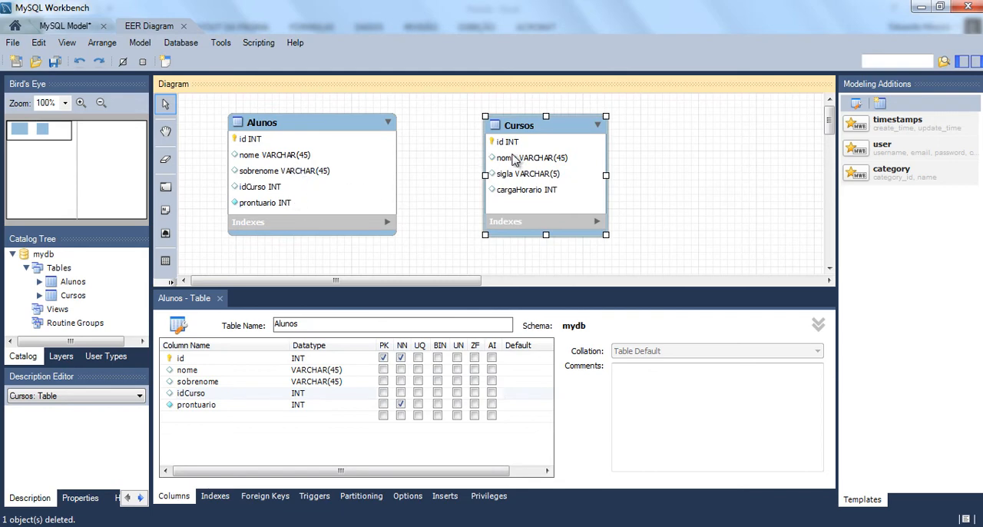
- Switch to Excel and clear the Técnico Informática record (B15:E15) from Cursos, comparing the emptied row with idCurso in E4
mouse_move(353, 525)
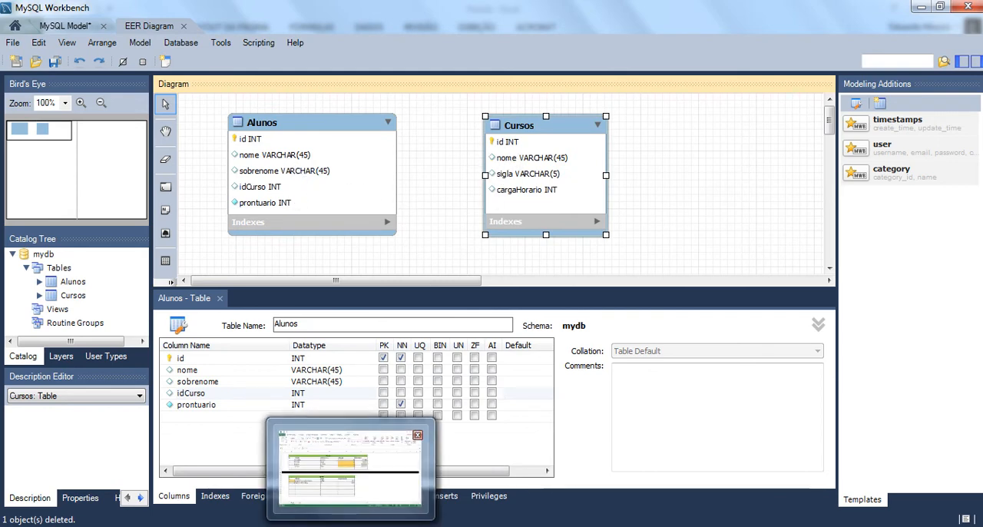
click(353, 483)
click(254, 234)
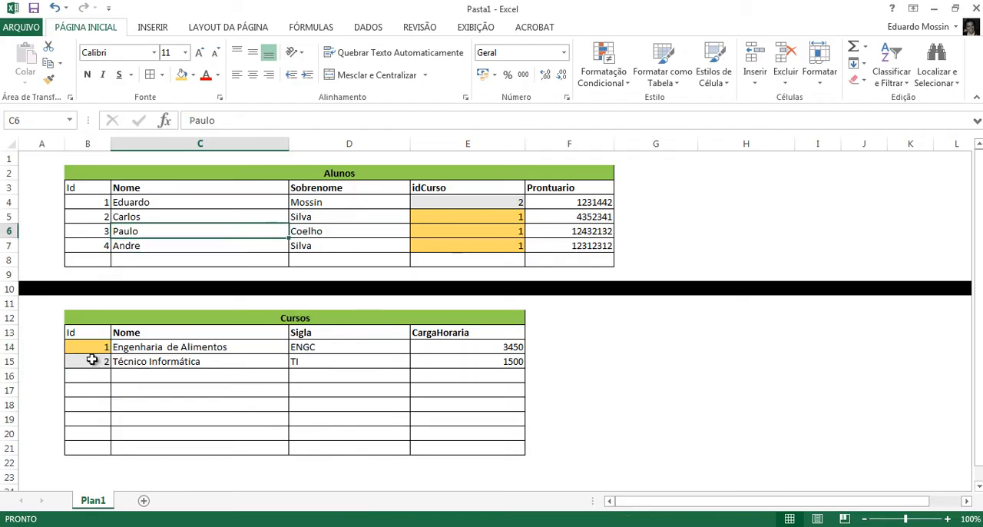
drag(91, 359, 439, 360)
key(ctrl+c)
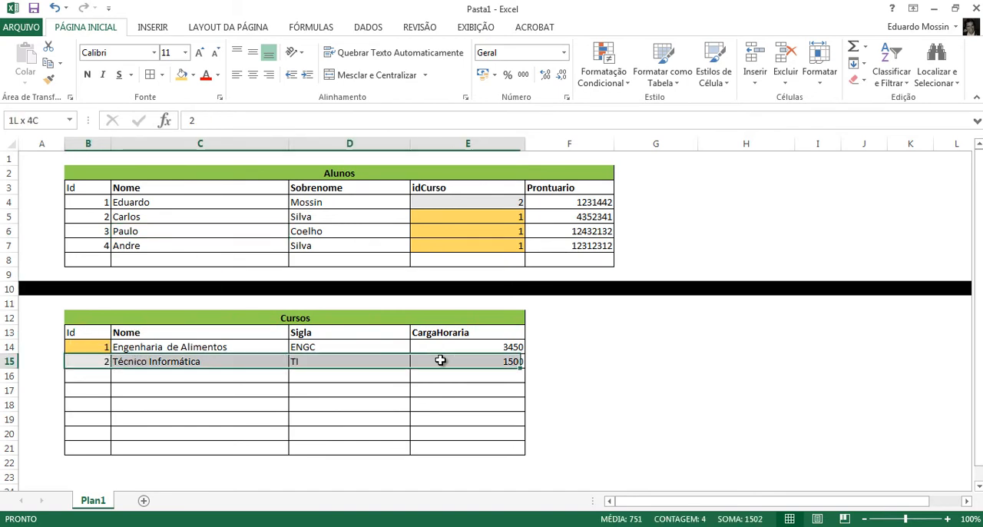
key(Delete)
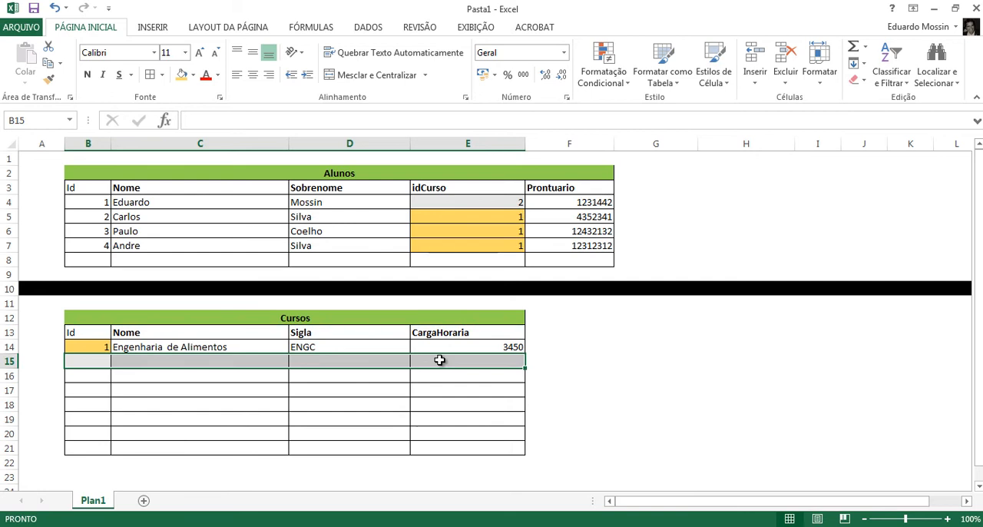
click(472, 203)
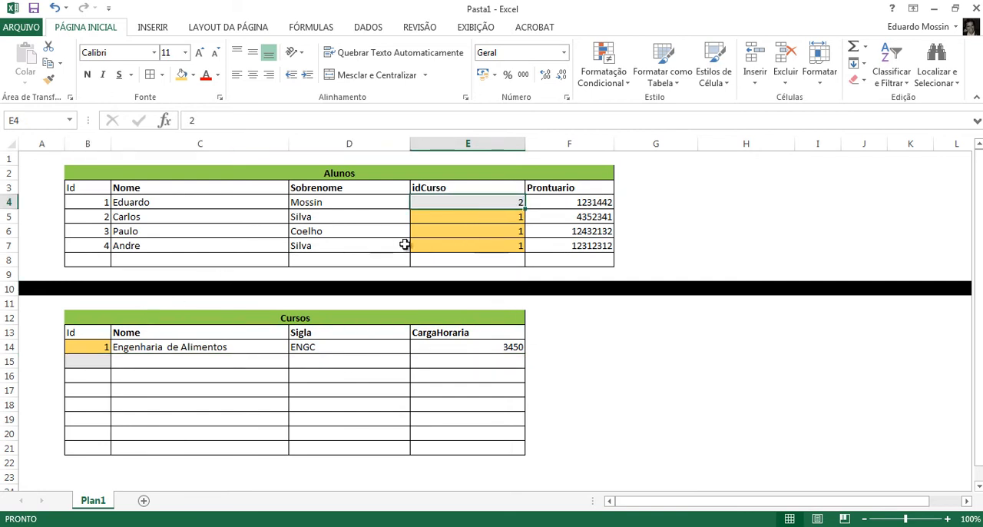
drag(174, 363, 417, 364)
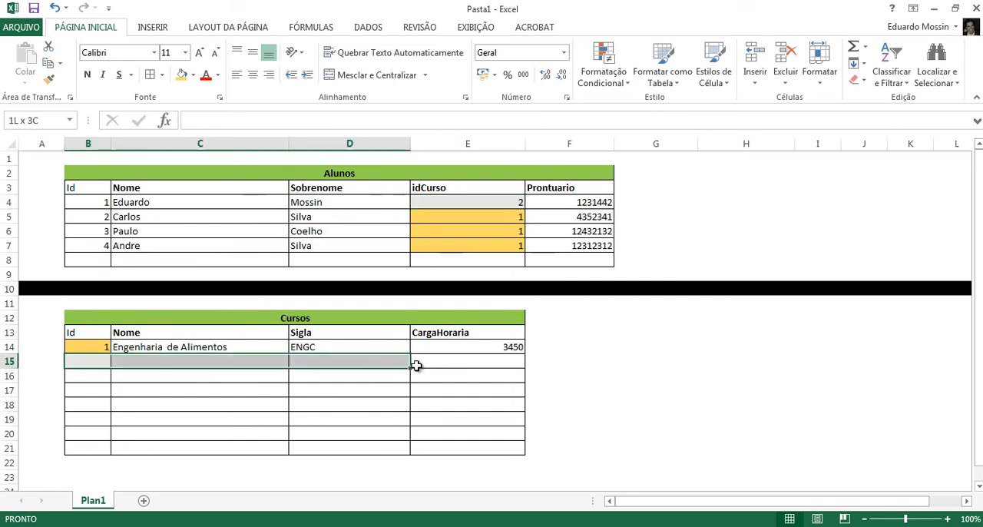
- Examine the first Alunos record and its idCurso in E4, and undo the clearing of the Técnico Informática record in Cursos
drag(214, 202, 564, 205)
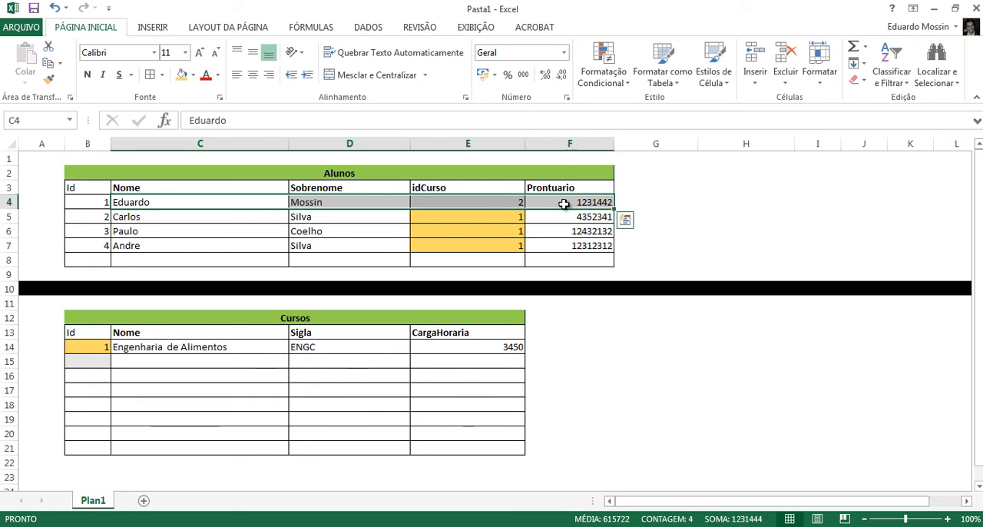
click(478, 201)
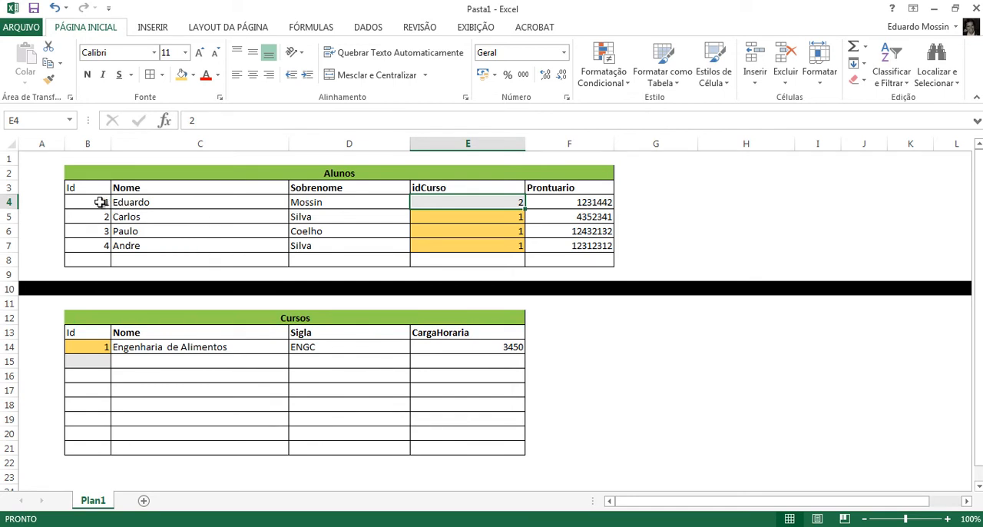
drag(100, 202, 566, 197)
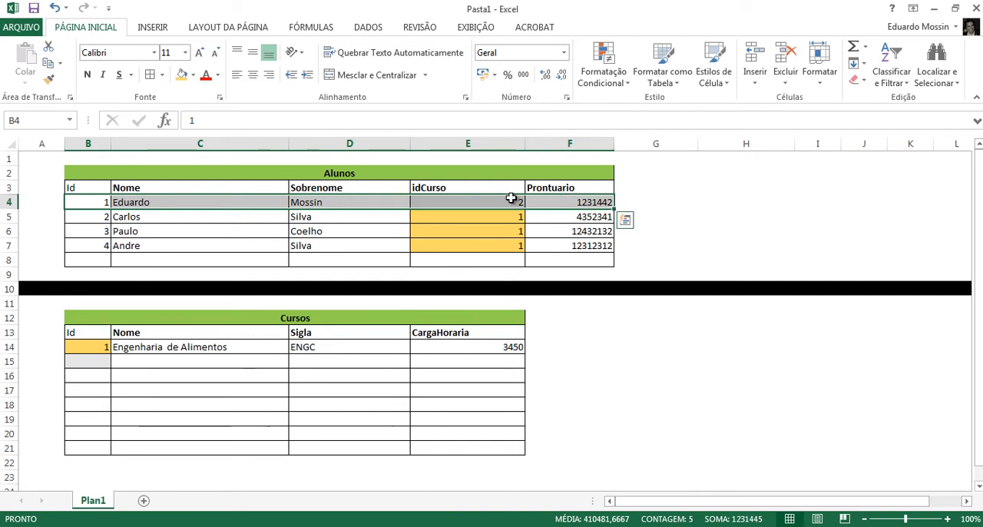
click(513, 202)
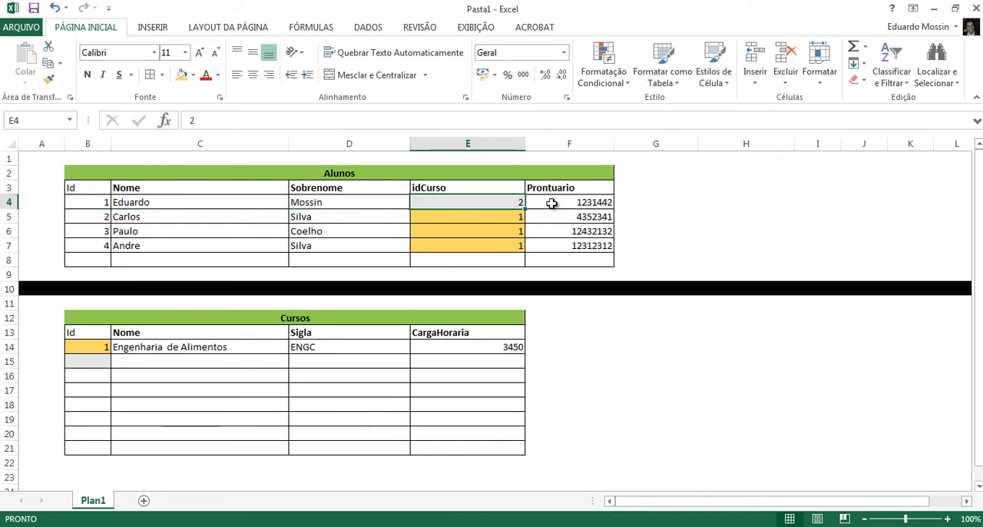
key(ctrl+v)
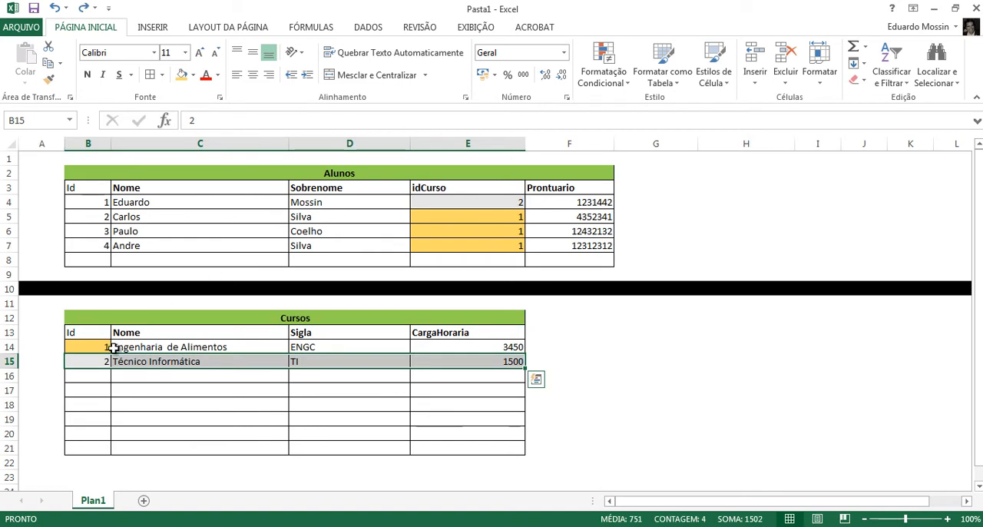
click(107, 361)
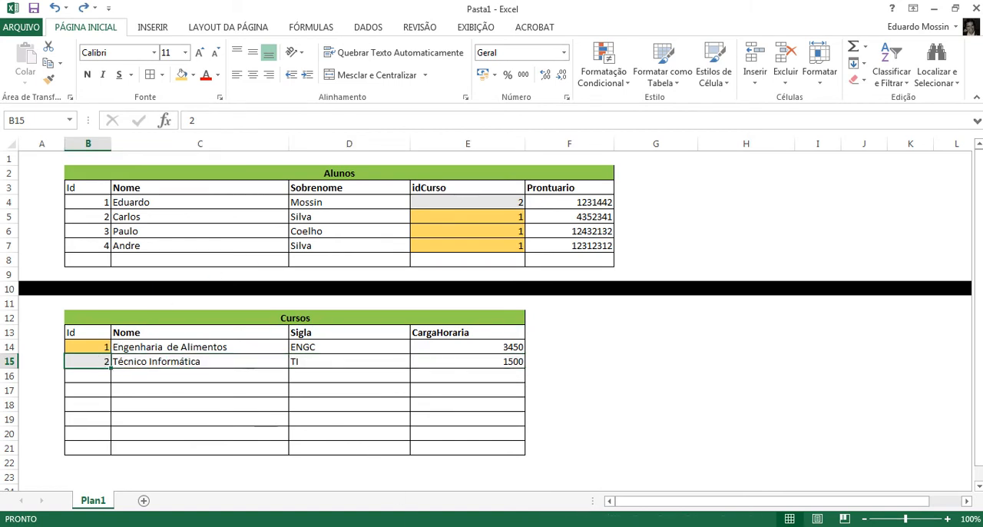
- Clear the Técnico Informática record (B15:E15) from Cursos and the first student record (B4:F4) from Alunos
mouse_move(582, 526)
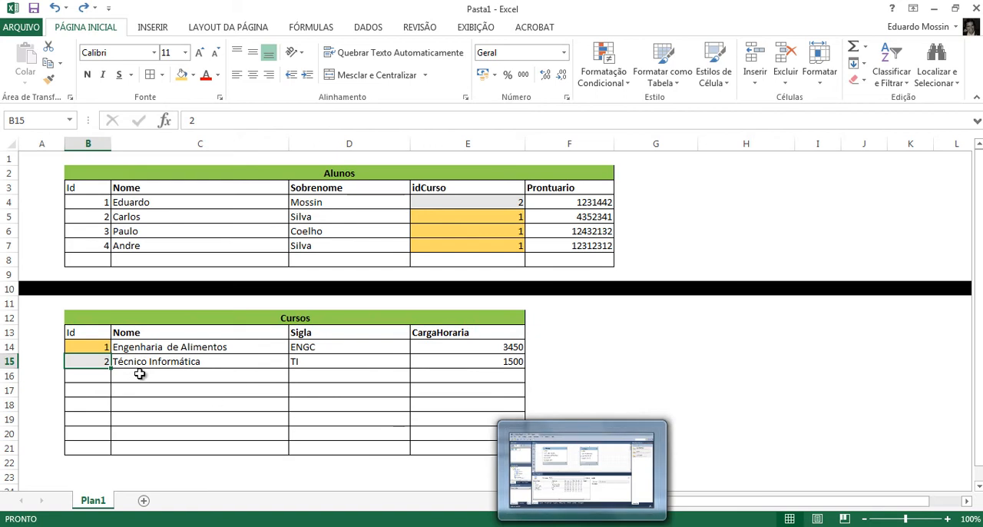
drag(112, 361, 441, 355)
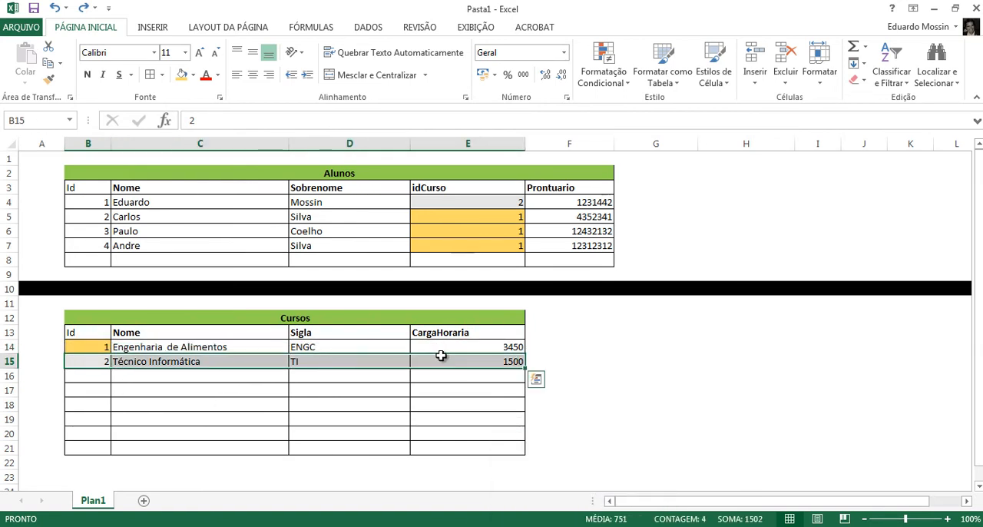
key(Delete)
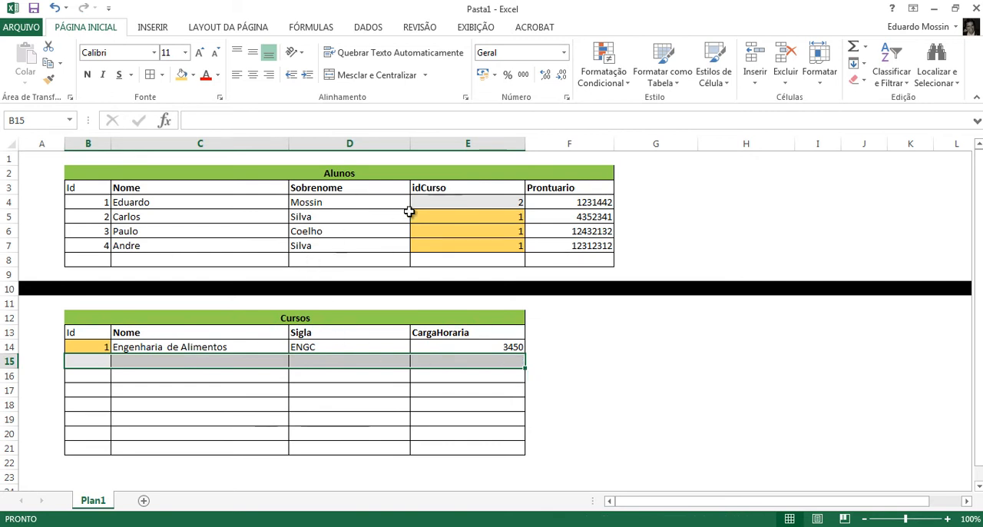
drag(560, 201, 98, 205)
key(Delete)
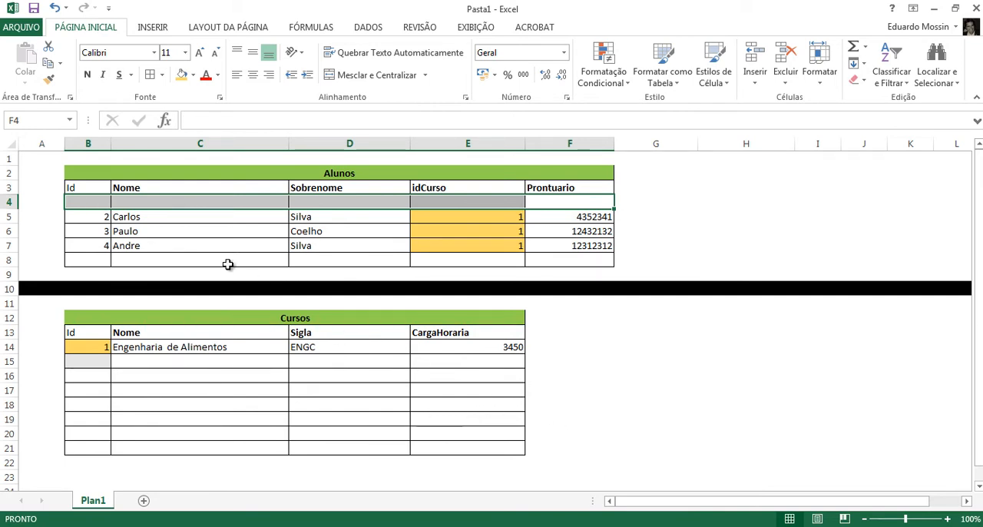
- Undo the clearing of the first Alunos record and of the Técnico Informática record
key(ctrl+z)
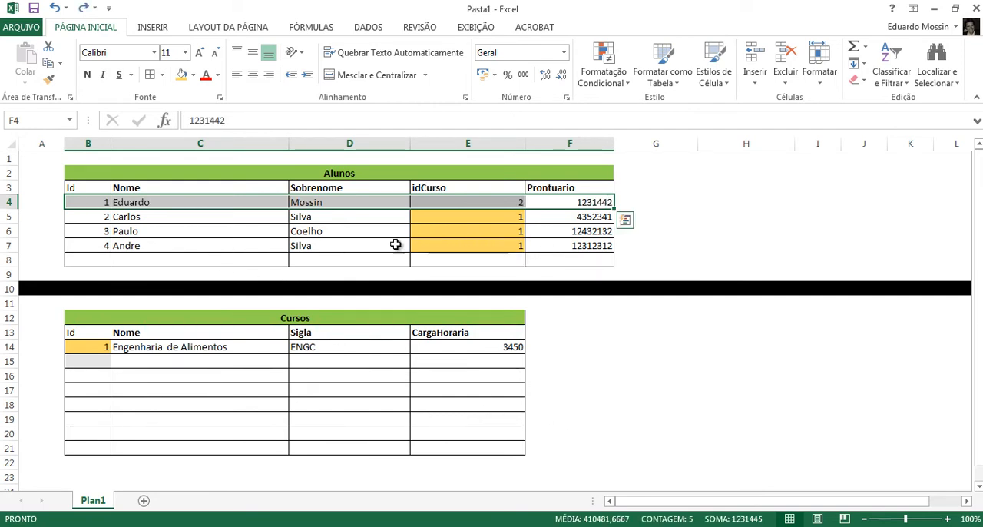
key(ctrl+q)
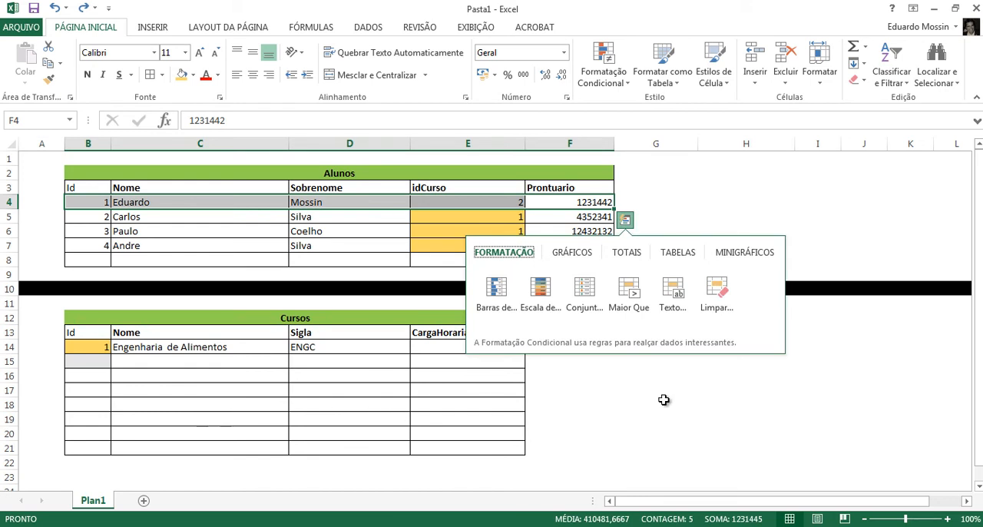
click(652, 404)
key(ctrl+z)
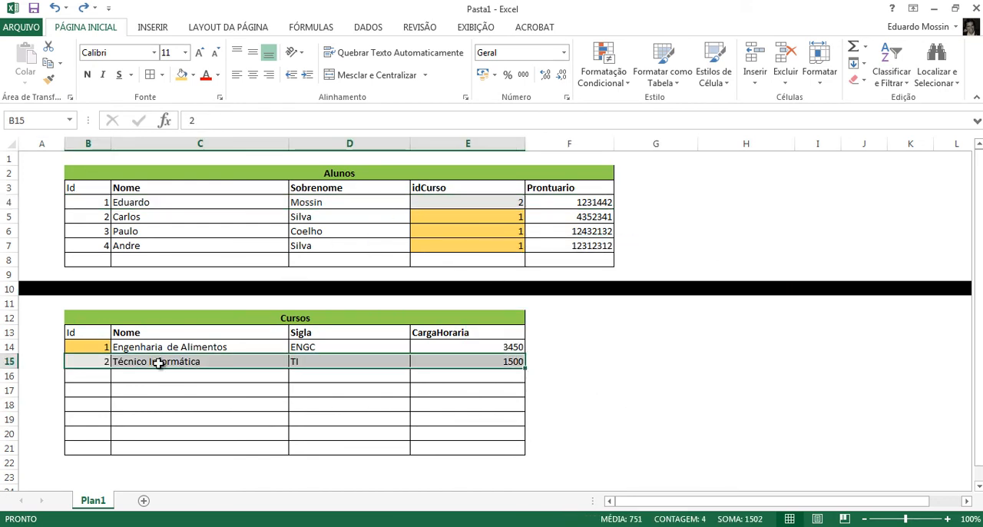
- Add a Cursos record with Id 3 in B16 and set the first student's idCurso (E4) to 3
drag(96, 205, 586, 203)
click(507, 203)
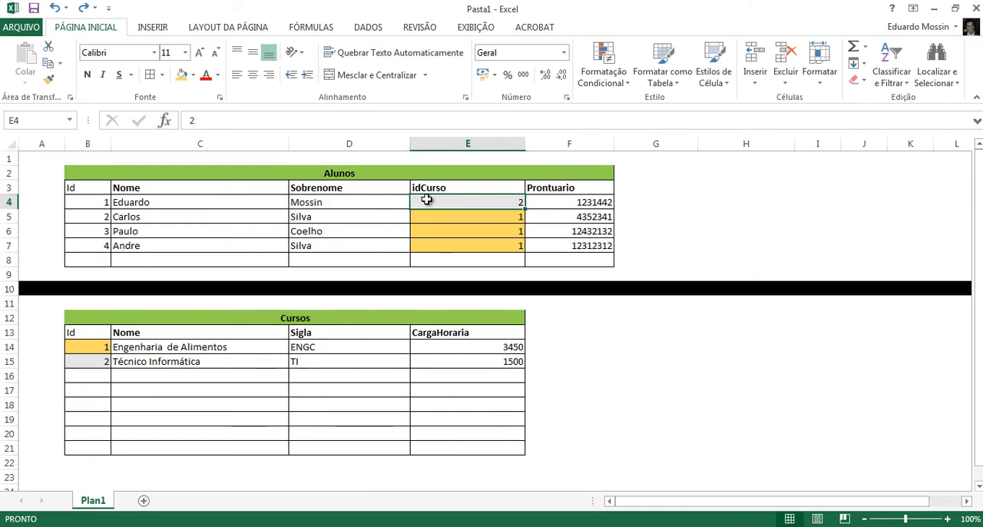
click(103, 375)
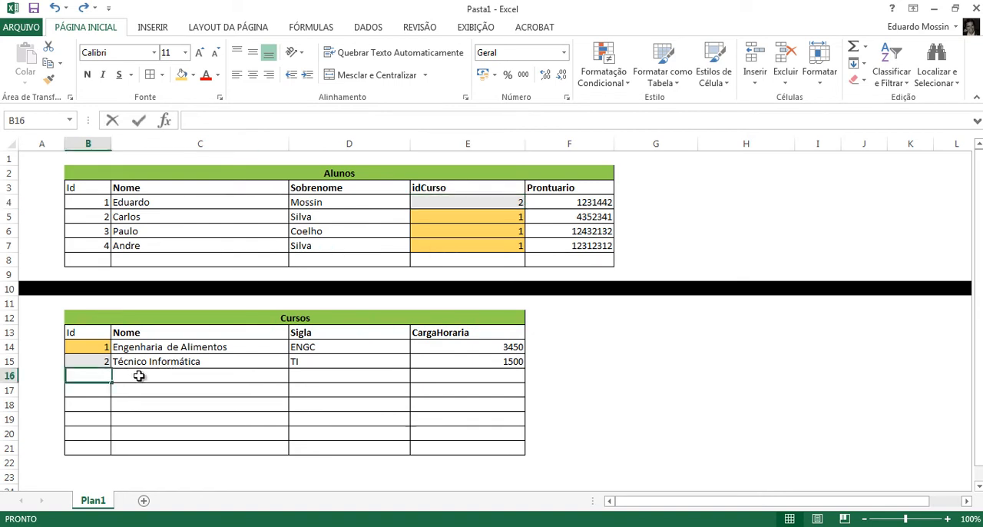
text(3)
key(Tab)
click(484, 202)
text(3)
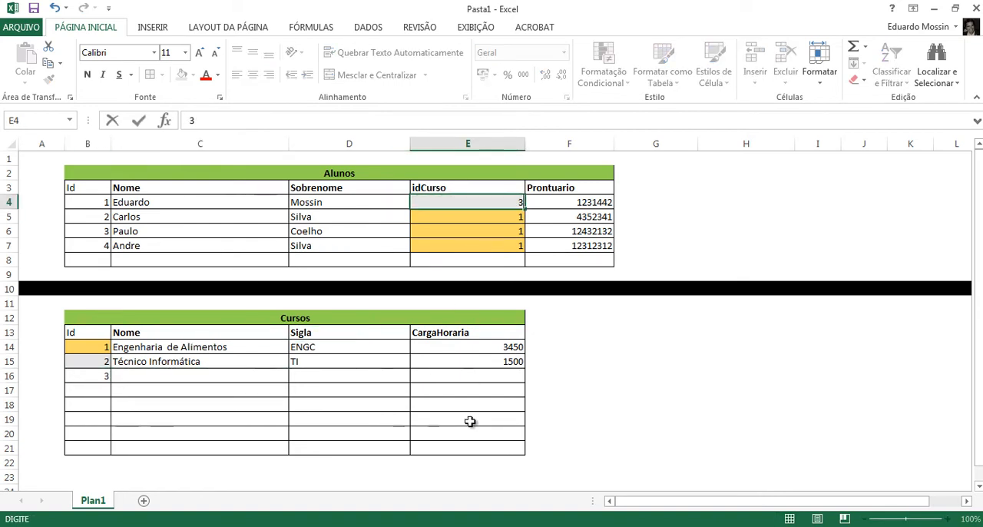
click(438, 370)
click(496, 202)
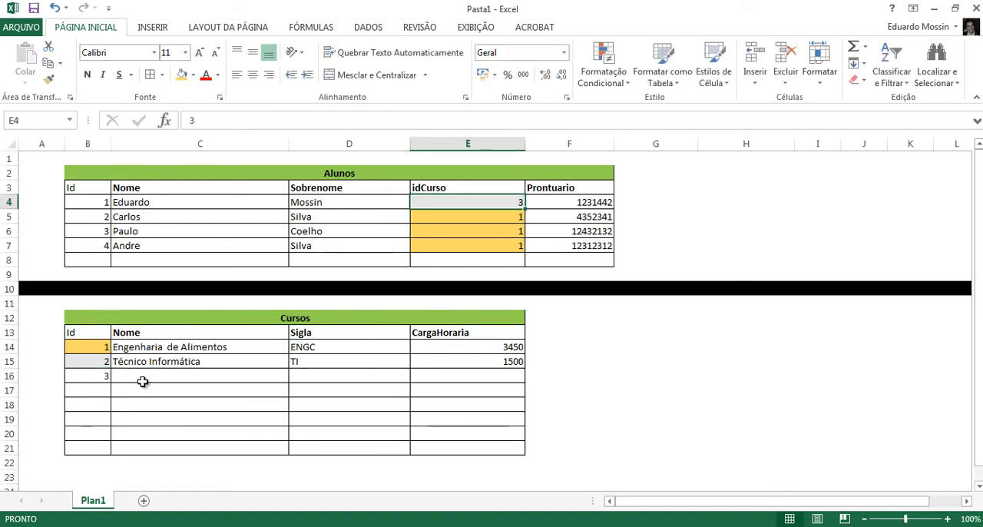
- Enter Farmácia in C16 as the name of the course with Id 3
click(143, 382)
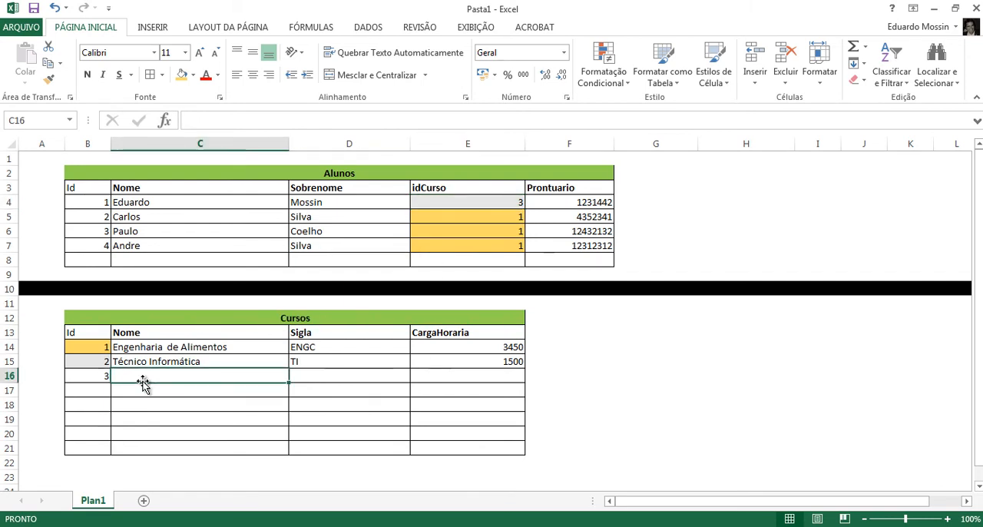
text(Farm)
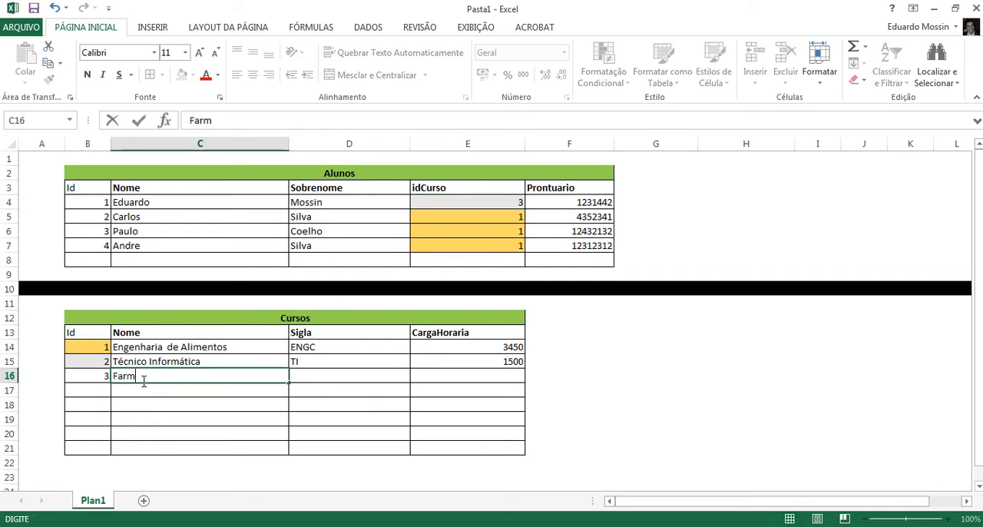
text(a)
text(cia)
key(Return)
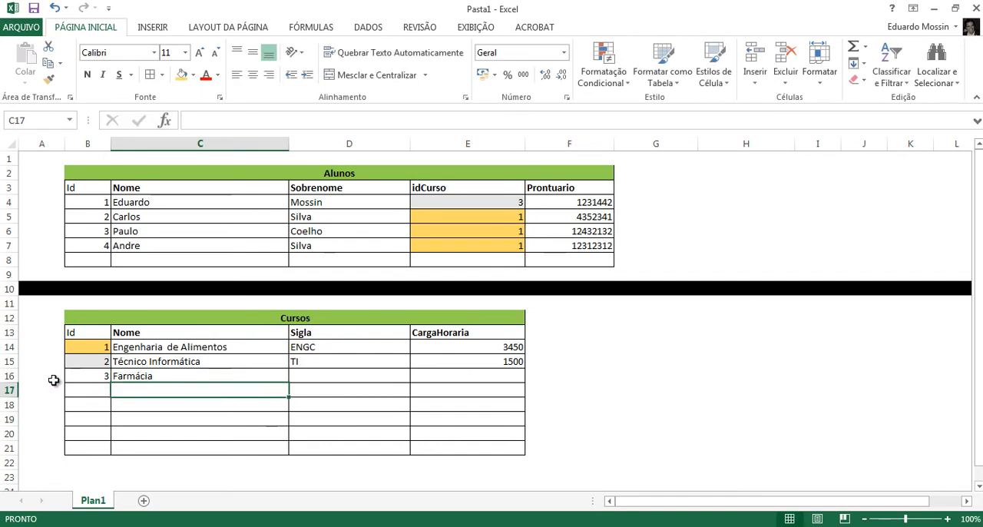
- Compare the idCurso values (E4:E7) with the Cursos records and clear the Técnico Informática record (B15:E15)
click(171, 374)
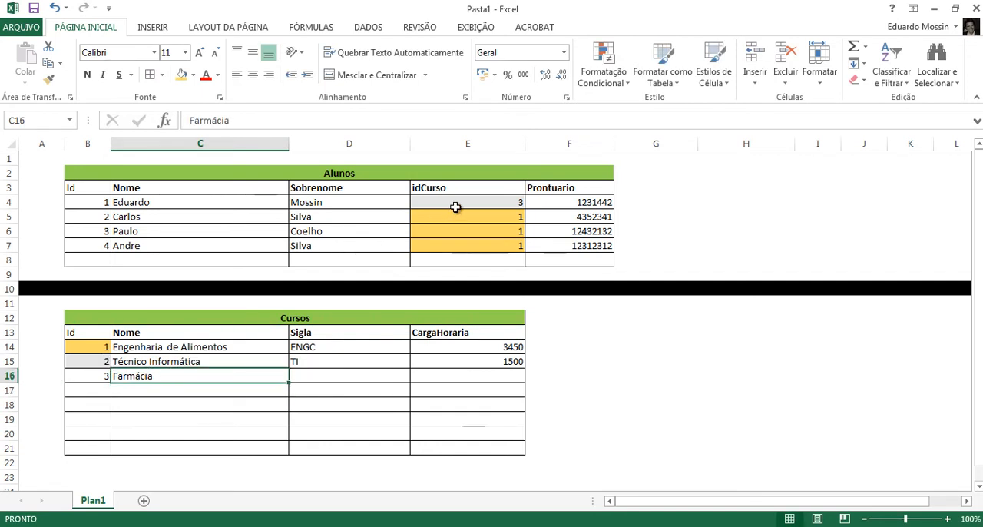
click(83, 362)
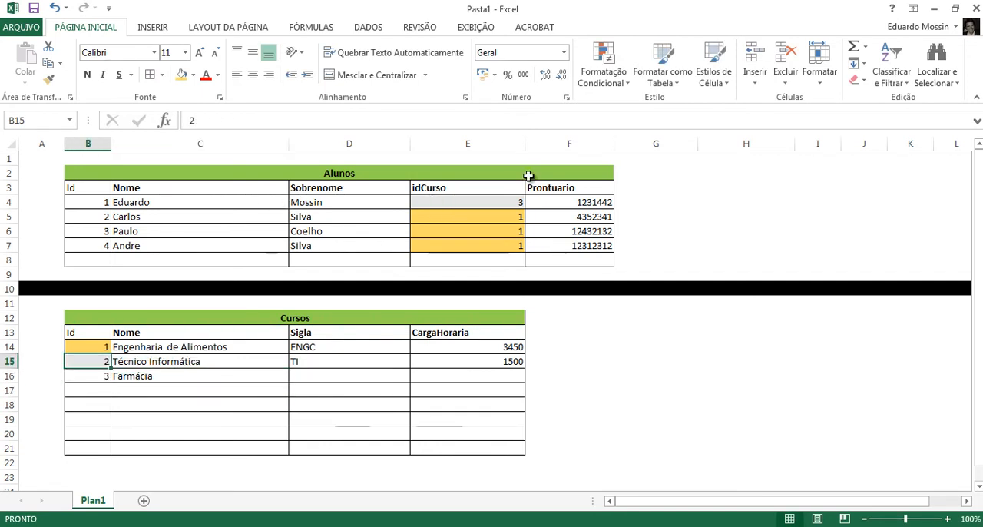
drag(474, 196, 482, 246)
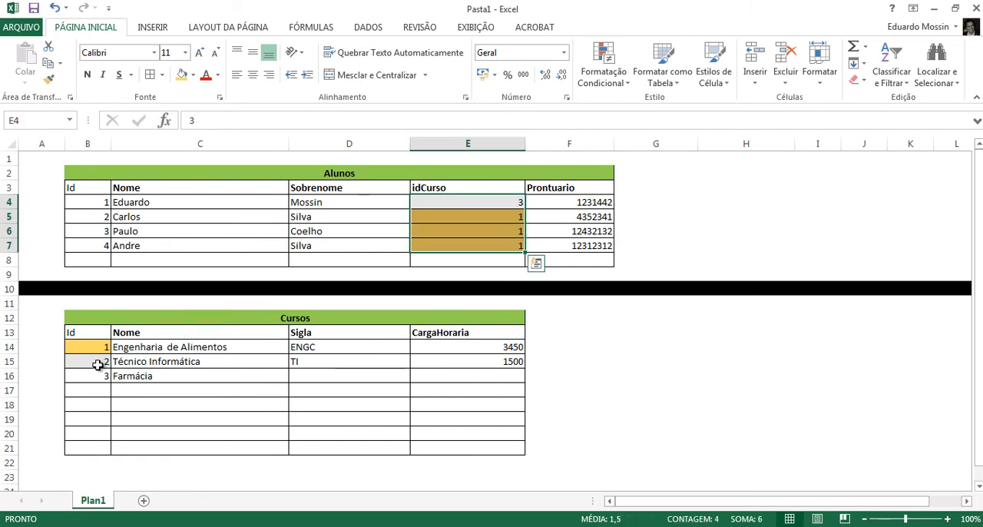
drag(99, 363, 502, 366)
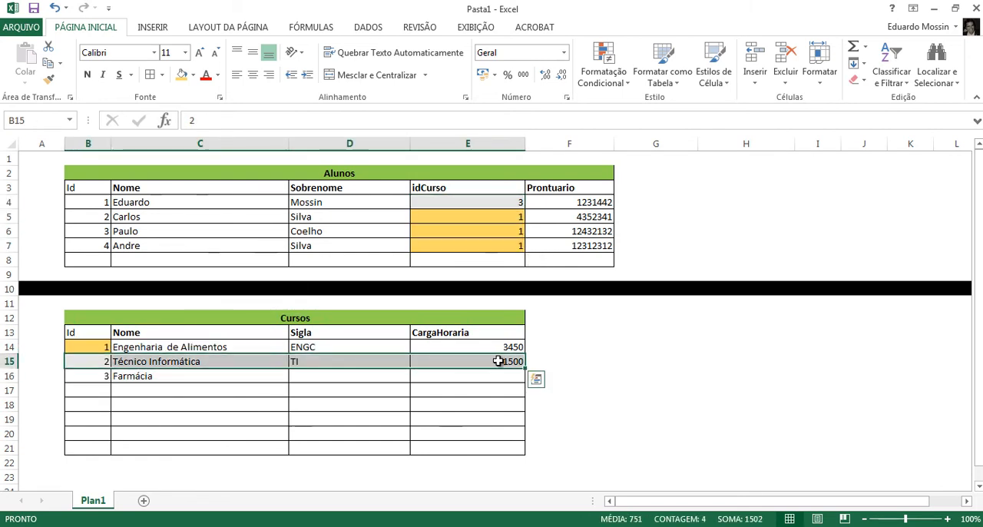
key(Delete)
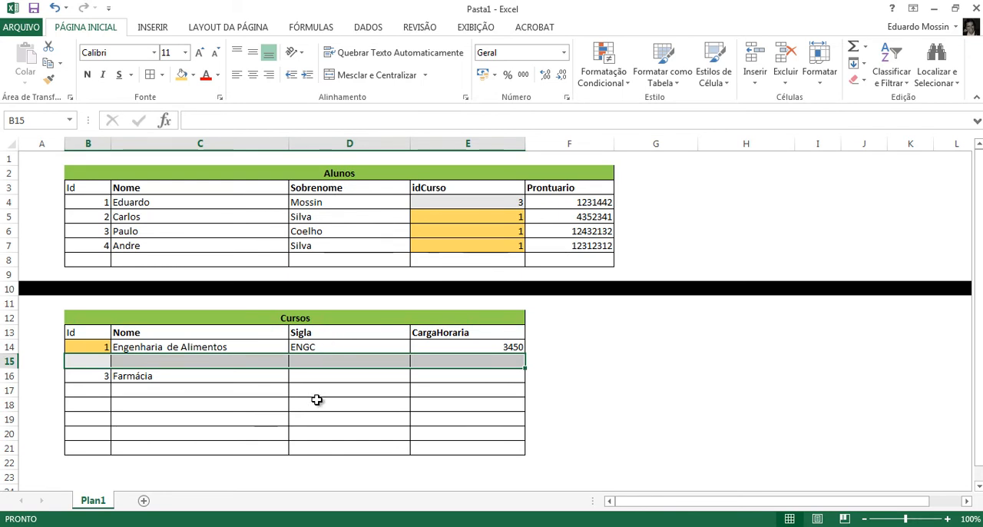
- Switch to MySQL Workbench and close the Alunos table editor to enlarge the diagram area
click(561, 525)
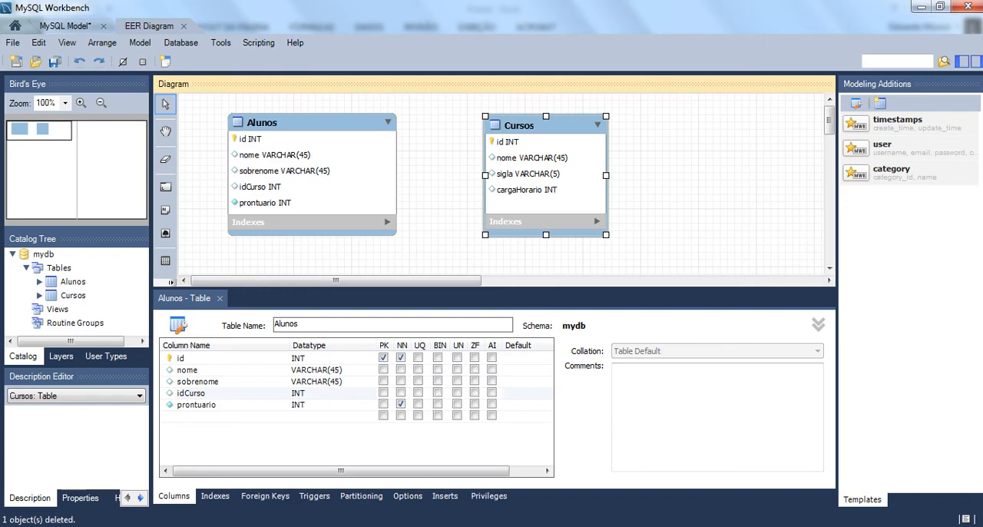
mouse_move(351, 526)
click(350, 468)
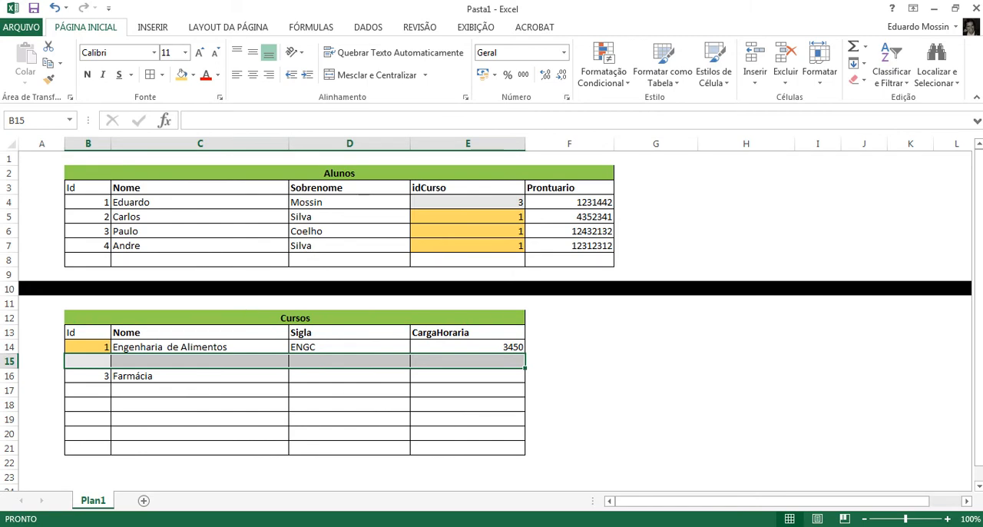
click(551, 526)
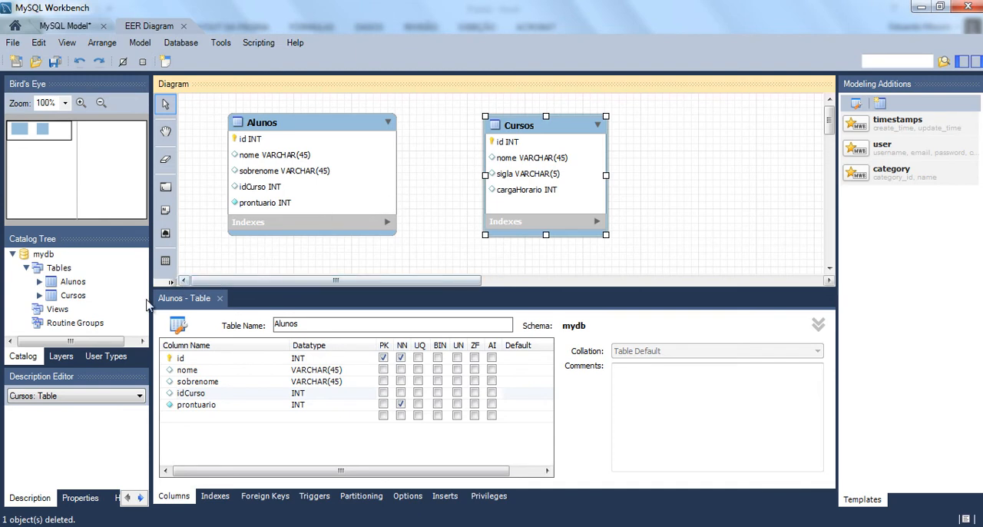
click(219, 299)
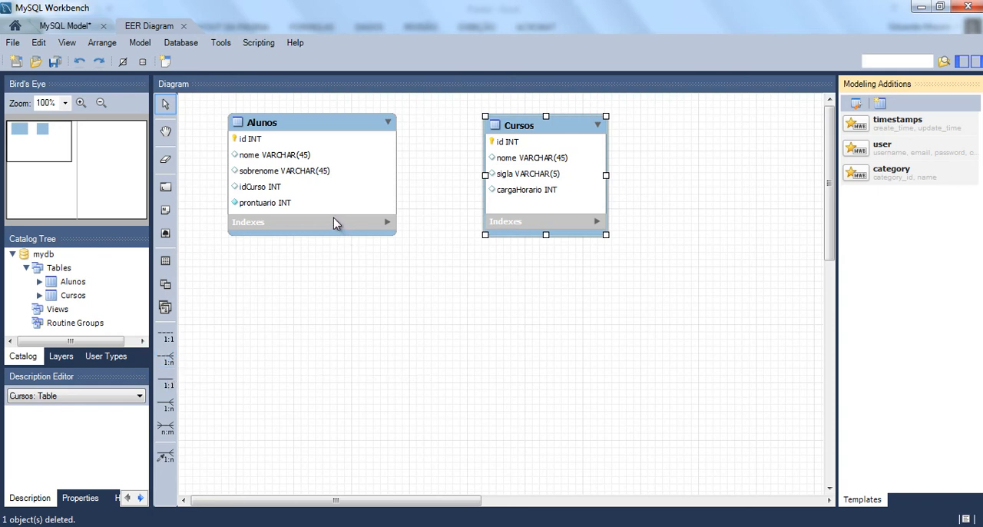
- Switch to Excel and clear the Farmácia record (B16:C16) from Cursos, comparing it with the first student's idCurso in E4
key(alt+Tab)
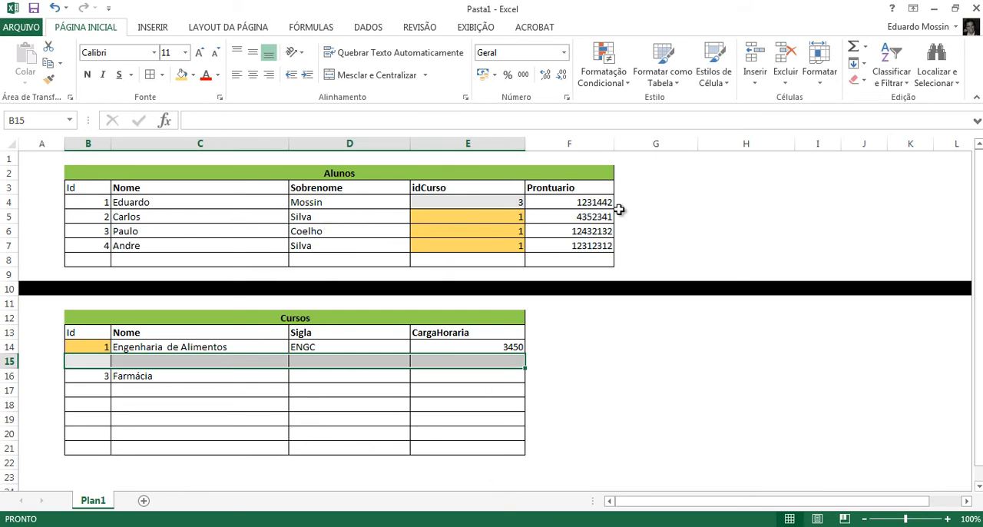
click(489, 201)
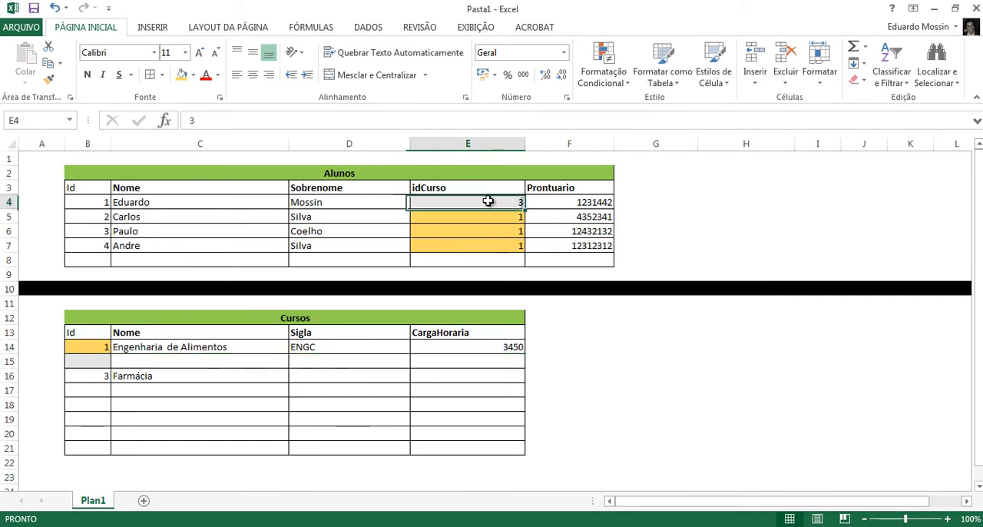
click(104, 360)
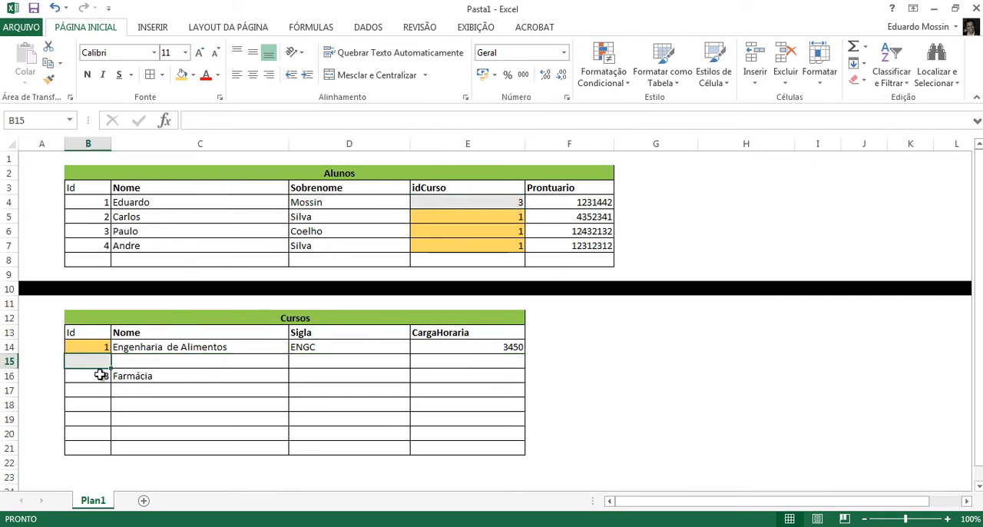
click(102, 374)
shift+click(144, 374)
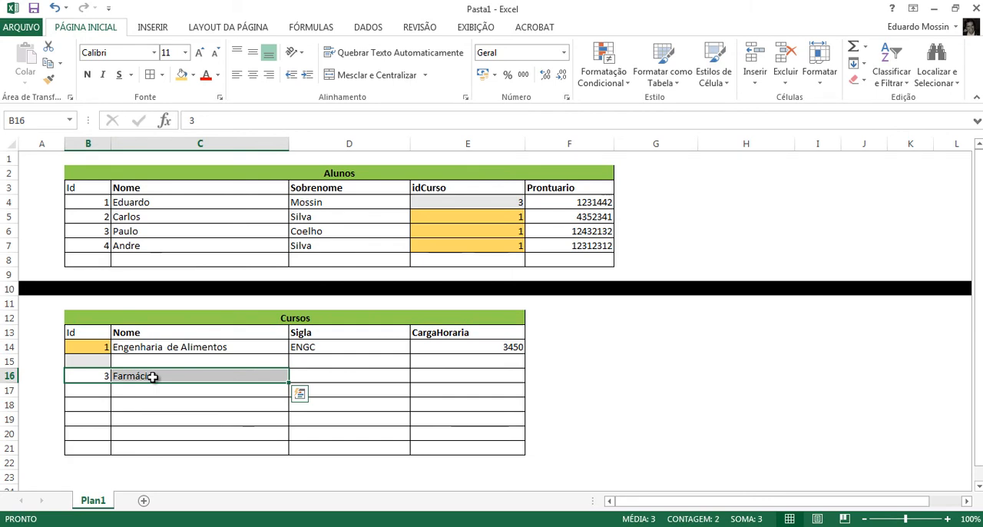
key(Delete)
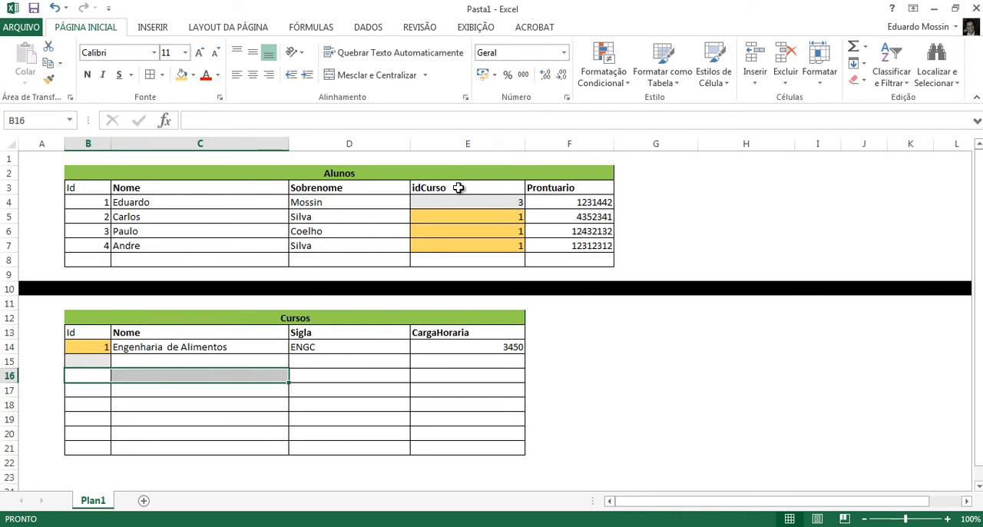
click(498, 201)
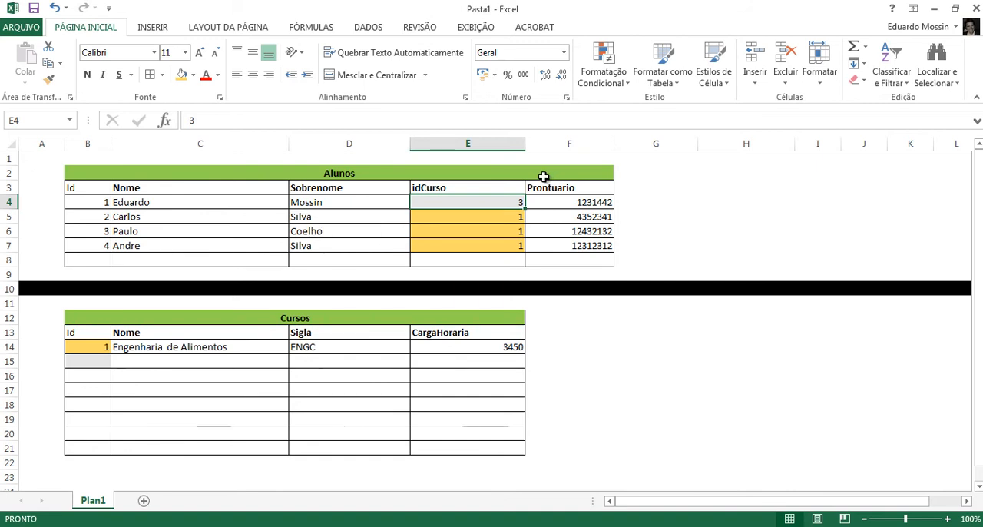
- Undo the clearing of the Farmácia record and switch back to MySQL Workbench
key(ctrl+z)
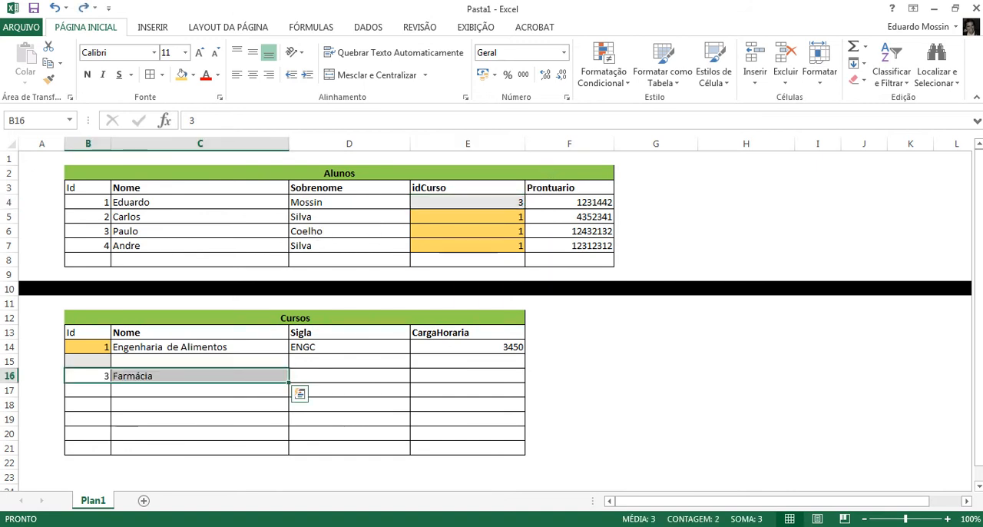
click(401, 526)
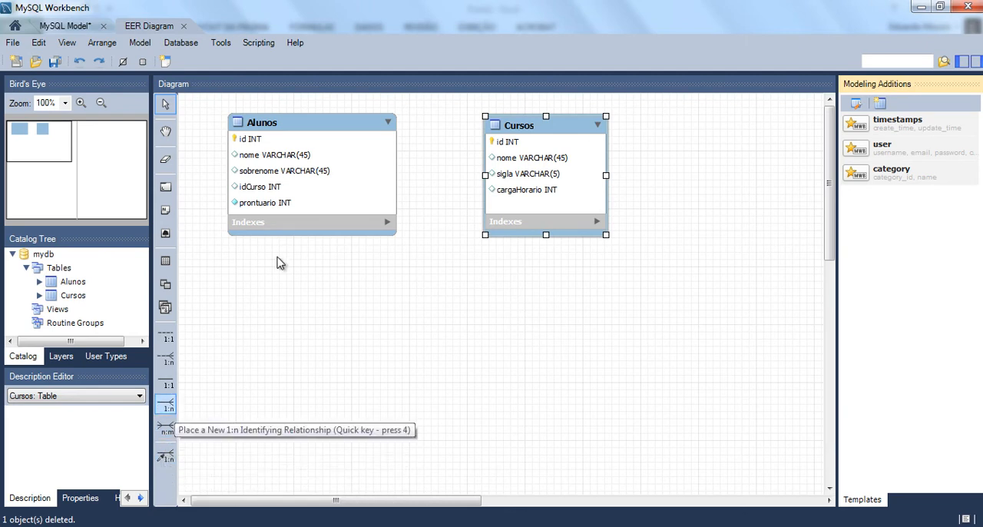
click(166, 457)
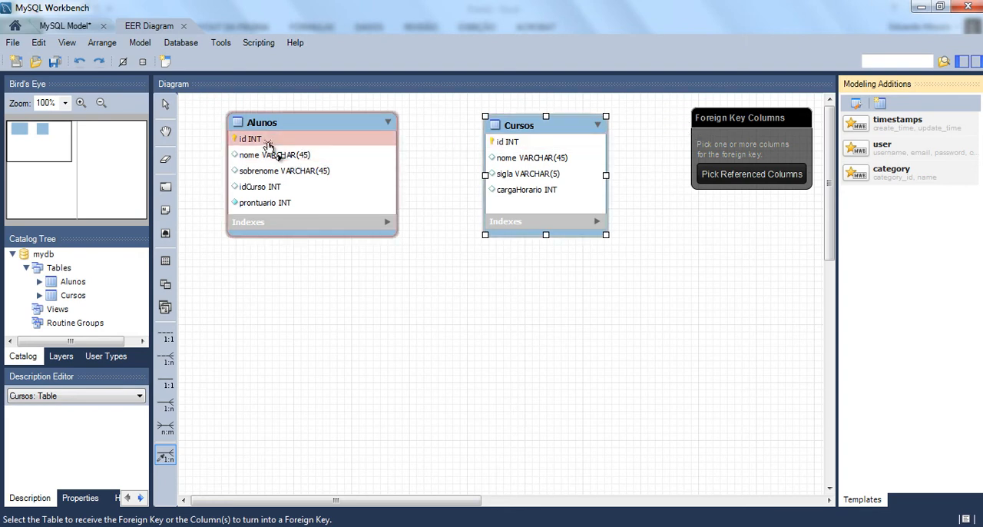
click(736, 178)
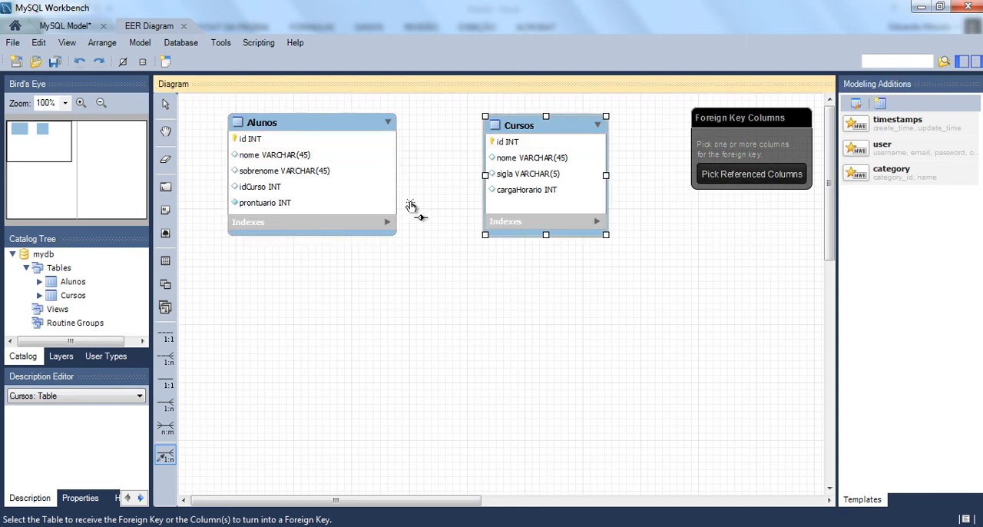
key(Escape)
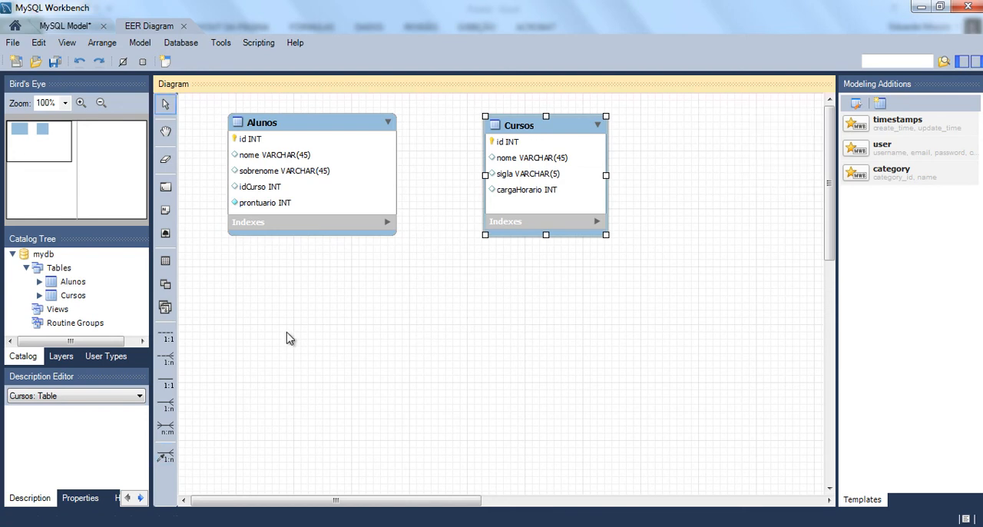
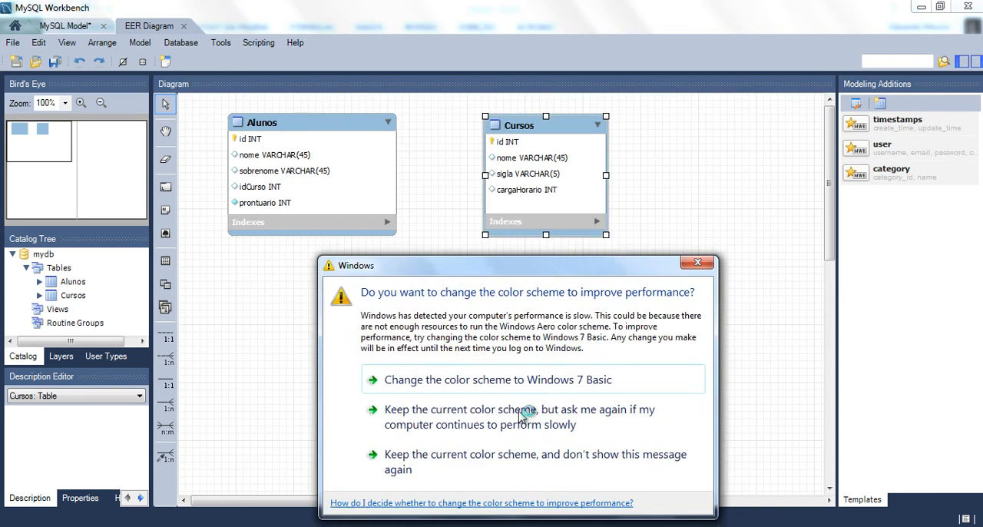
- Create a one-to-many relationship from existing columns, linking idCurso in Alunos to id in Cursos, and move Cursos farther from Alunos
click(523, 413)
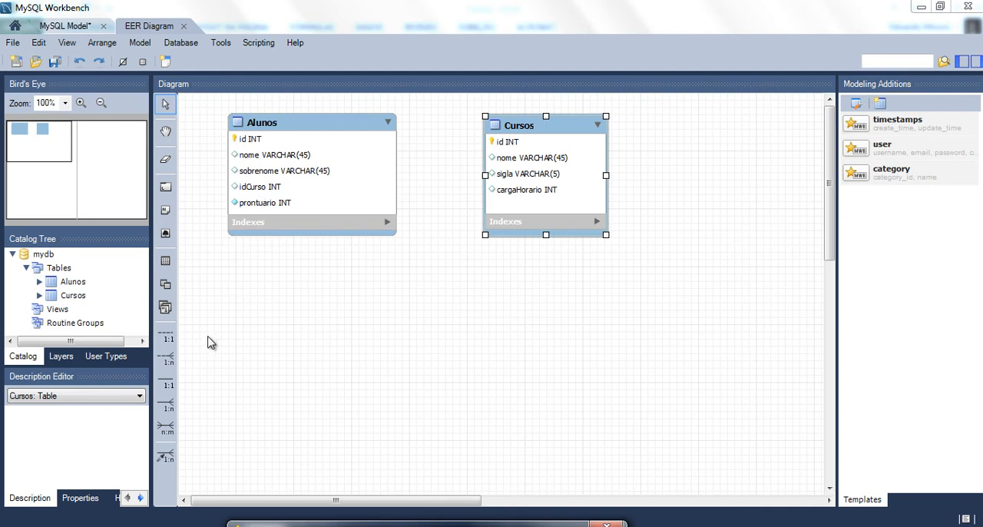
click(170, 451)
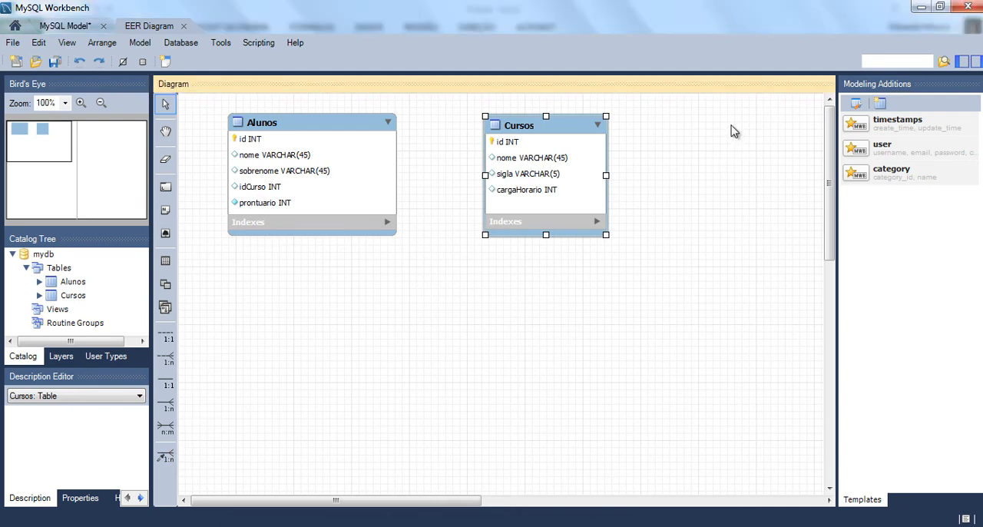
click(167, 456)
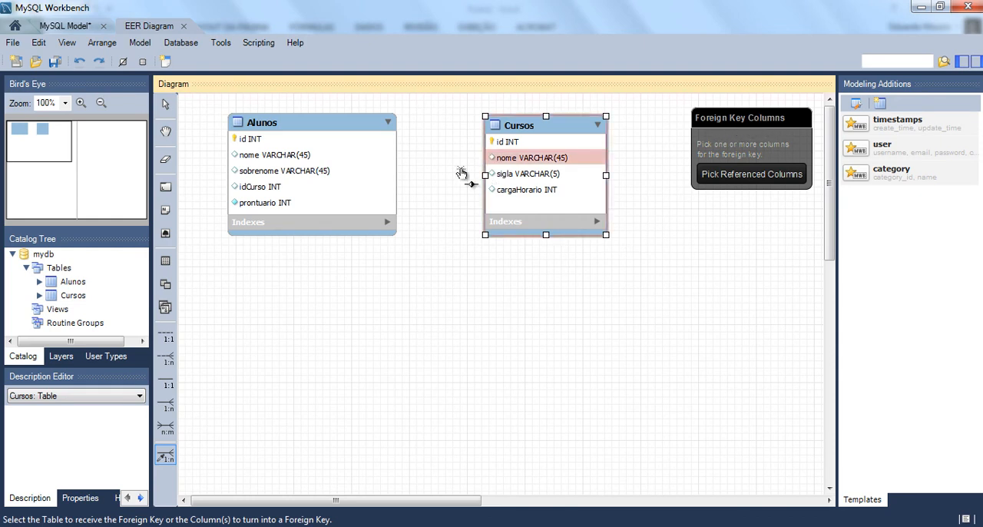
click(270, 192)
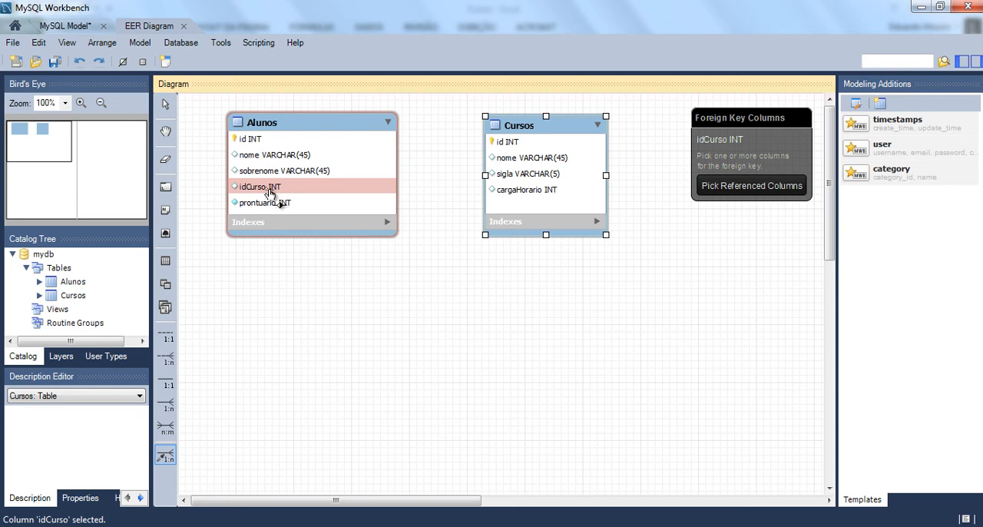
click(516, 144)
drag(515, 132, 554, 130)
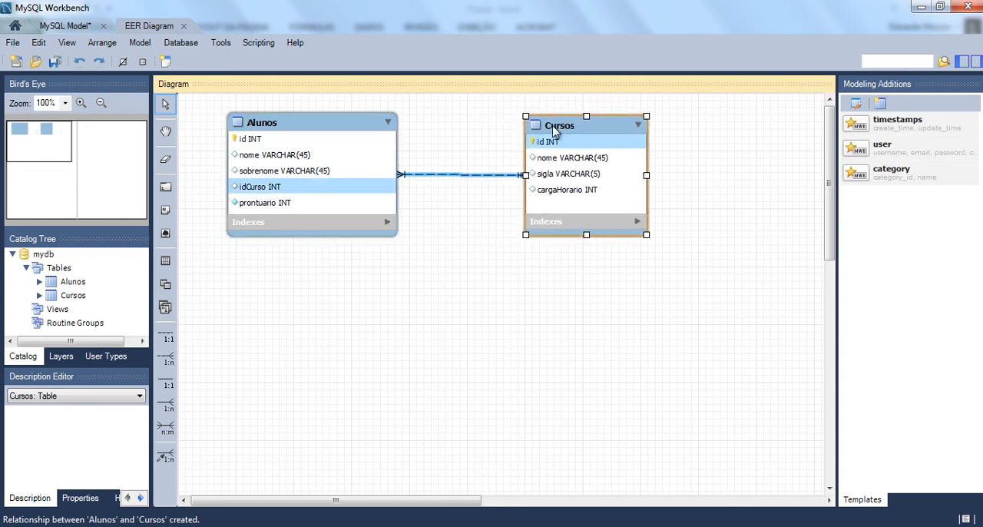
- Make the Alunos–Cursos relationship identifying in its foreign key settings and close the relationship editor
click(468, 181)
double_click(469, 181)
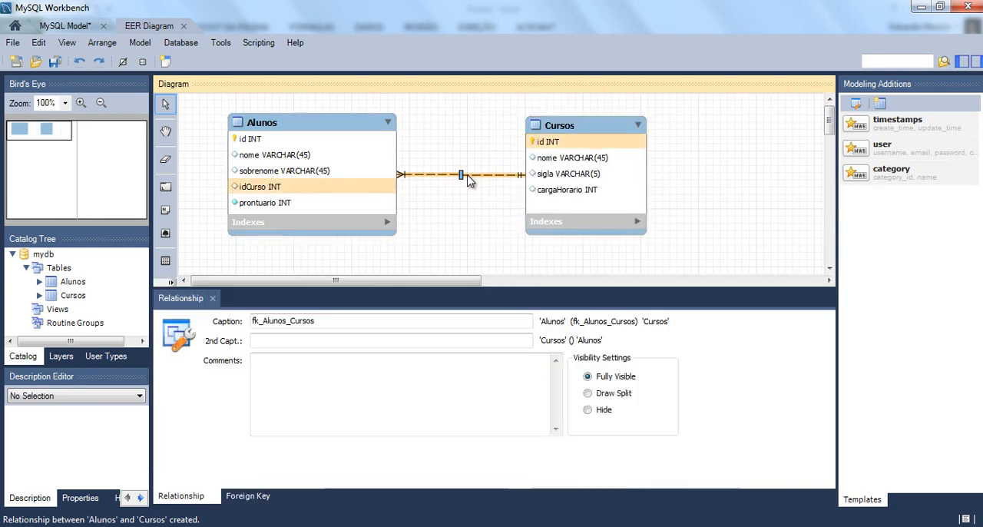
click(251, 496)
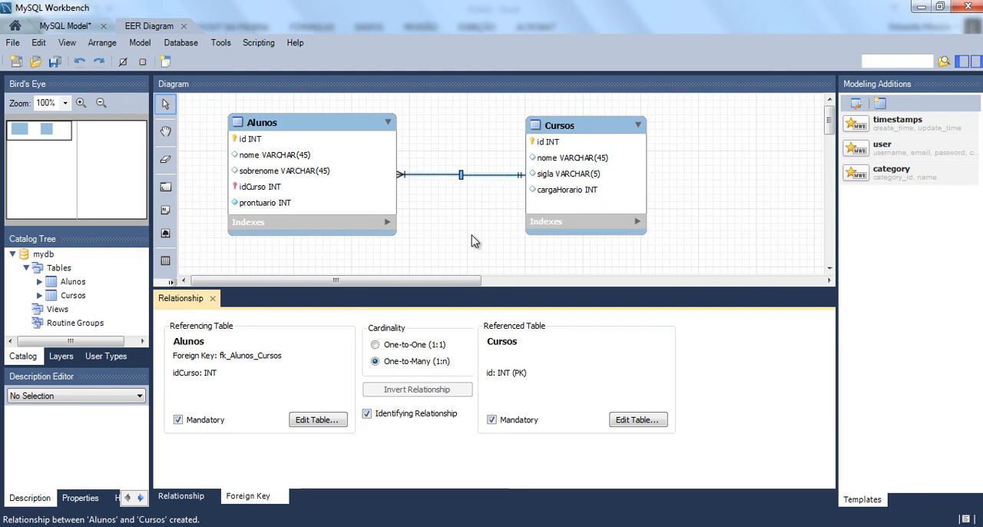
click(212, 299)
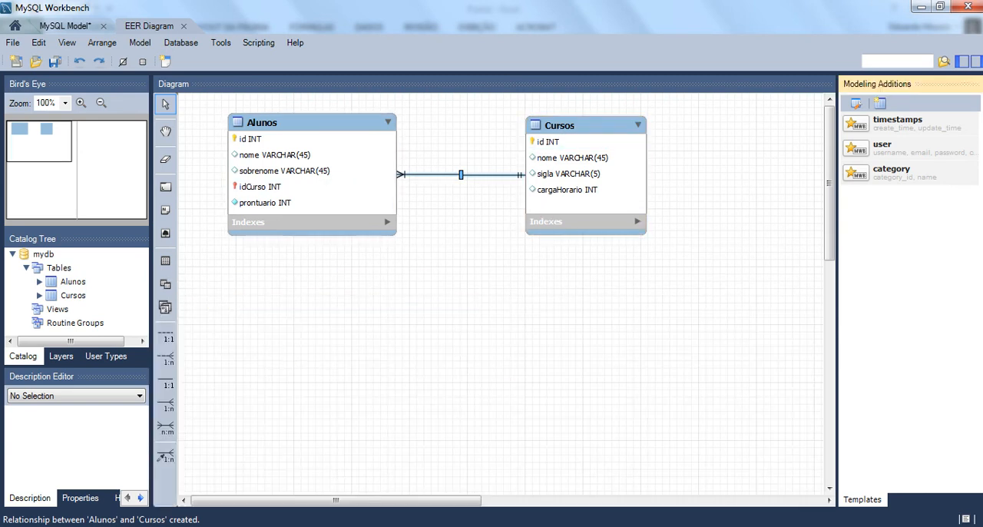
click(400, 356)
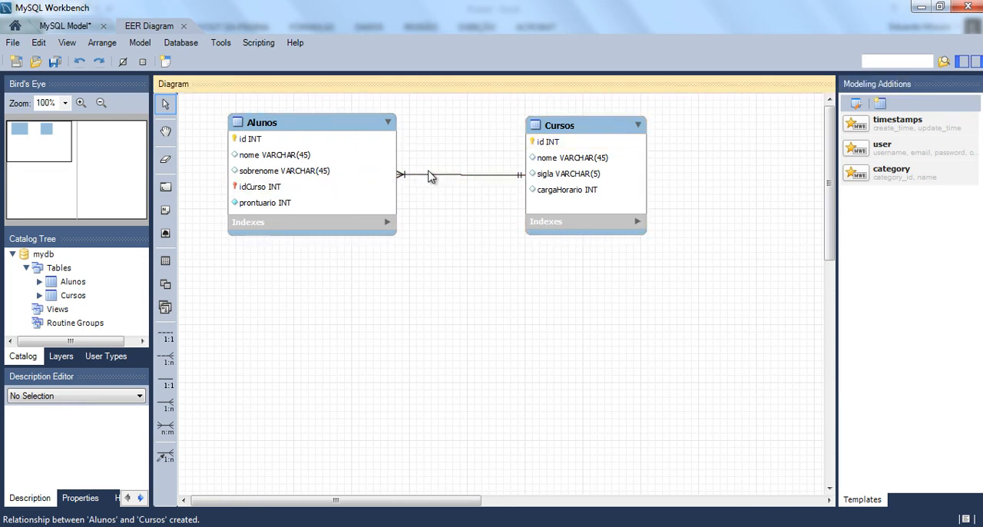
mouse_move(430, 180)
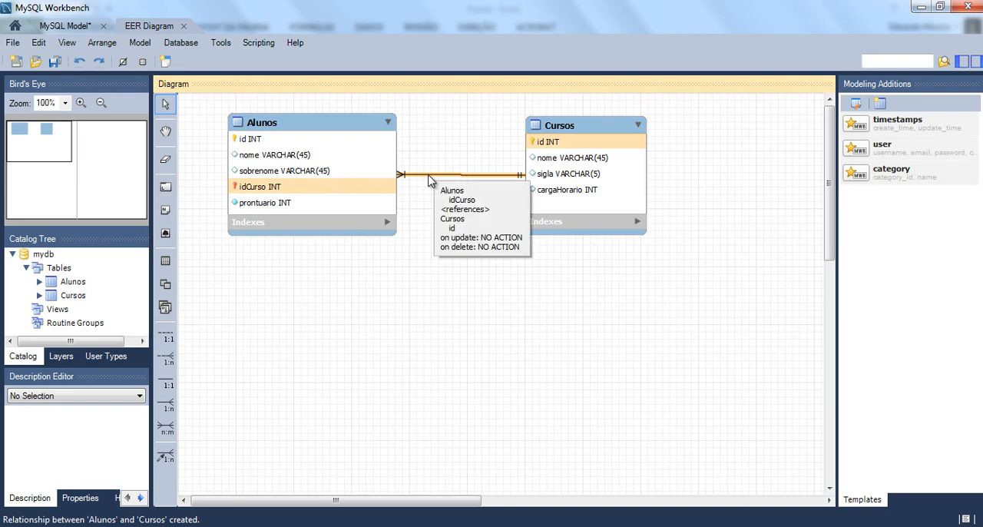
- Switch to Excel and clear the Farmácia record (B16:C16) from the Cursos table
key(alt+Tab)
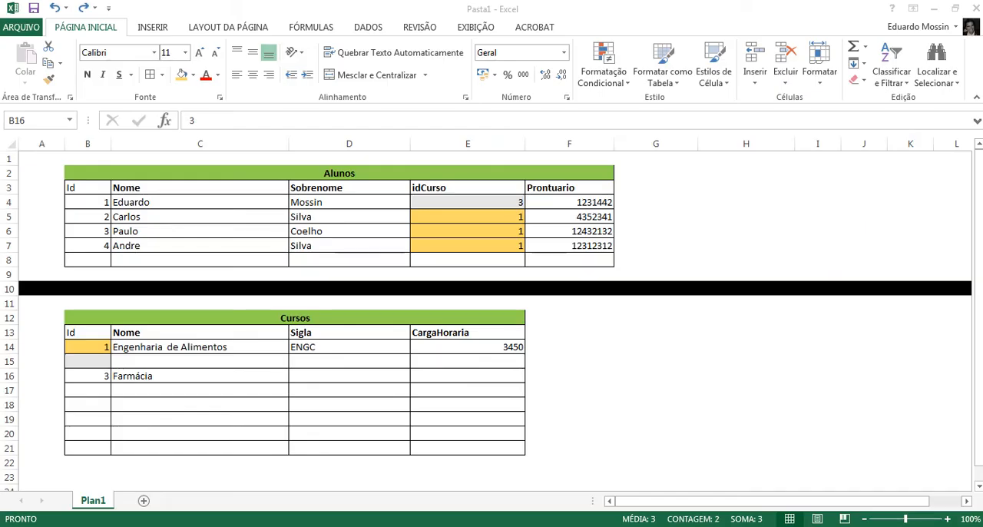
key(shift+Right)
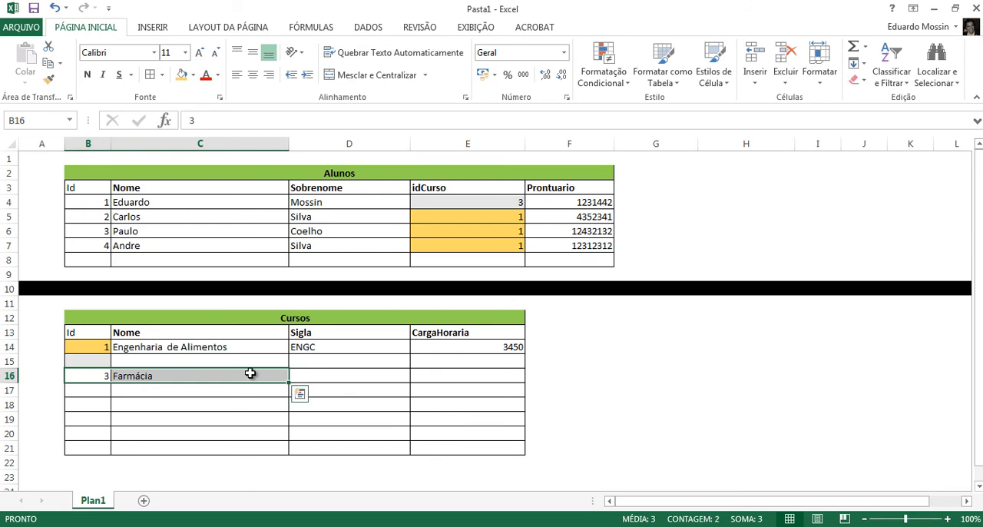
click(141, 415)
drag(98, 375, 184, 377)
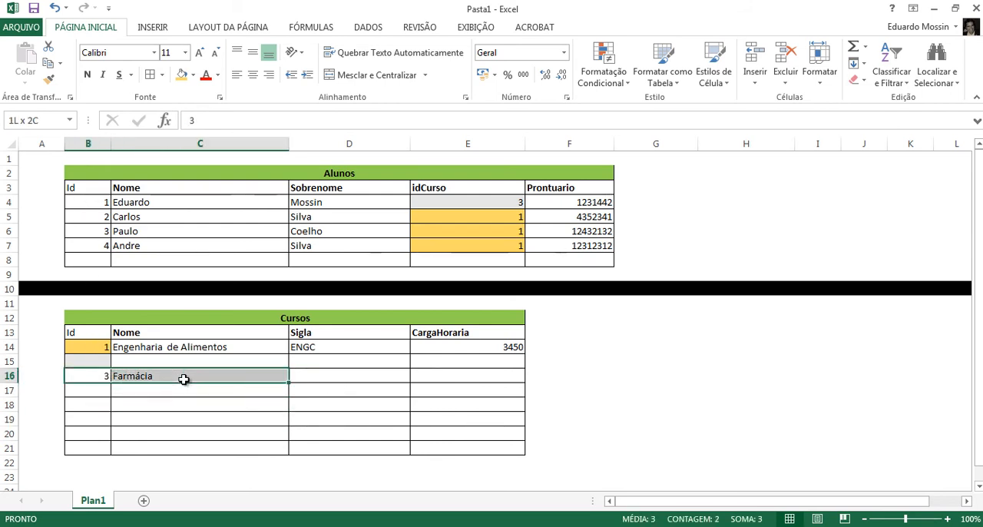
key(Delete)
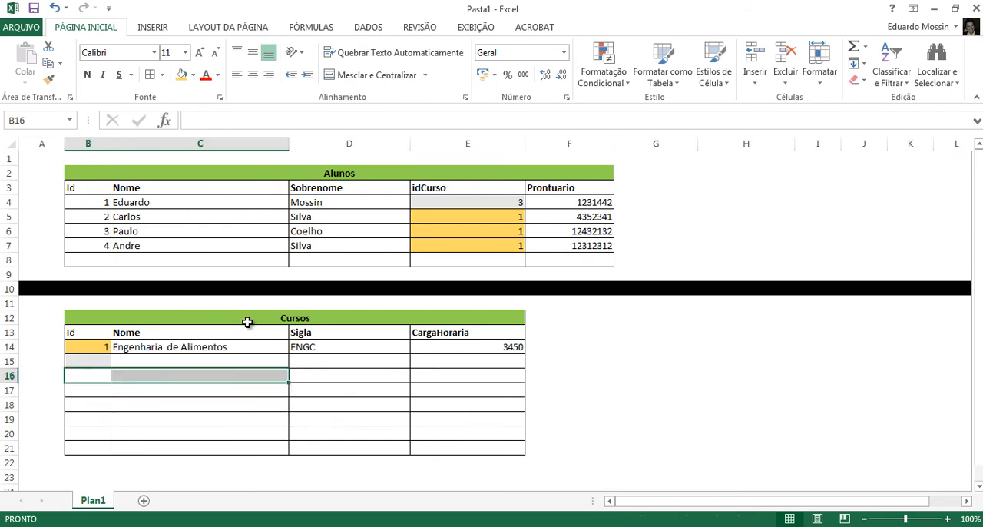
- Undo the clearing of the Farmácia record and switch back to MySQL Workbench
key(ctrl+z)
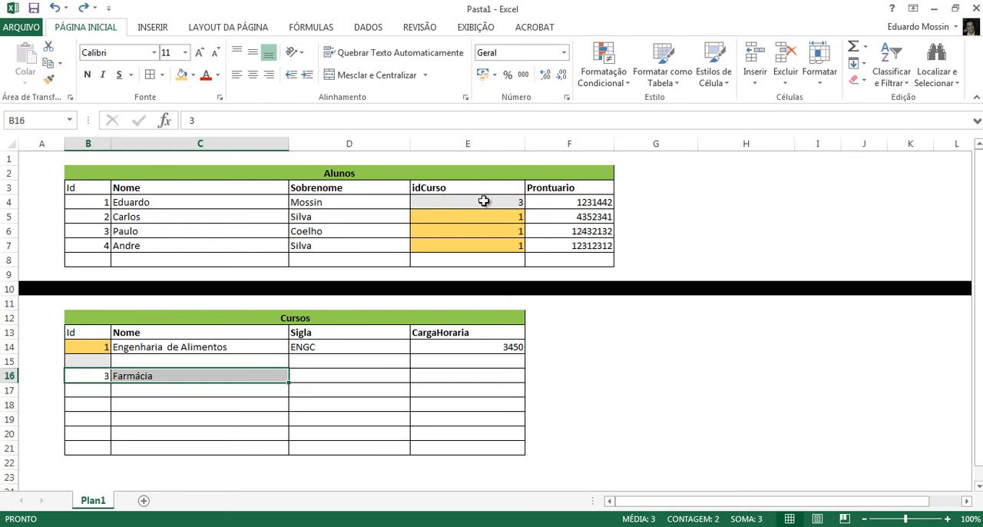
key(alt+Tab)
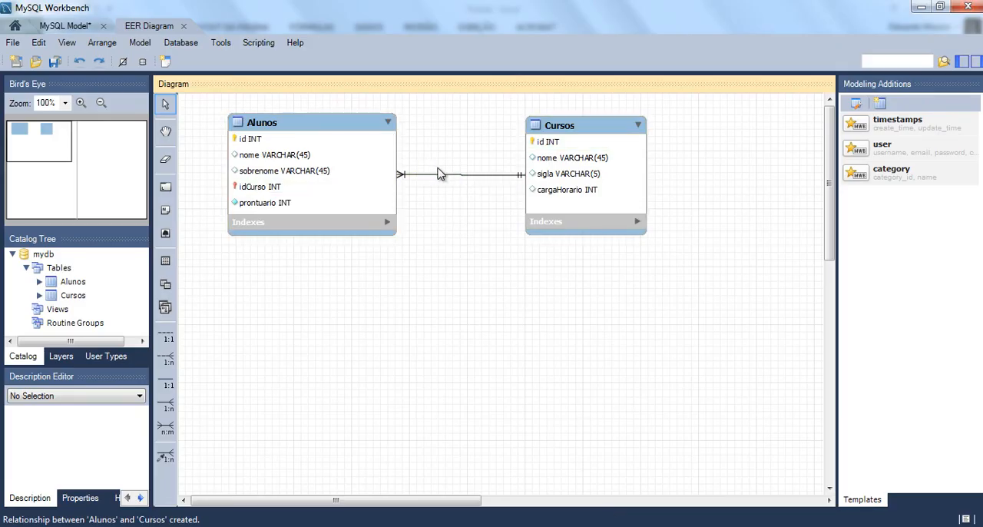
- Move the Windows performance message out of the way and place the Alunos table closer to Cursos in the diagram
mouse_move(443, 180)
drag(538, 121, 238, 526)
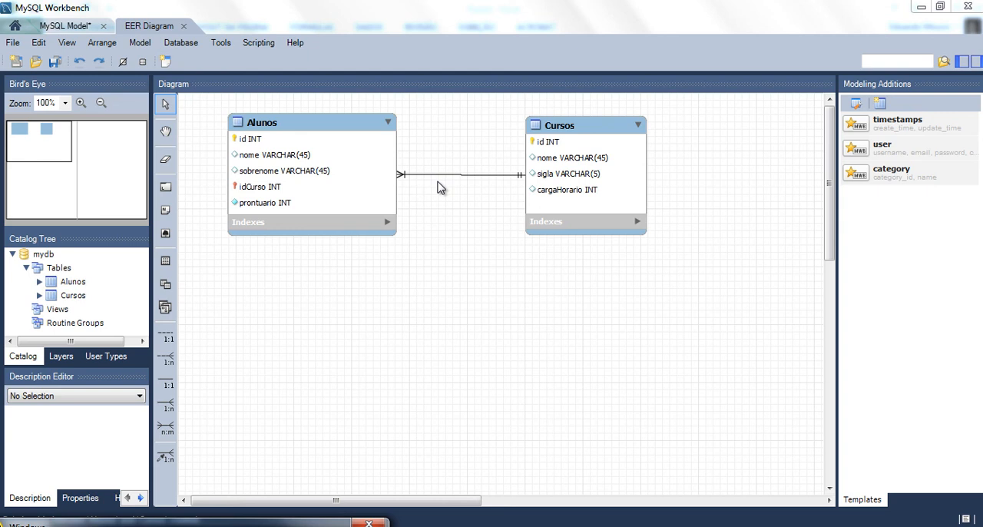
click(333, 130)
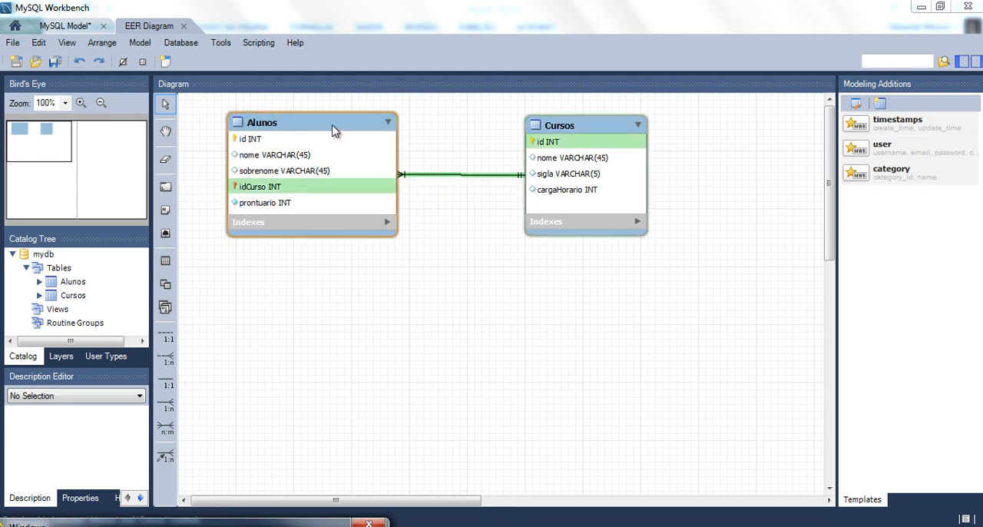
drag(334, 130, 389, 132)
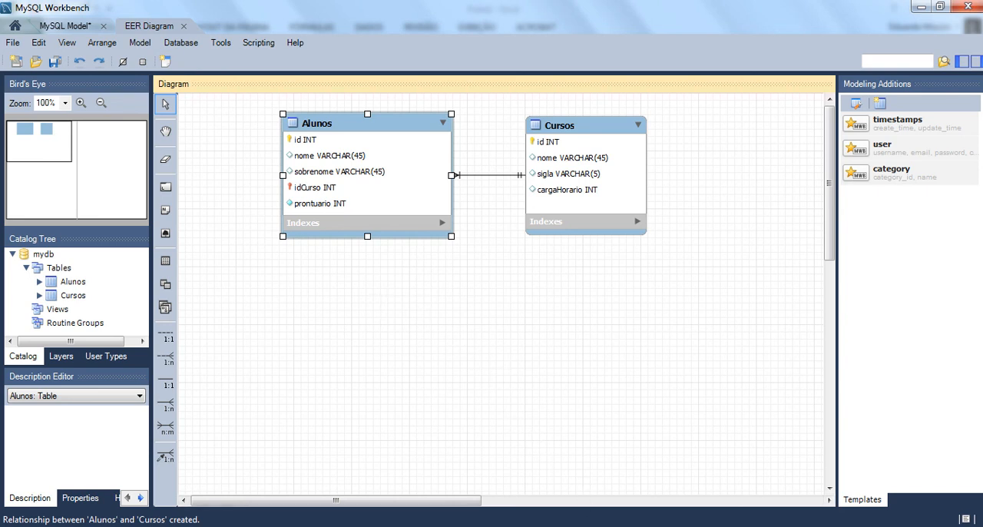
mouse_move(609, 526)
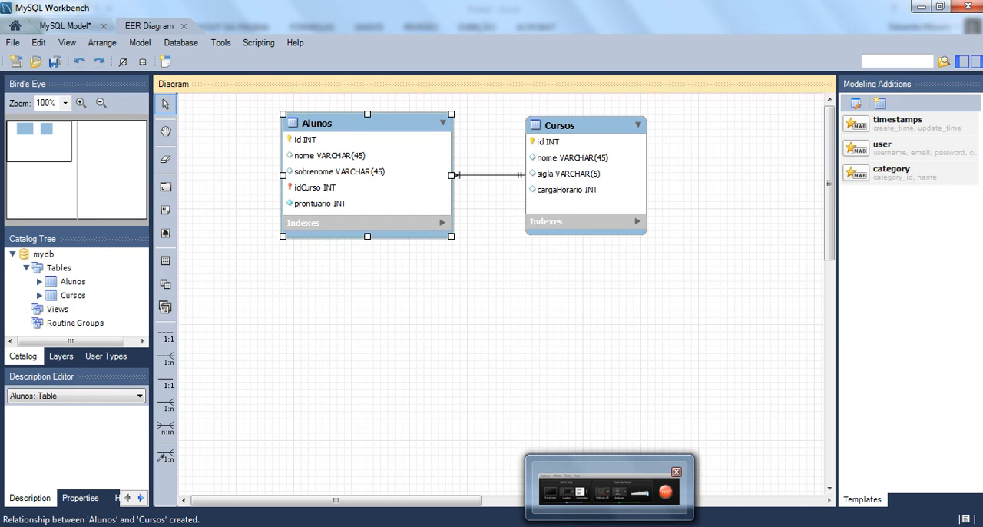
click(609, 485)
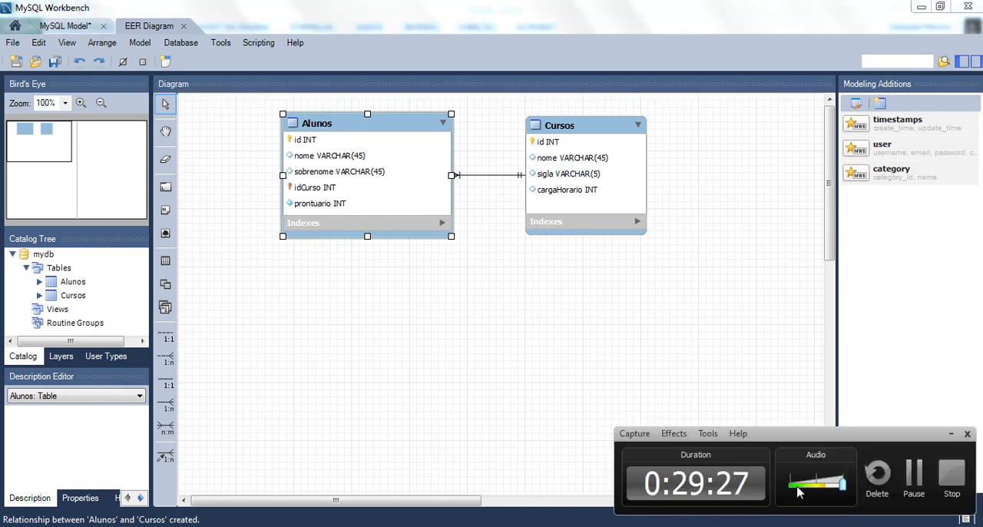